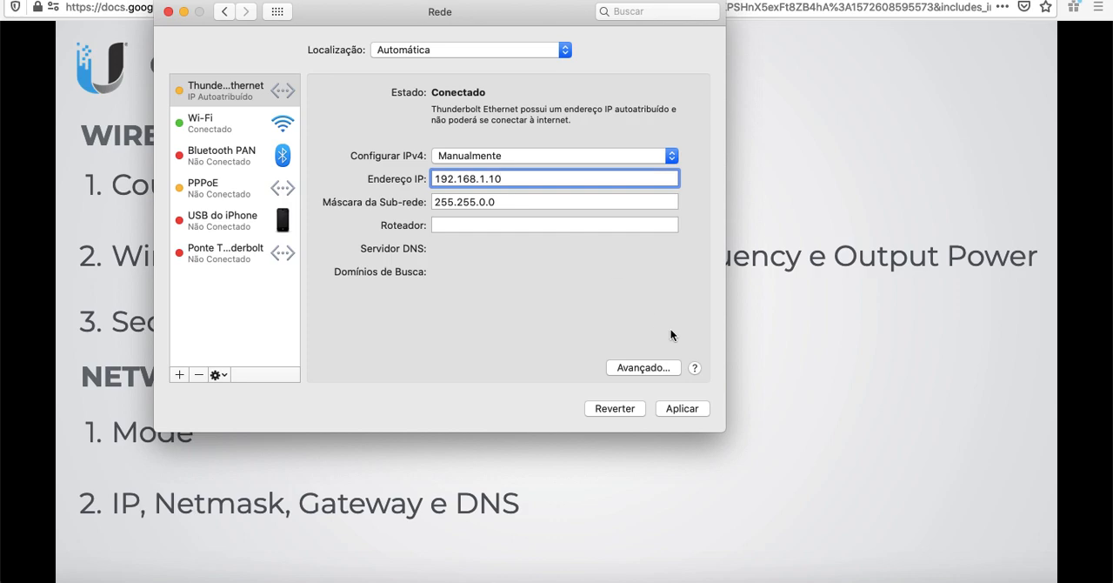
Step: Apply the manual IPv4 settings on the Thunderbolt Ethernet connection and leave the slideshow view
left_click(689, 409)
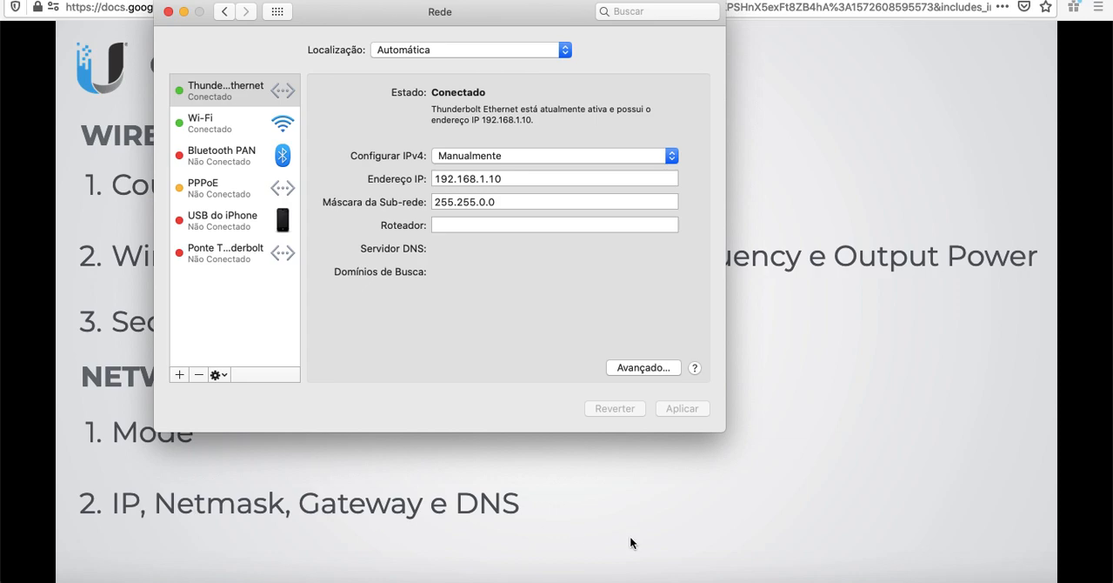
left_click(857, 524)
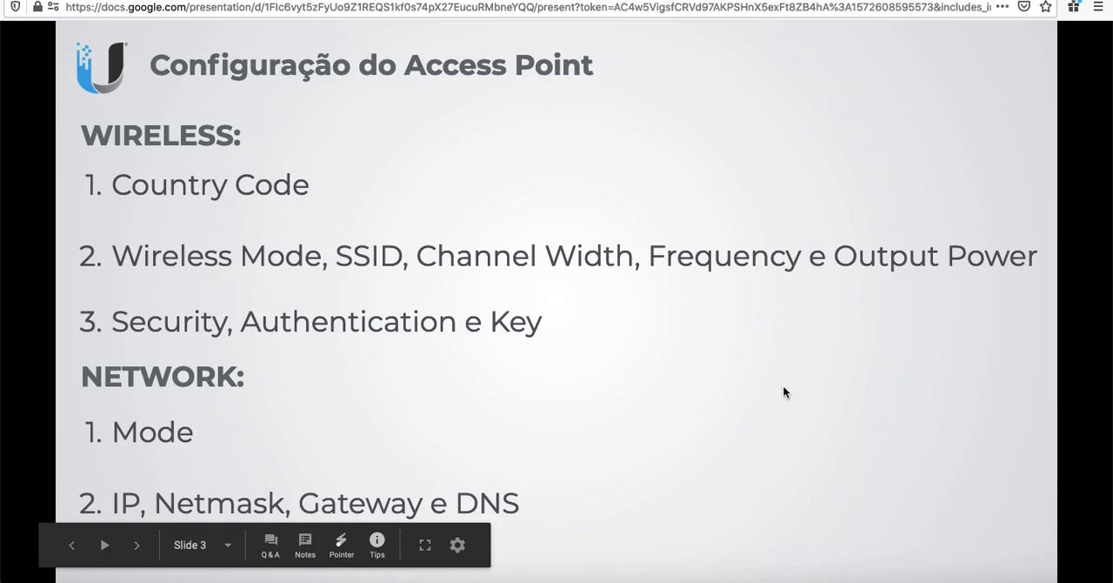
key("Escape")
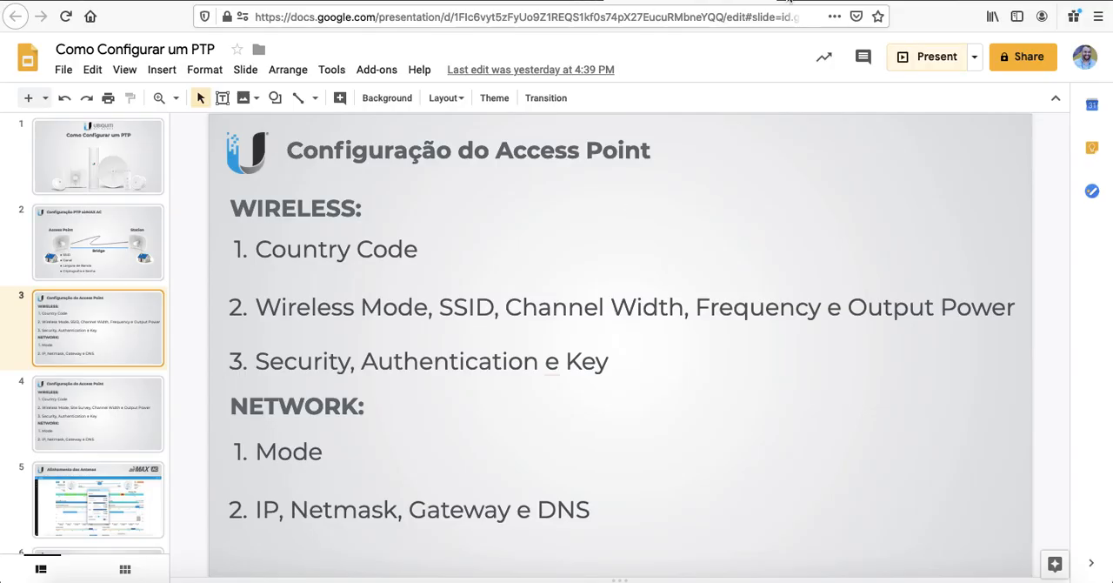
Step: Open the device's web interface at 192.168.1.20 in a new browser tab
key("super+t")
type("192.168.1.20/")
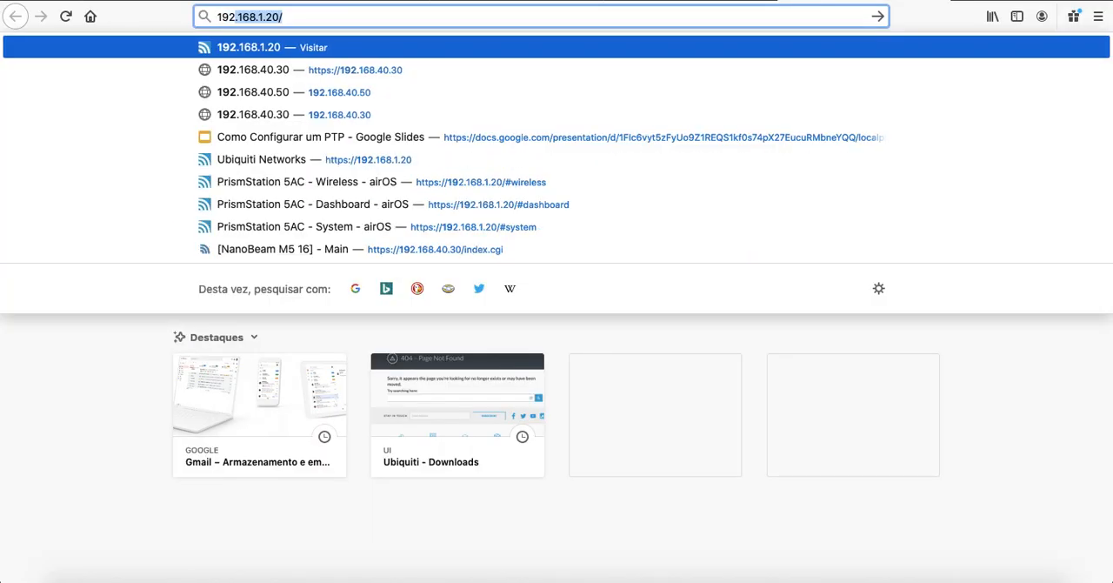
key("Return")
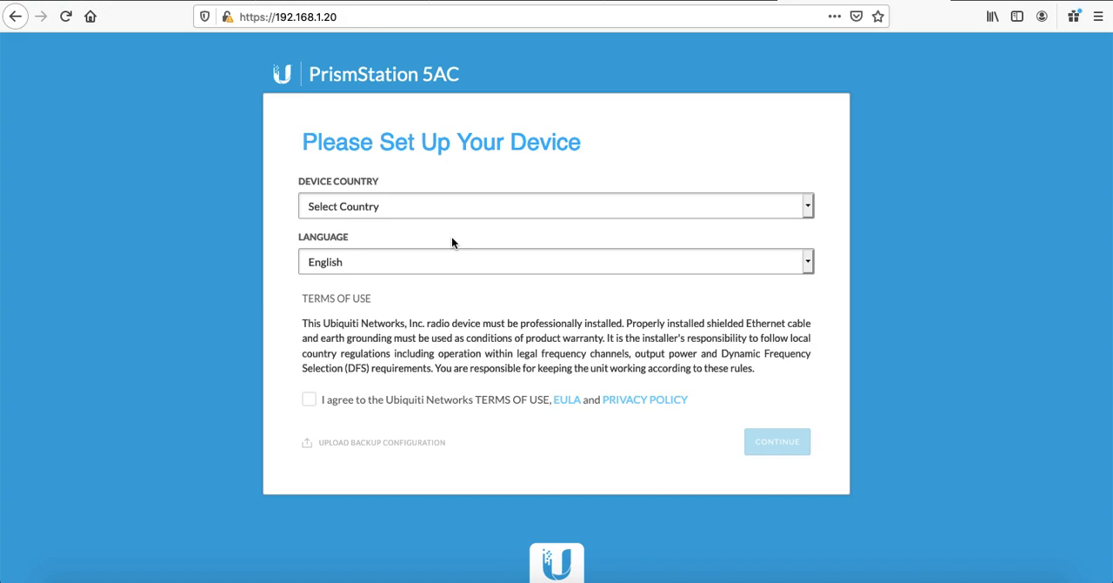
Step: Select Brazil as the device country, agree to the terms of use, and continue the setup
left_click(672, 2)
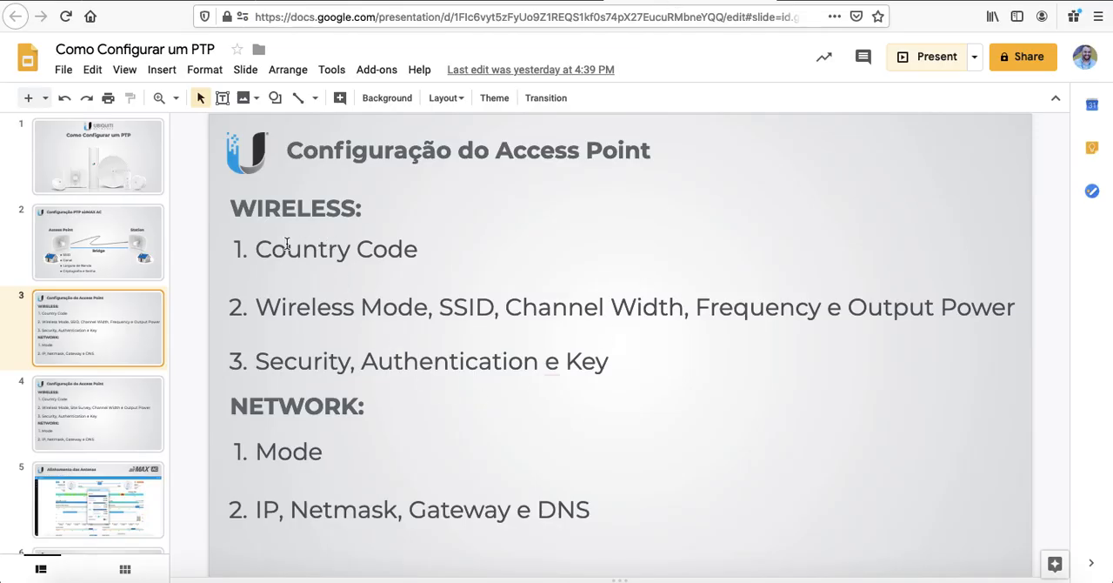
left_click(862, 2)
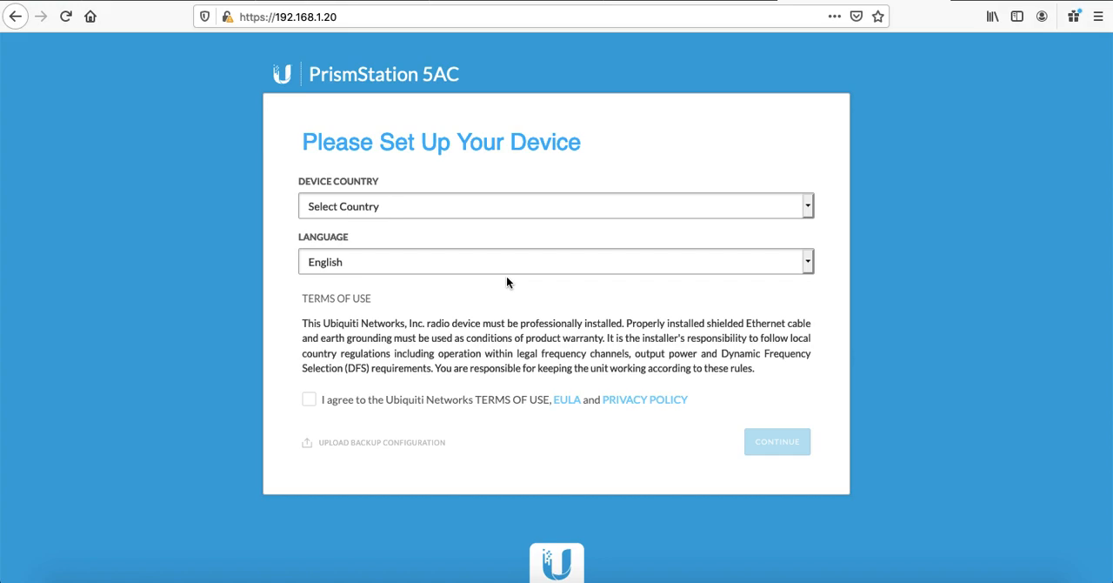
left_click(539, 206)
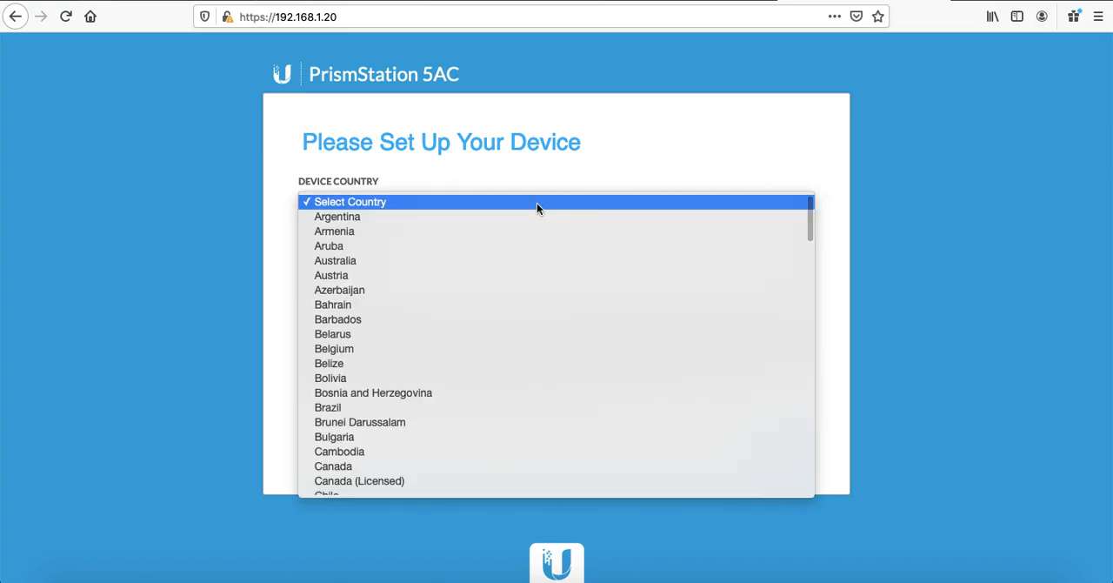
left_click(374, 407)
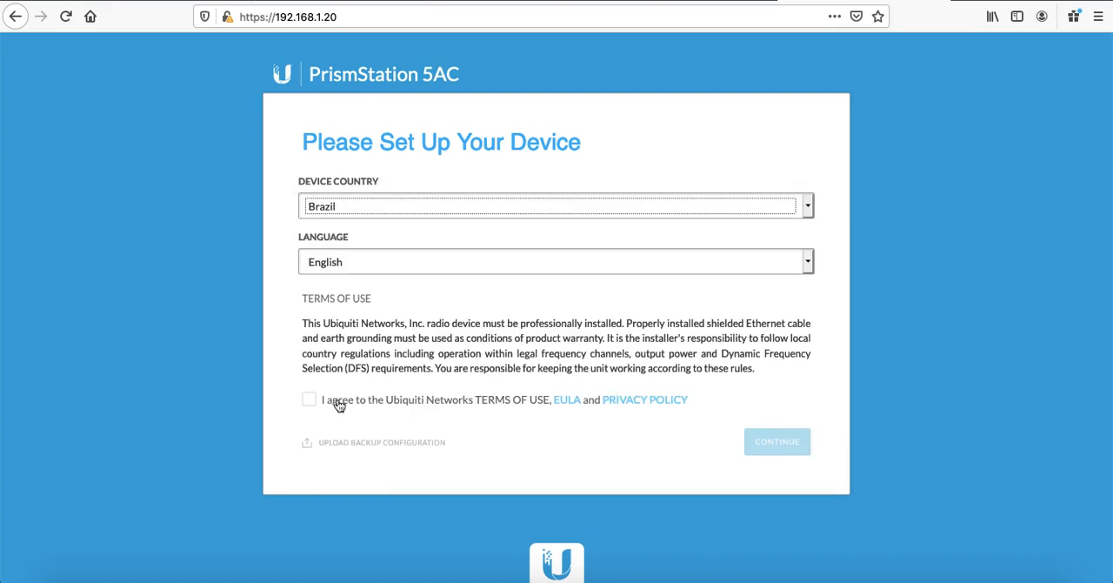
left_click(311, 400)
left_click(777, 441)
Step: Enter ubnt as the new username
left_click(522, 202)
type("ubnt")
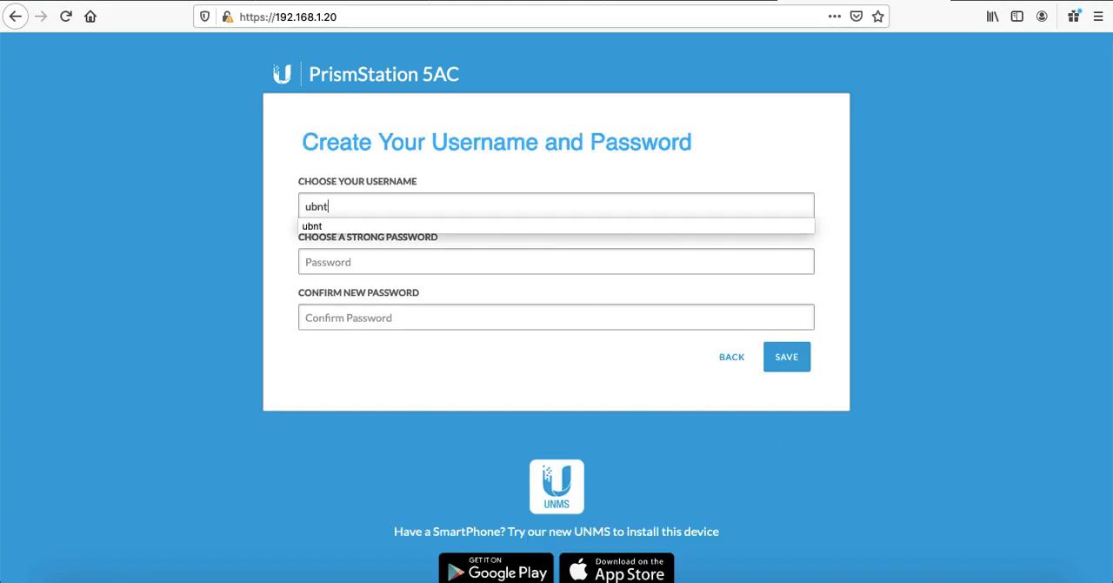
key("Tab")
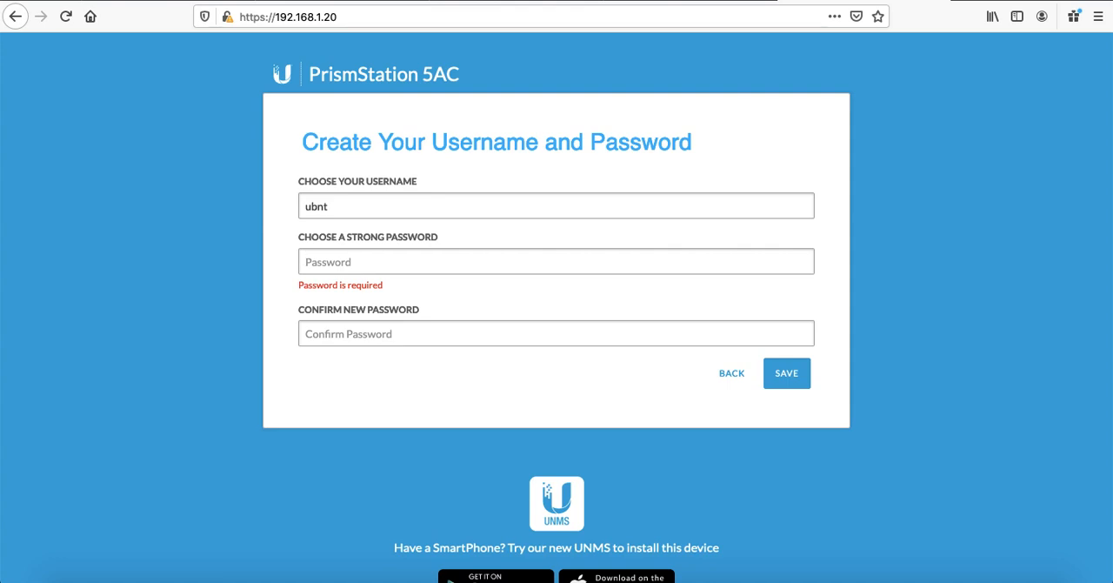
Step: Enter and confirm a strong password, save the account, and decline storing the login in the browser
type("•••••••••")
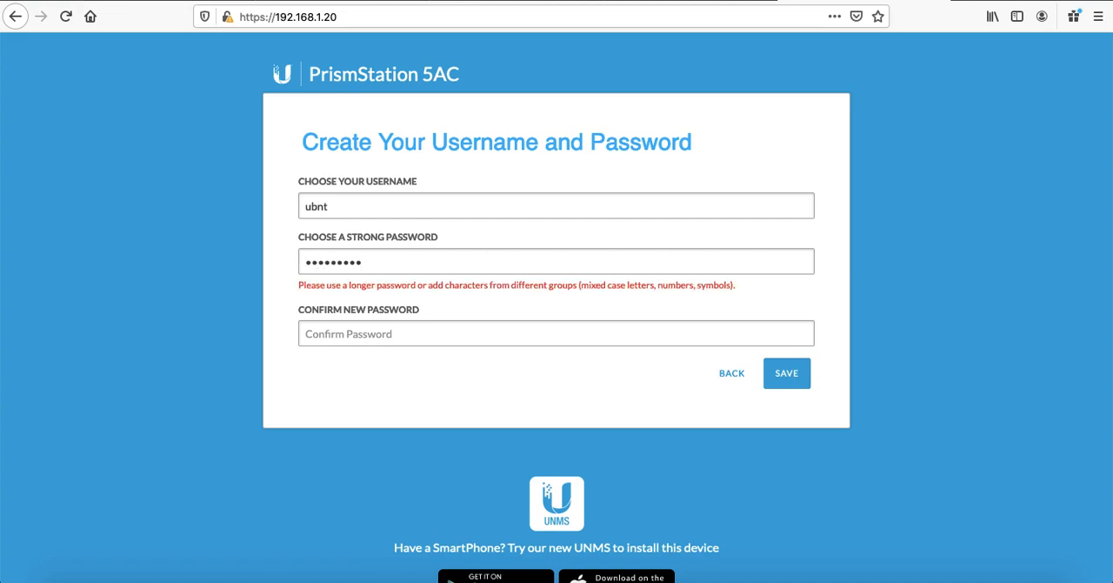
type("•••")
key("Tab")
type("••••••••••••")
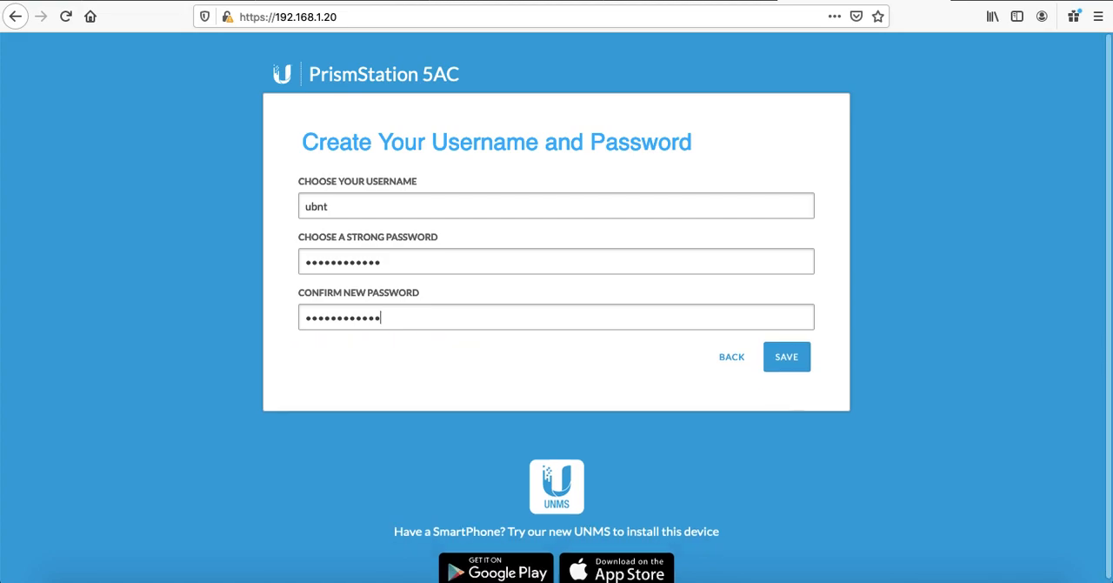
left_click(792, 357)
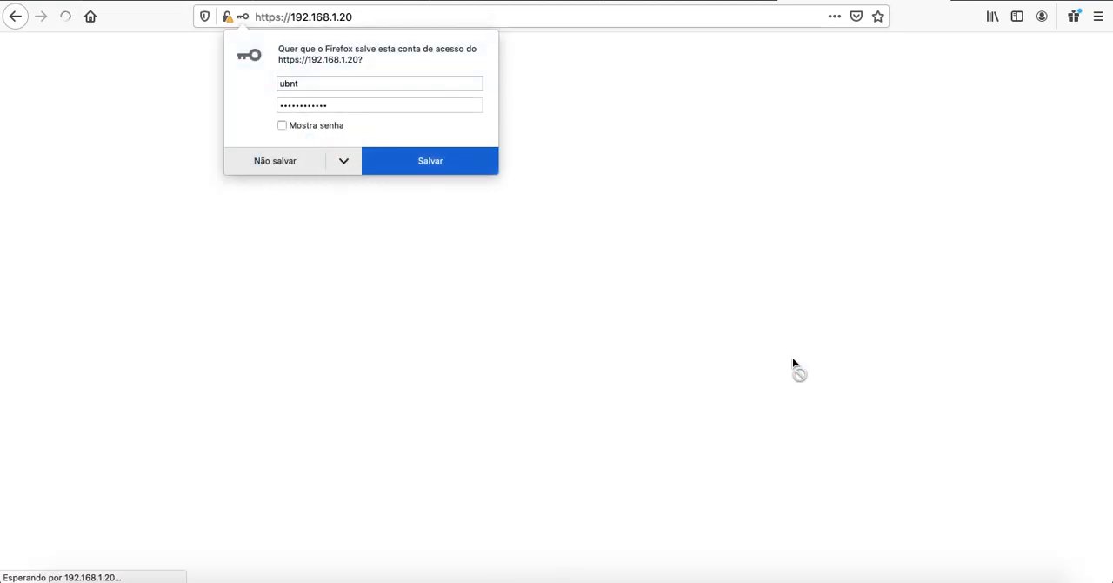
left_click(275, 162)
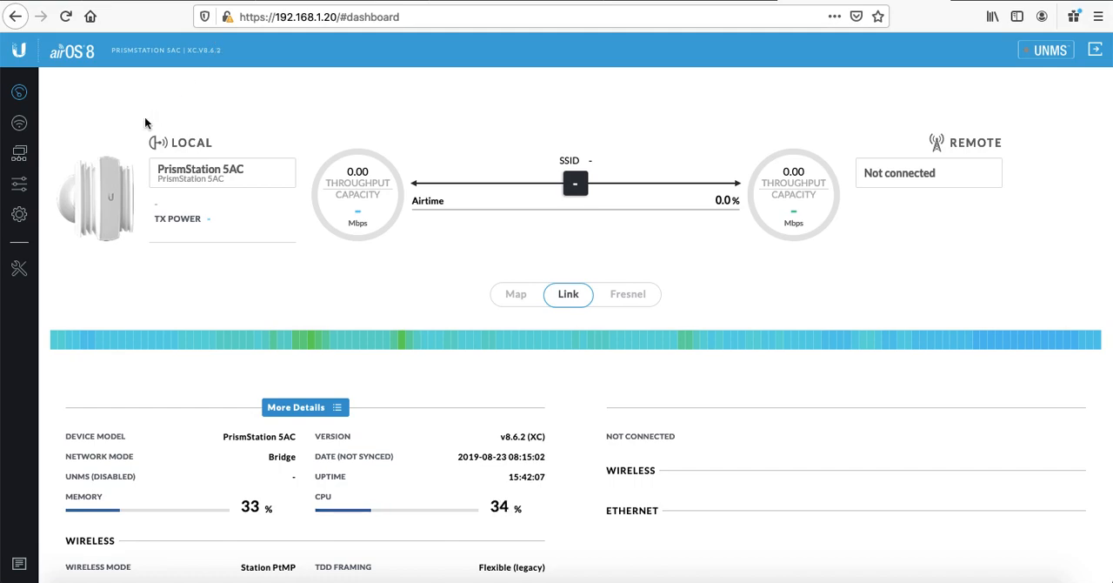
Step: Download the airOS8 for XC board firmware v8.6.2 for the PrismStation AC from the Ubiquiti downloads site
left_click(20, 217)
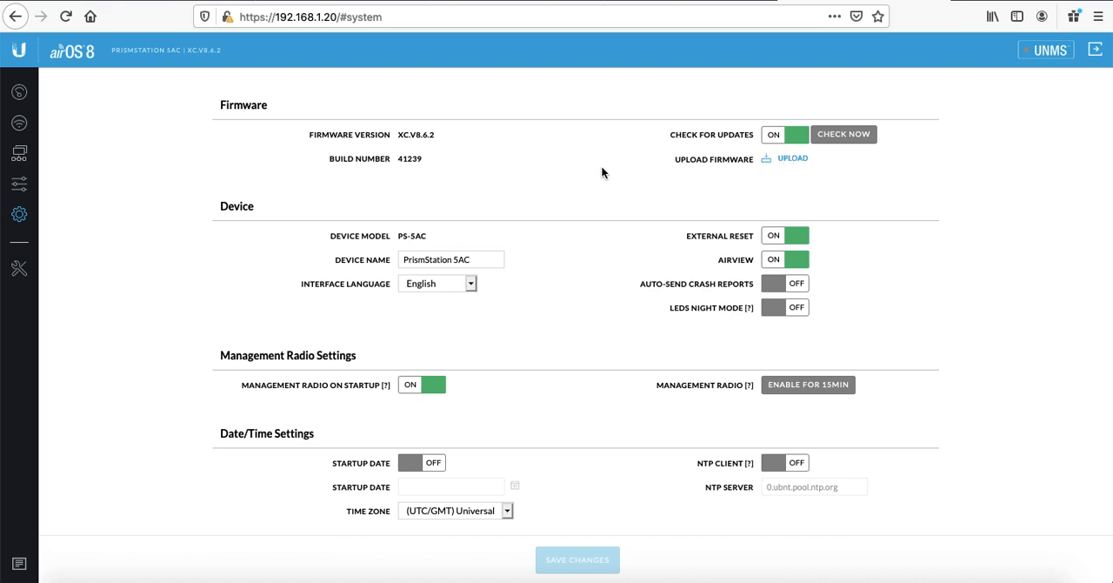
left_click(166, 2)
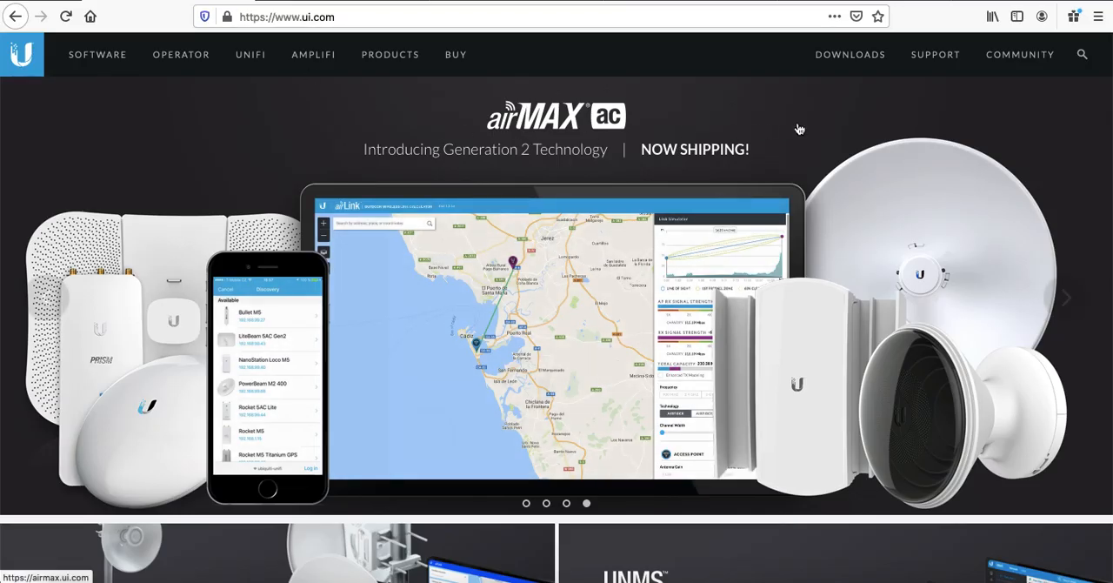
left_click(850, 54)
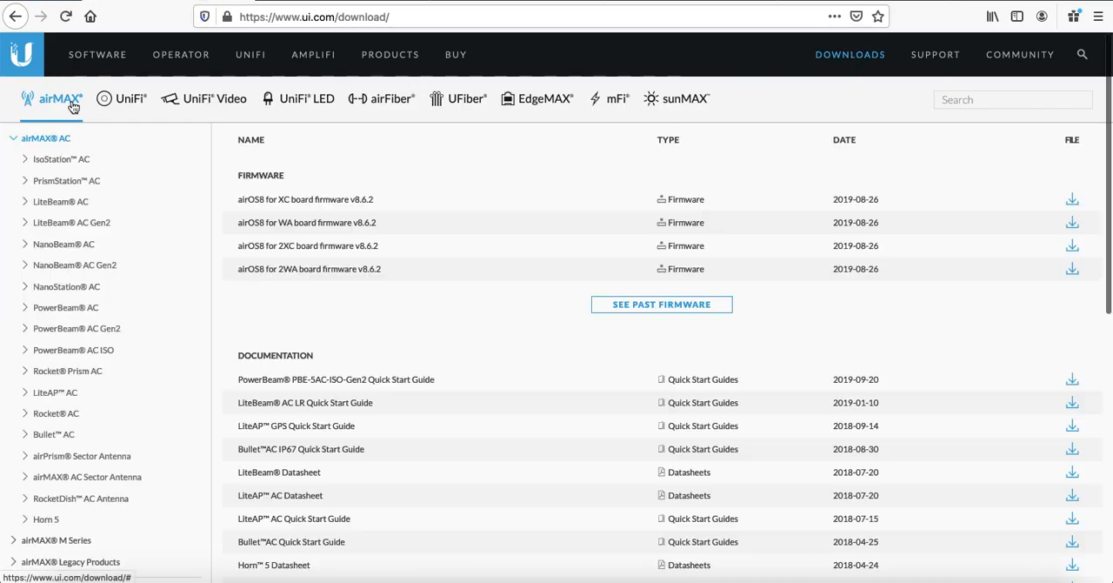
left_click(27, 182)
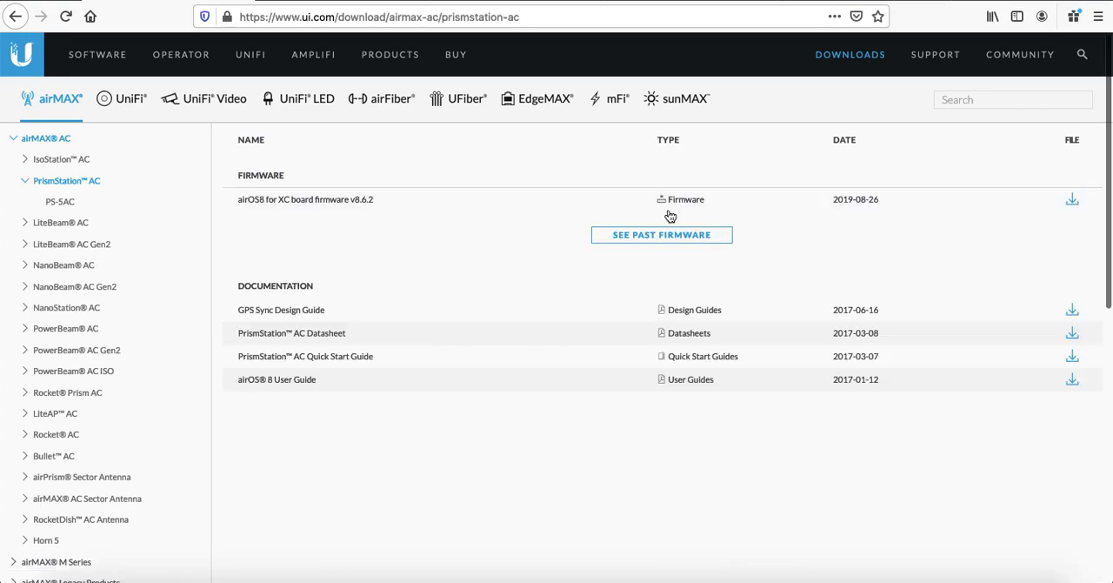
left_click(544, 204)
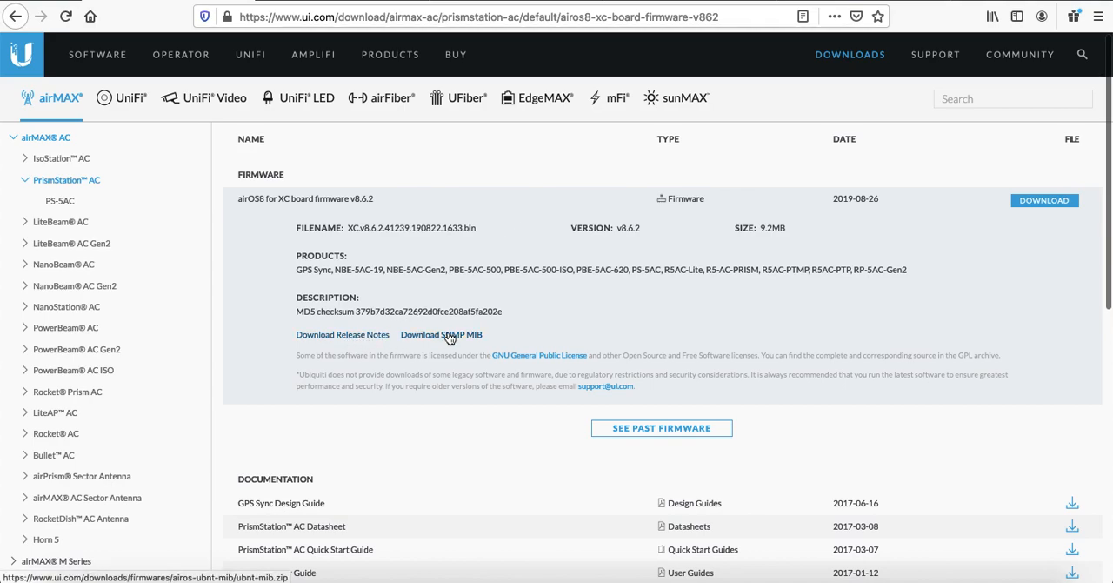
left_click(1054, 203)
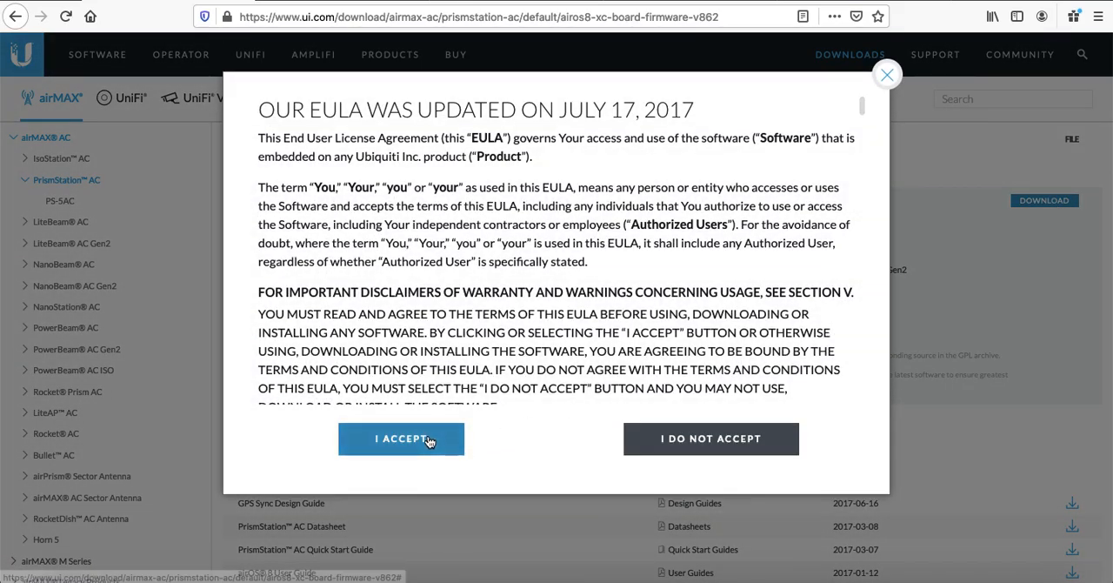
left_click(401, 439)
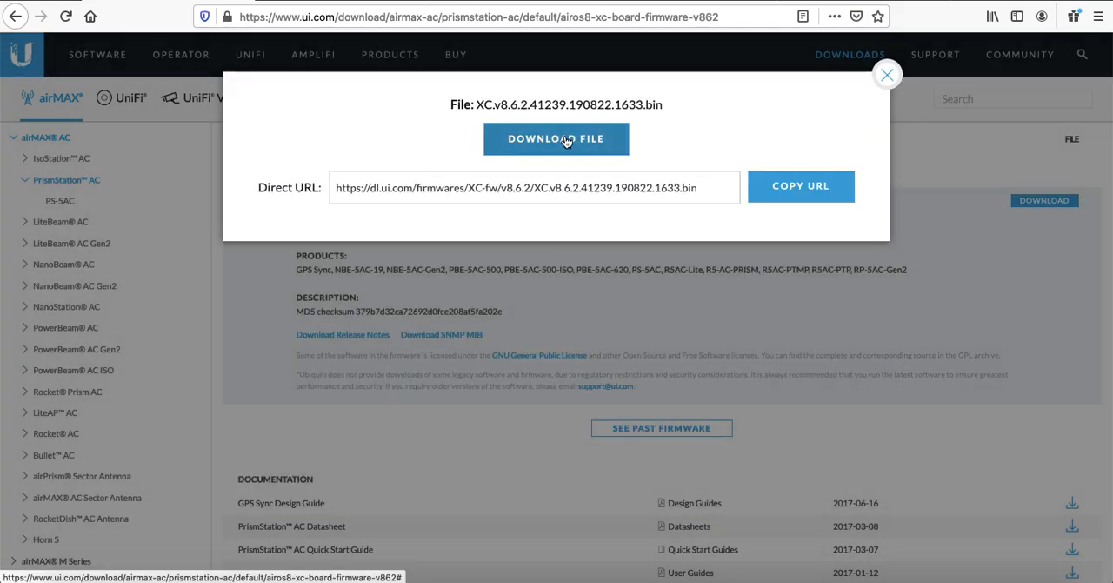
left_click(564, 139)
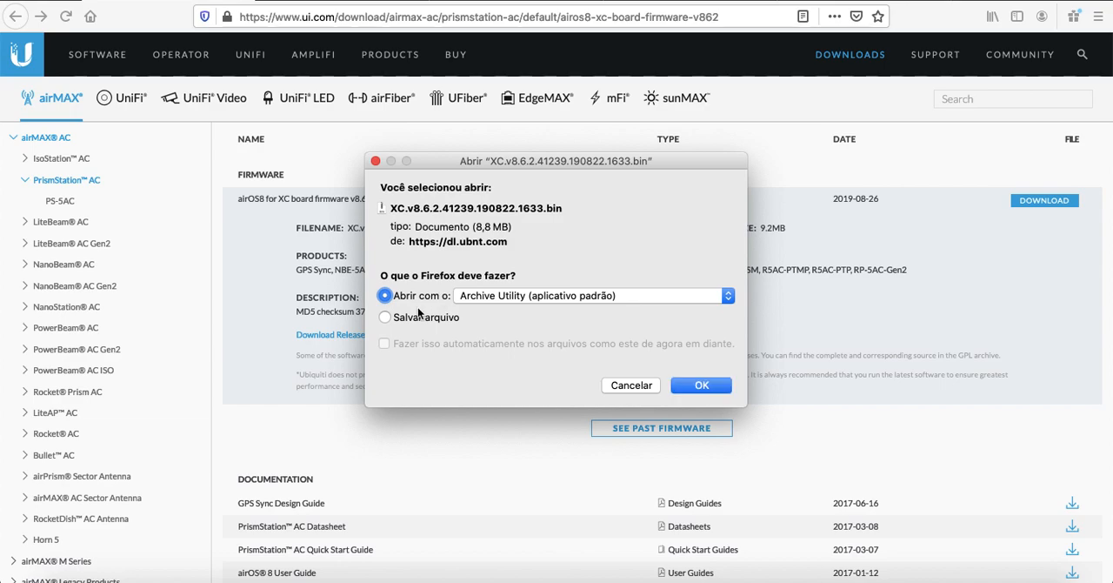
left_click(710, 388)
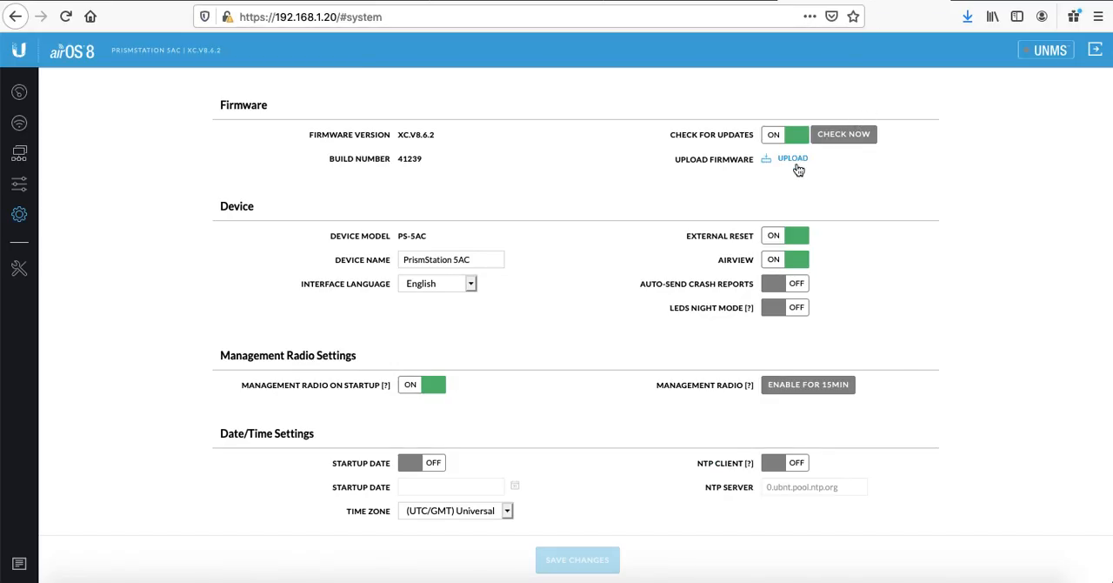
Step: Open and cancel the firmware upload file browser, and go to the wireless settings
left_click(793, 161)
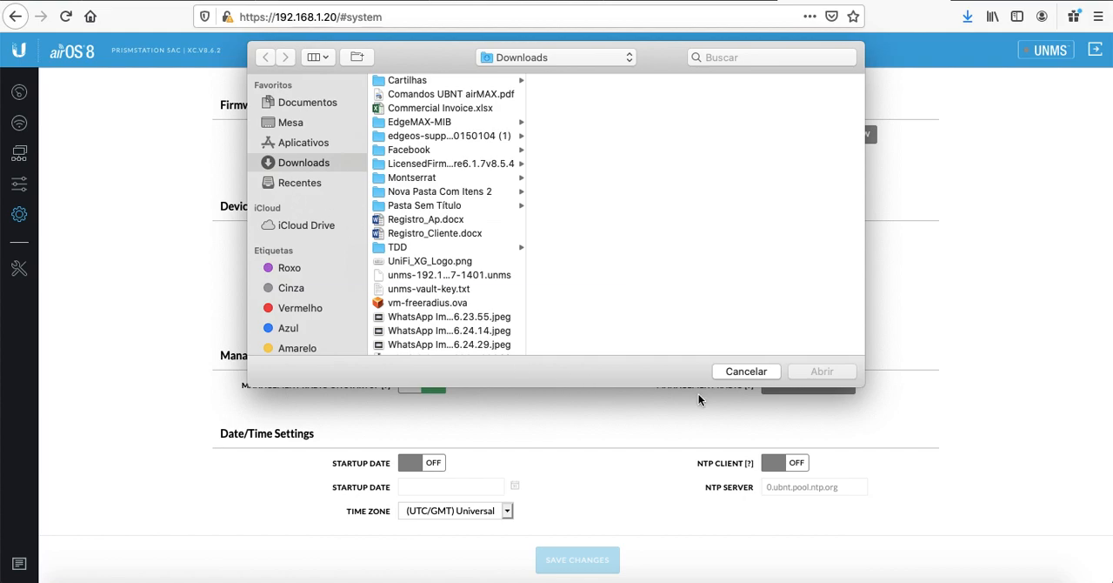
left_click(746, 371)
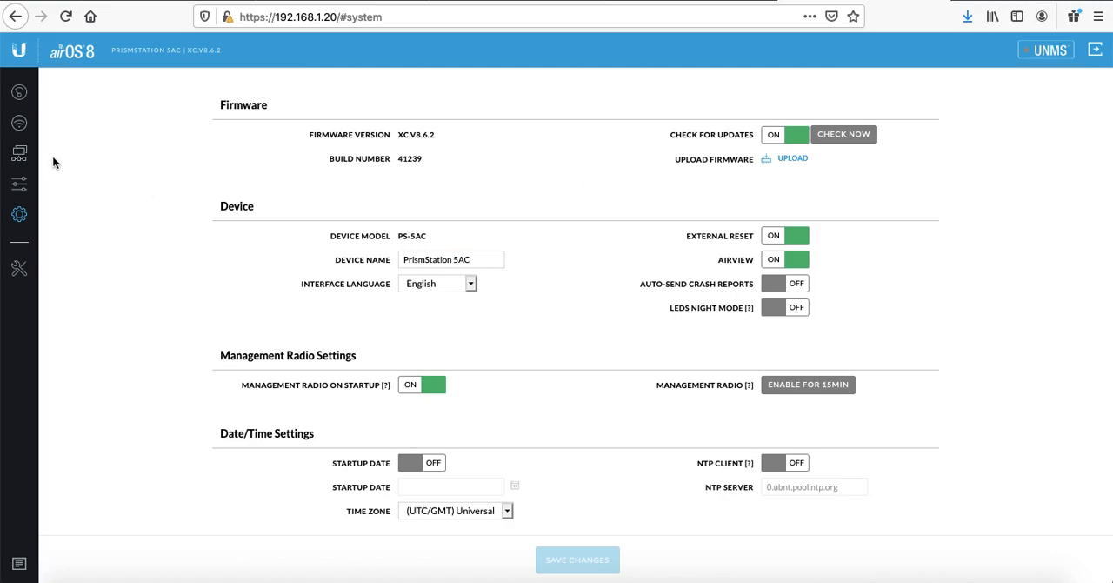
left_click(19, 123)
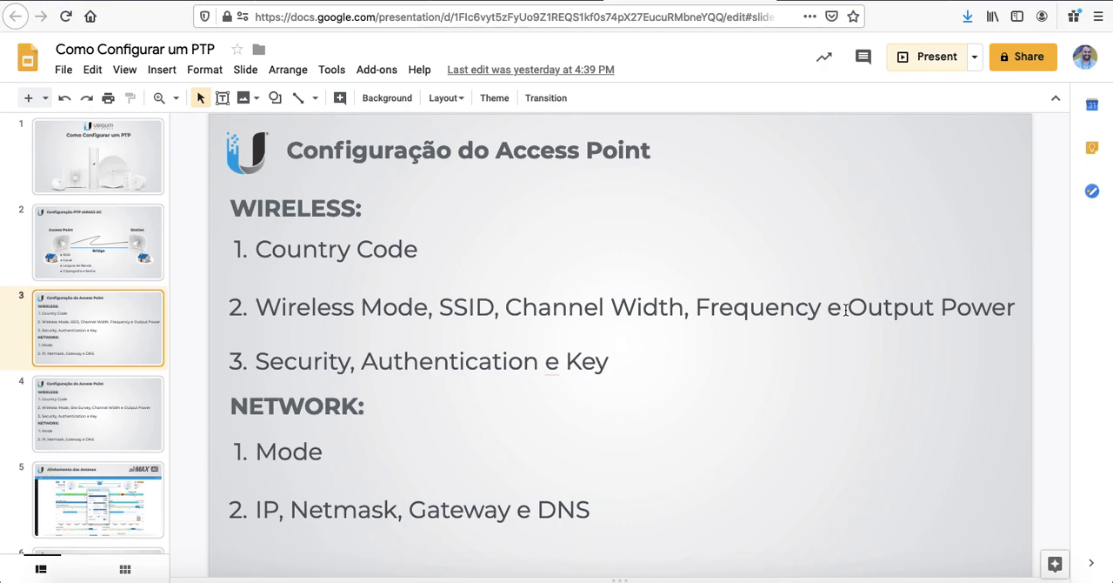
Step: Review the antenna alignment and frequency slides, returning to the access point configuration slide
left_click(128, 485)
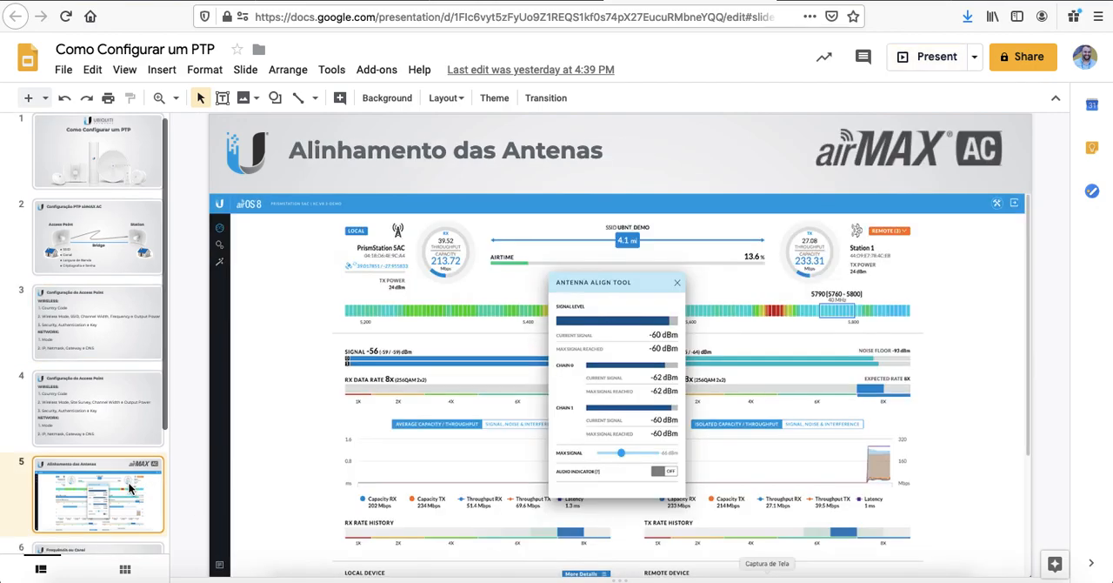
key("Down")
key("Down")
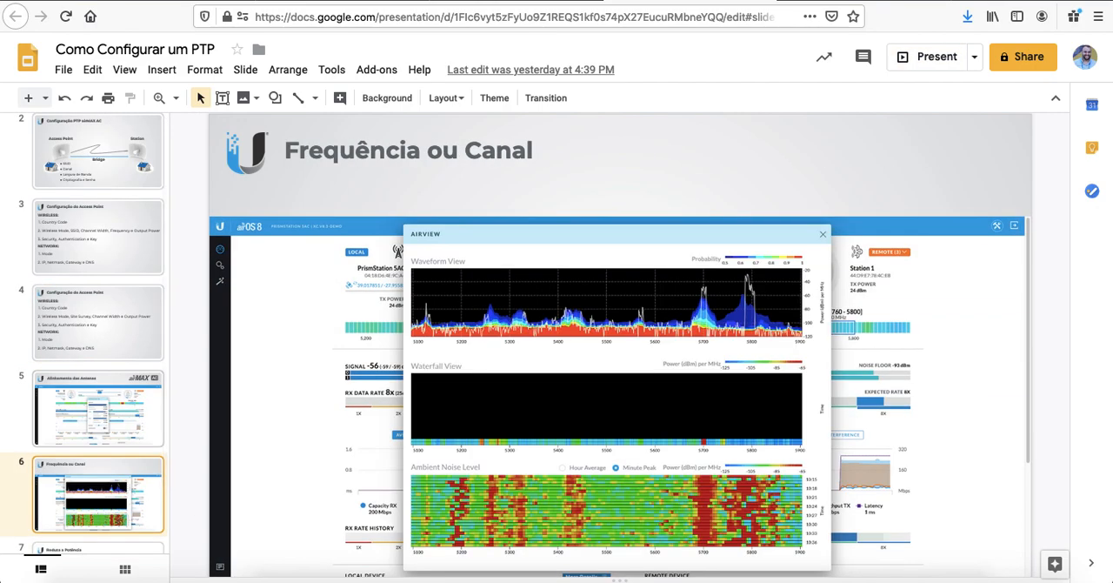
key("Up")
key("Up")
key("Up")
key("Up")
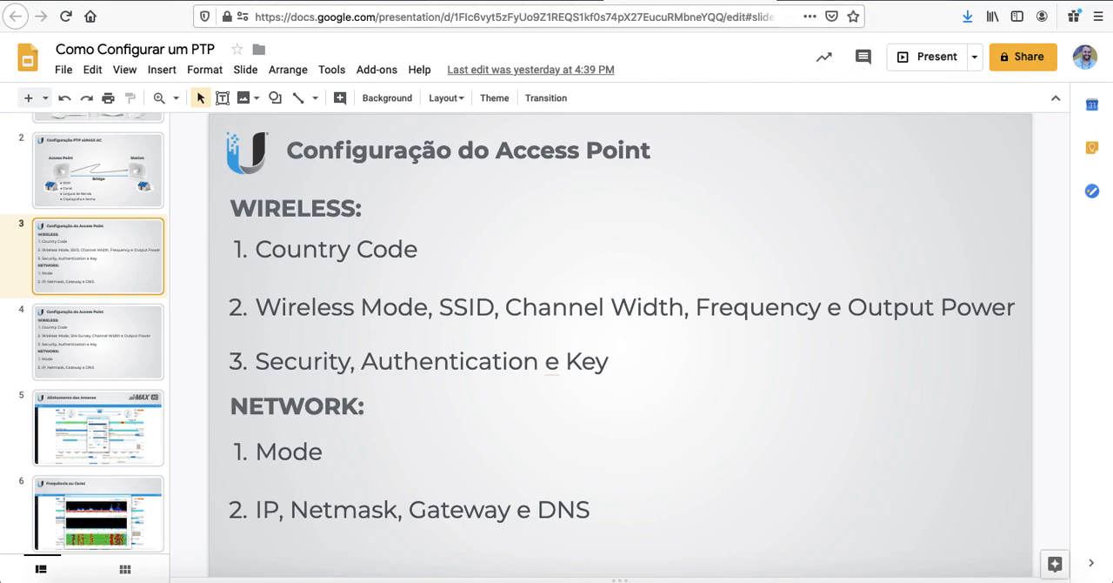
Step: Return to the airOS wireless settings, set the wireless mode to Access Point PtP and keep the channel width at 40 MHz
left_click(841, 1)
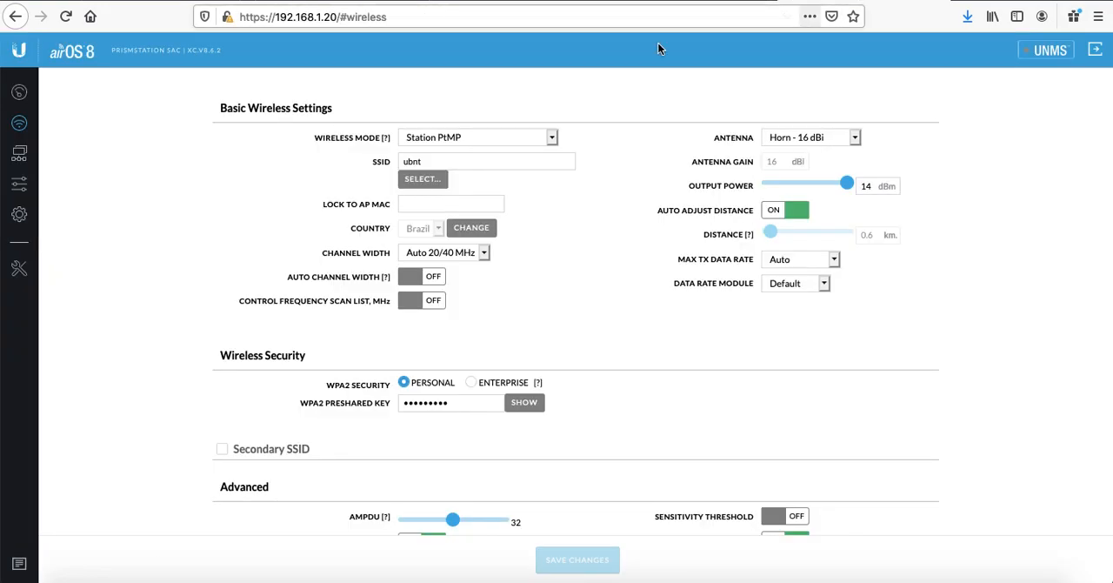
left_click(425, 141)
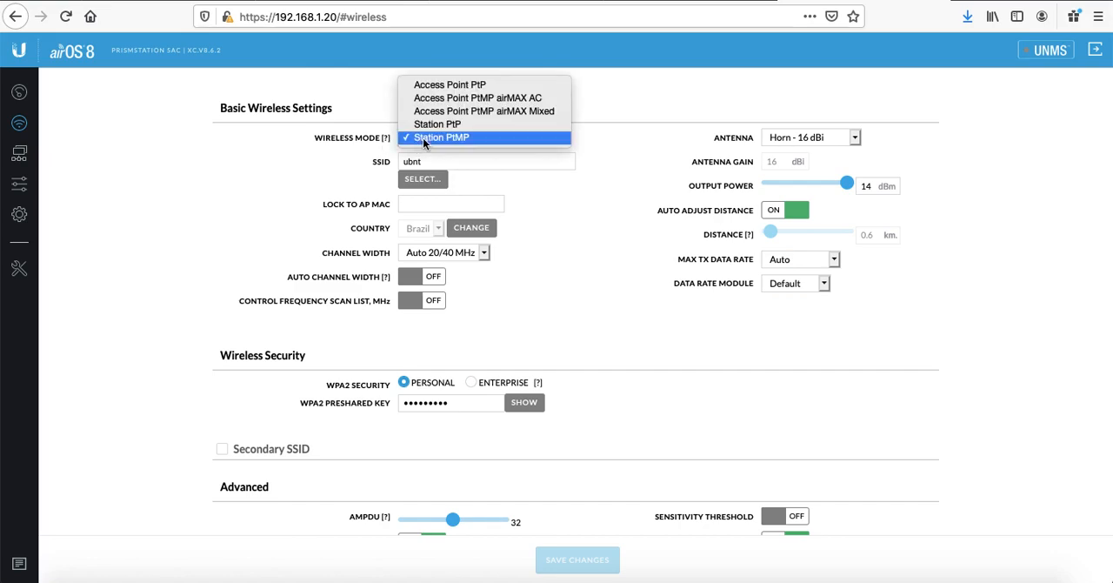
left_click(480, 86)
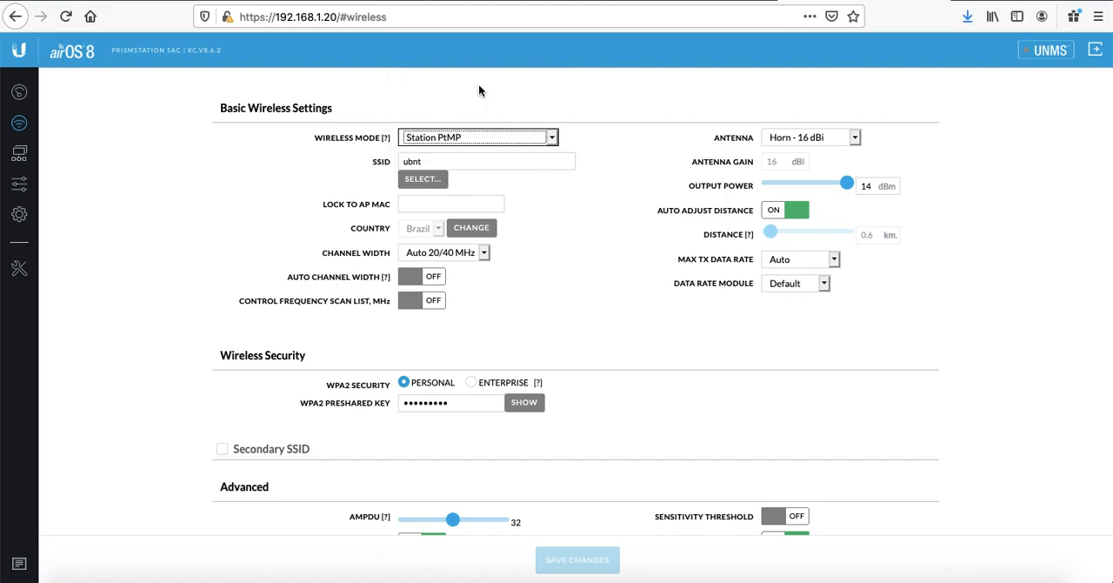
left_click(479, 140)
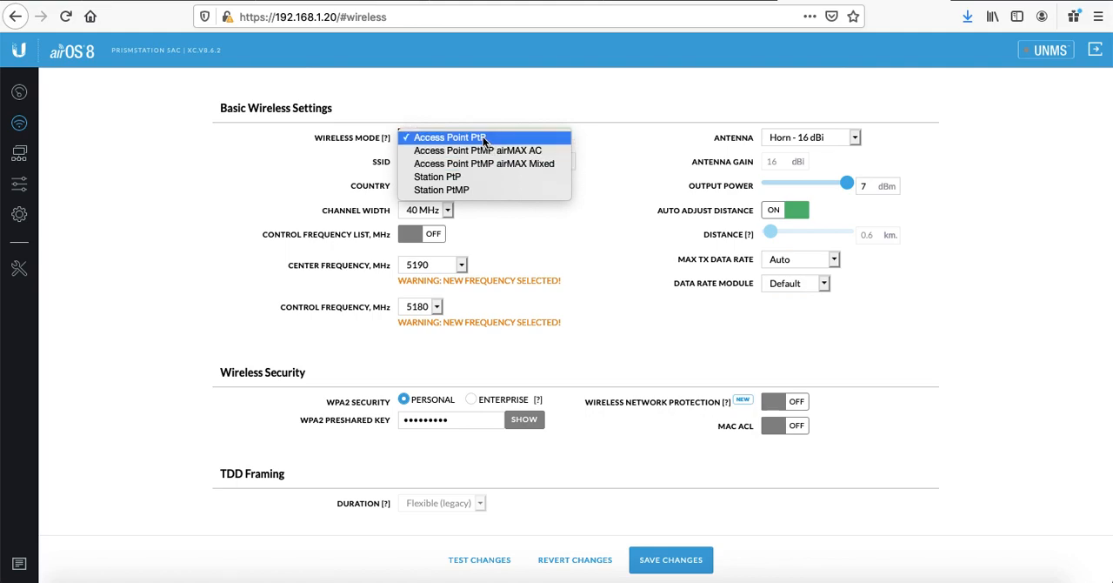
left_click(484, 139)
left_click(439, 212)
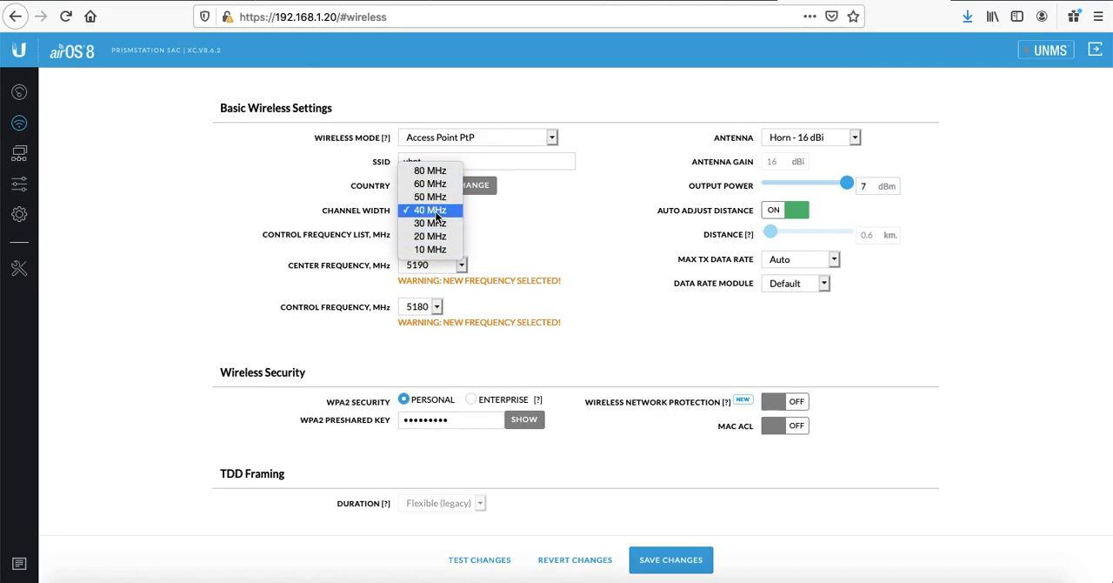
left_click(437, 213)
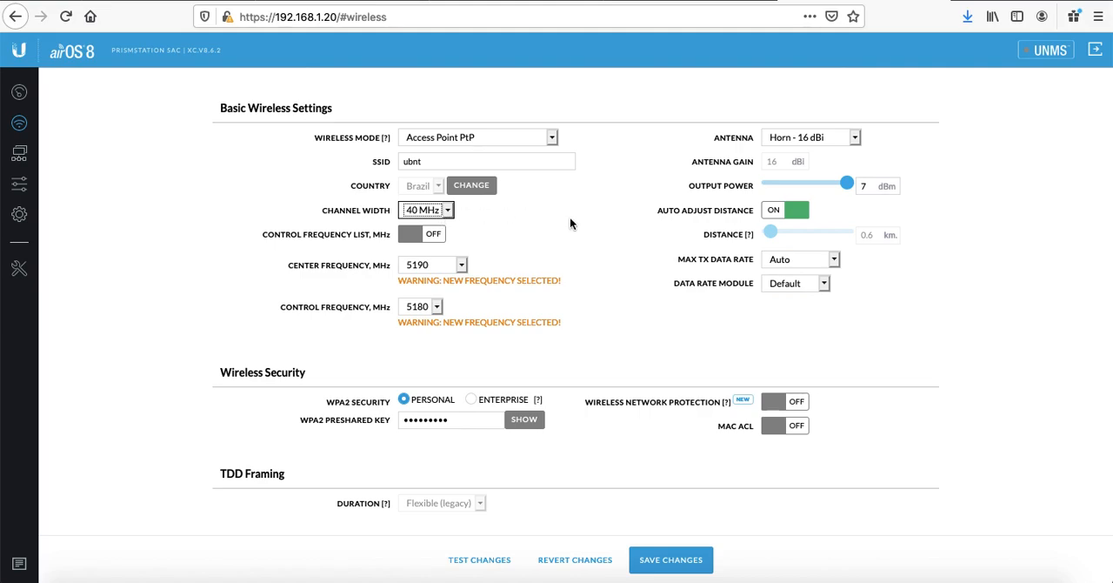
Step: Try the Access Point PtMP airMAX AC wireless mode, dismiss its information notice and check the channel width choices
left_click(525, 136)
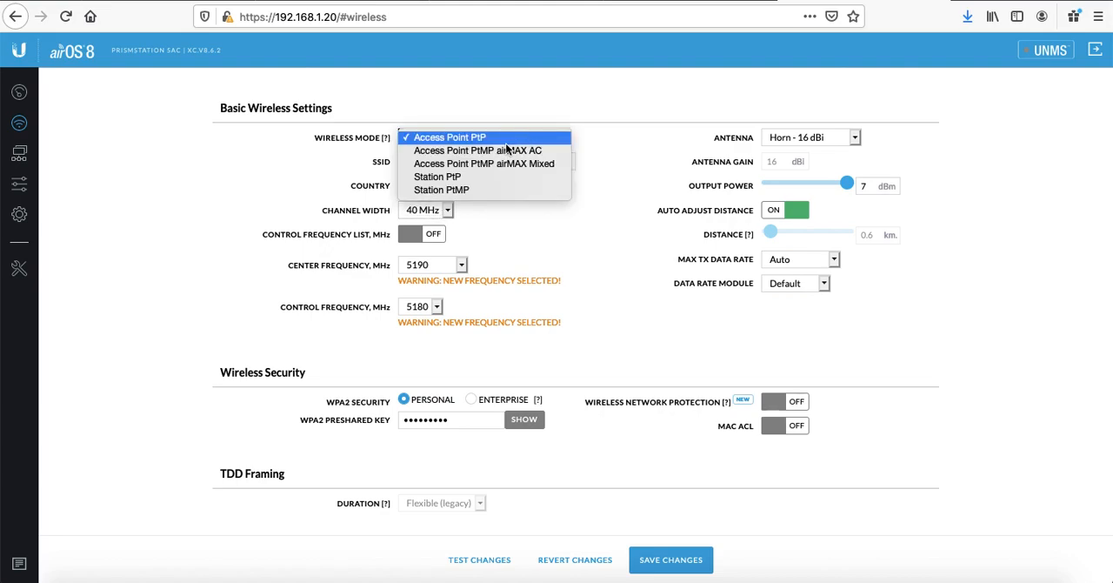
left_click(499, 151)
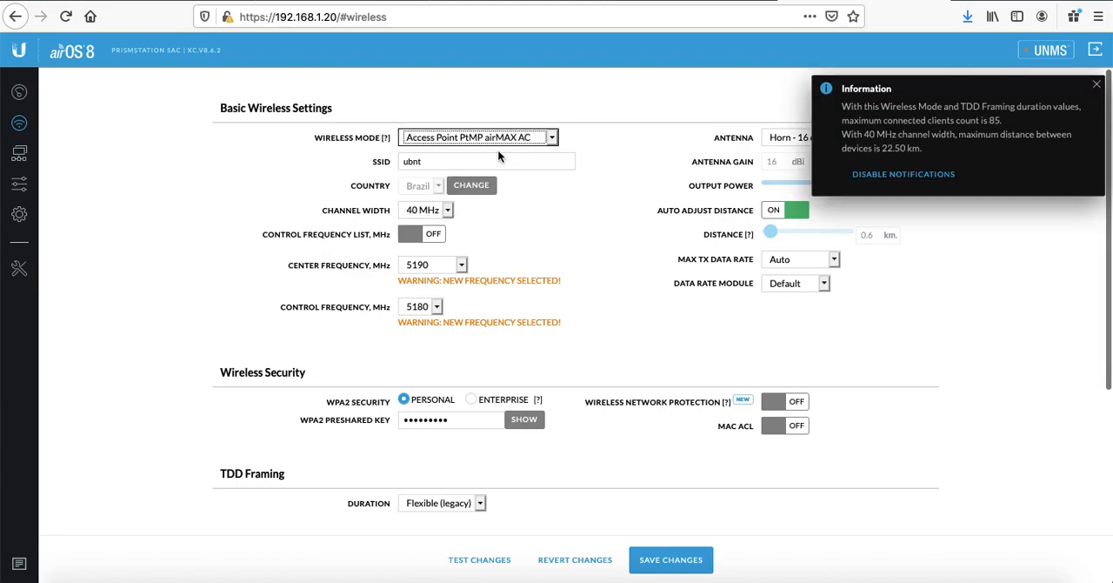
left_click(1096, 84)
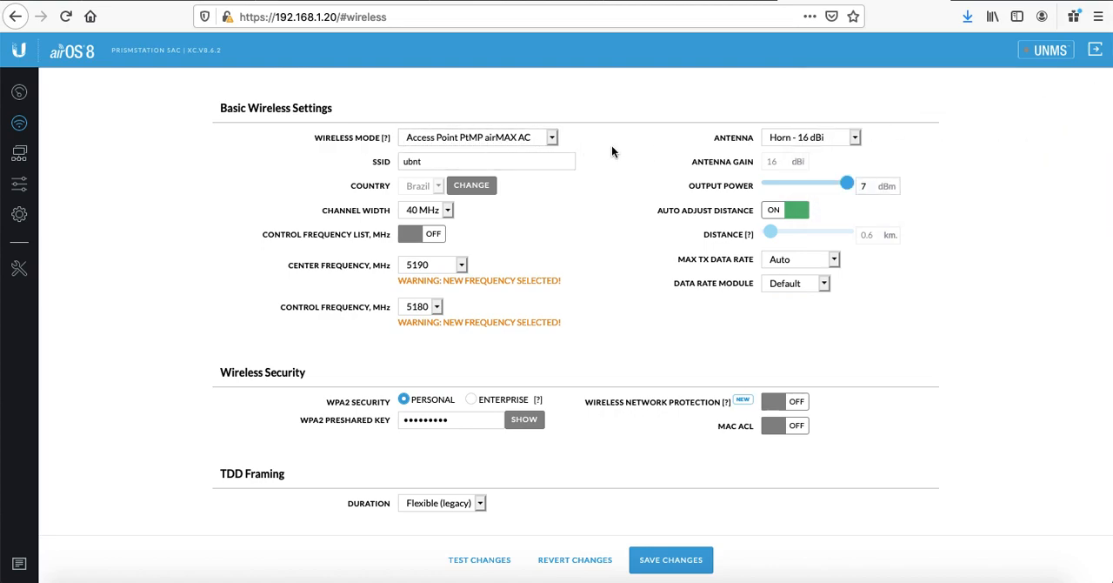
left_click(428, 212)
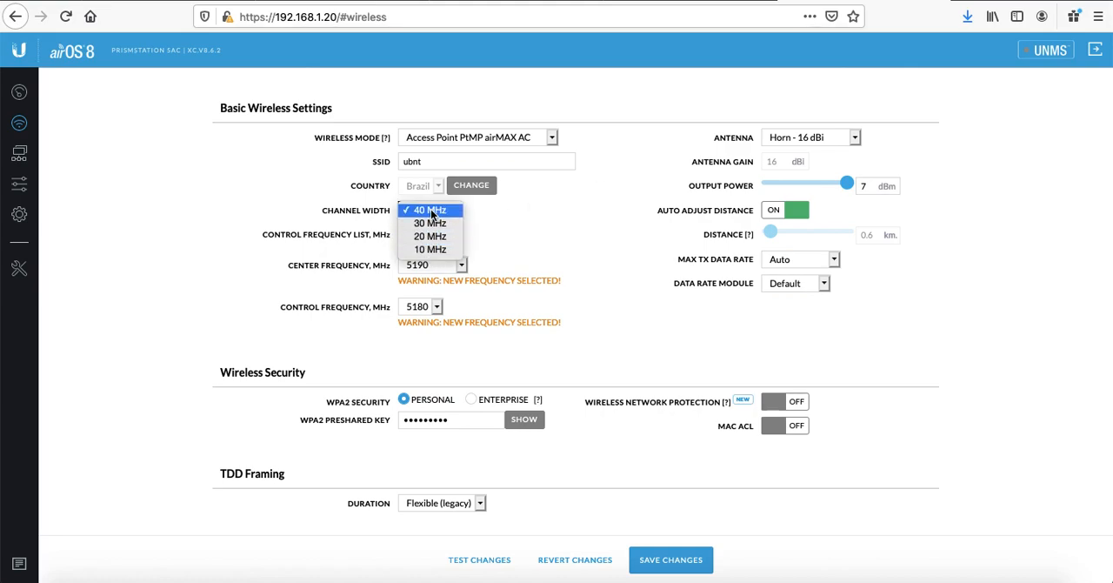
left_click(430, 211)
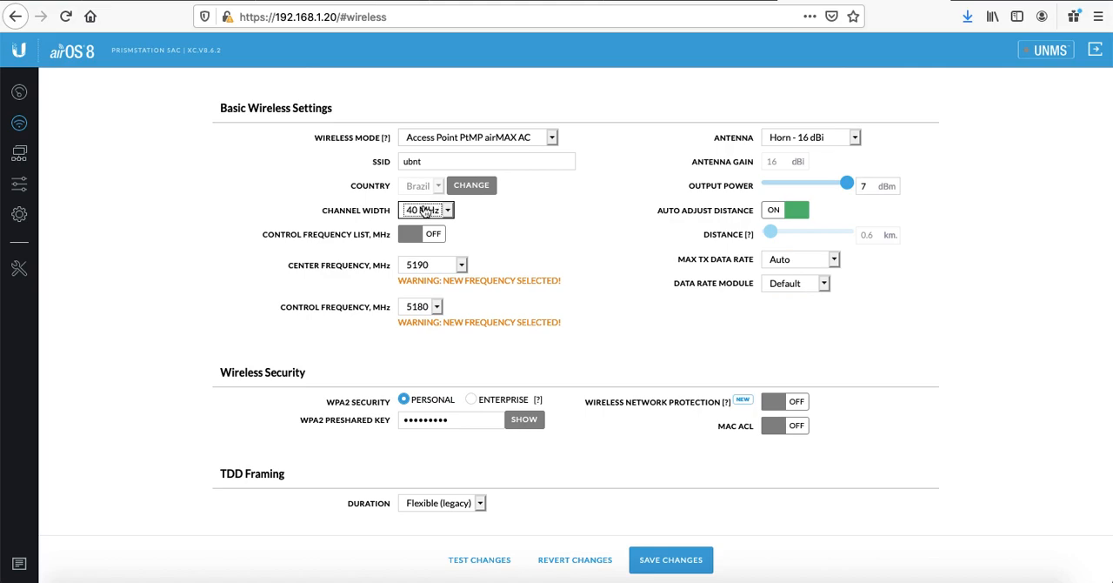
left_click(423, 212)
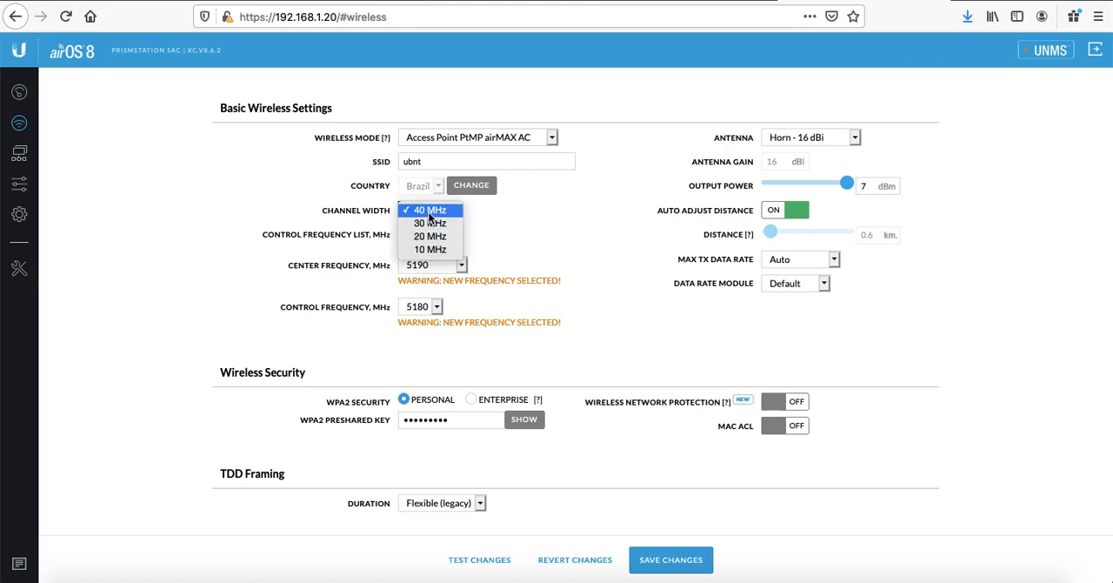
left_click(429, 213)
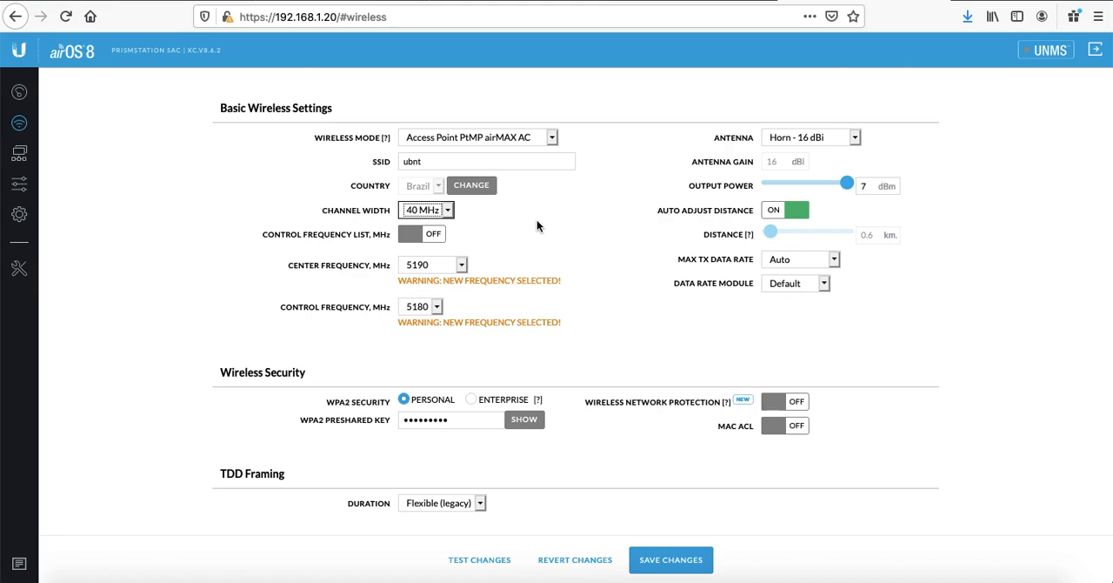
Step: Try the Access Point PtMP airMAX Mixed wireless mode and dismiss its information notice
left_click(550, 138)
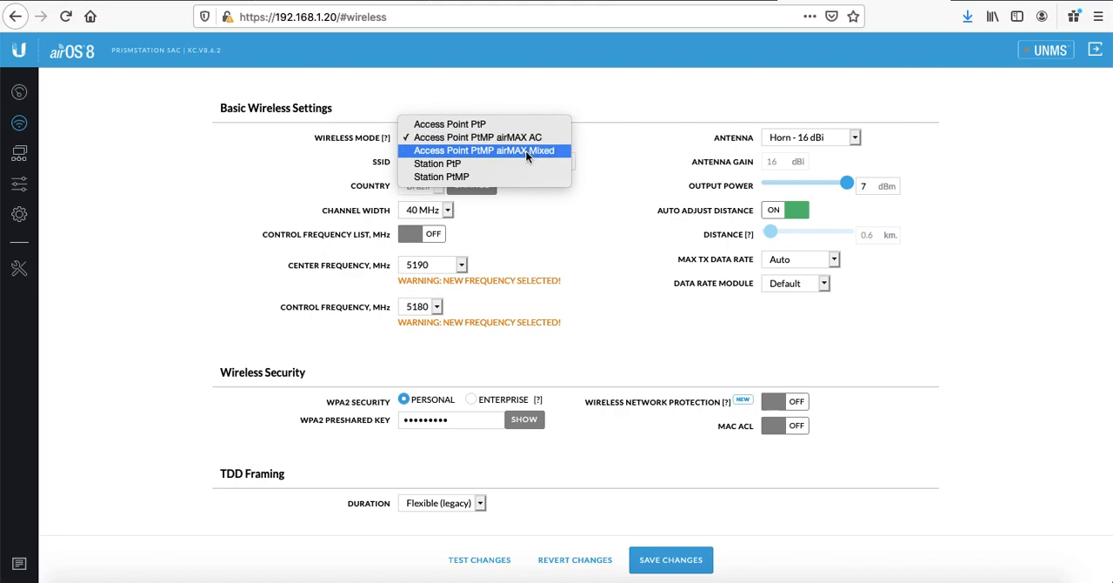
left_click(525, 150)
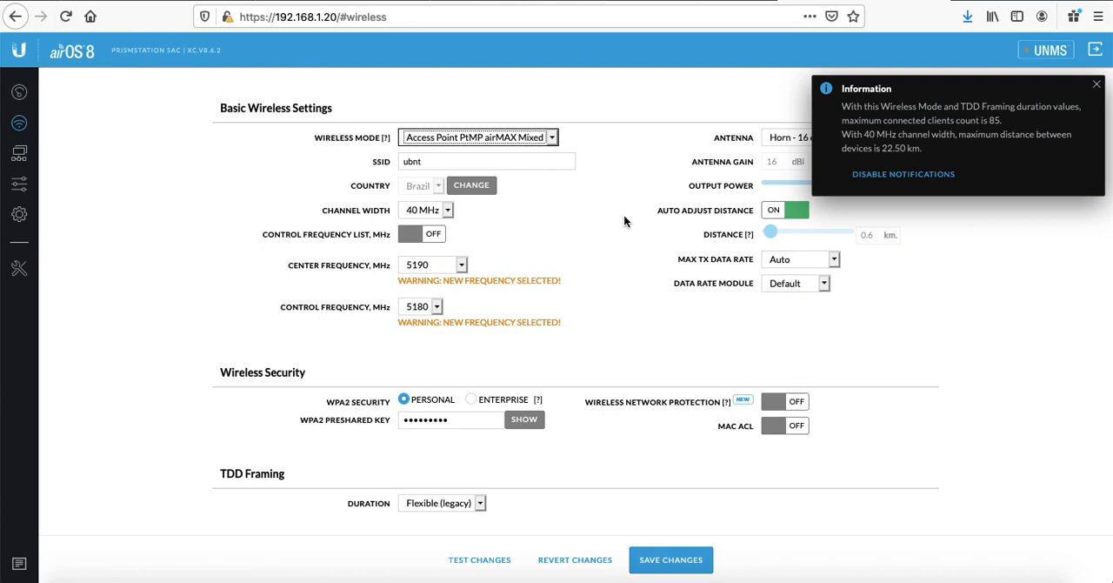
left_click(1099, 82)
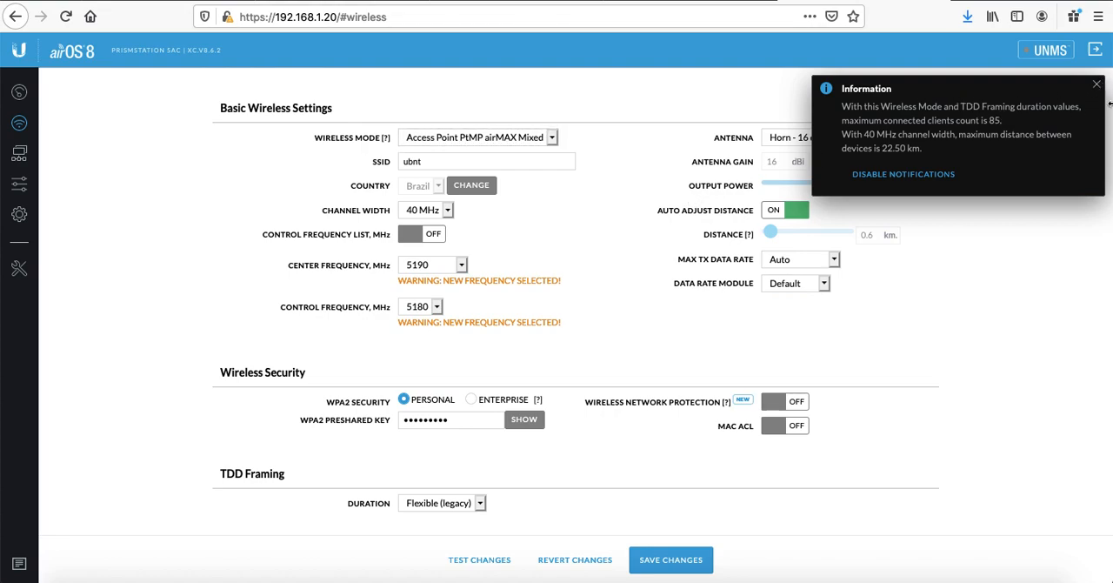
left_click(1096, 86)
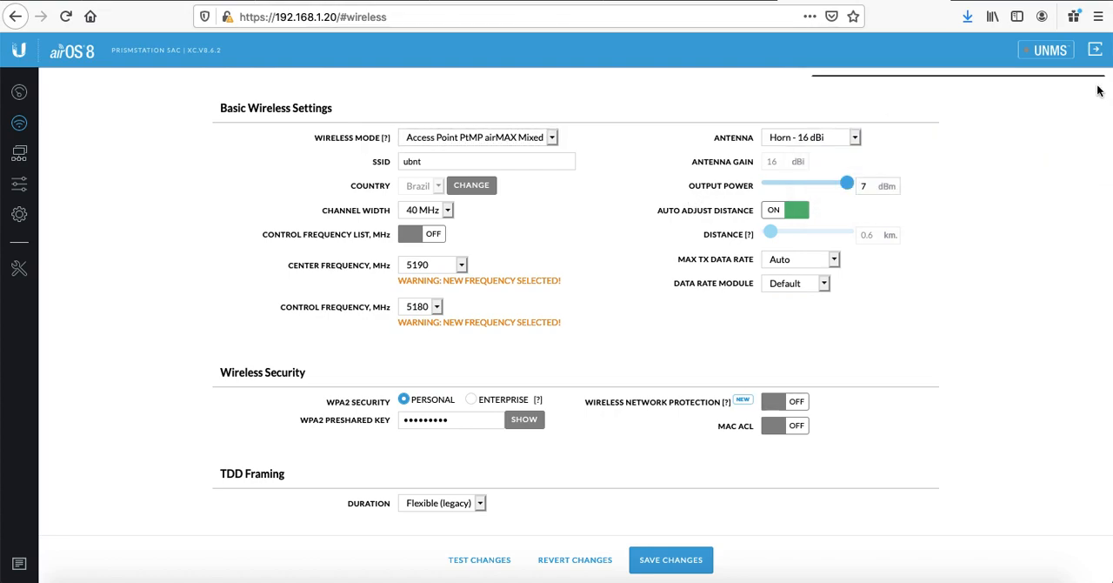
Step: Switch the wireless mode back to Access Point PtP and rename the SSID to ubnt-br
left_click(551, 137)
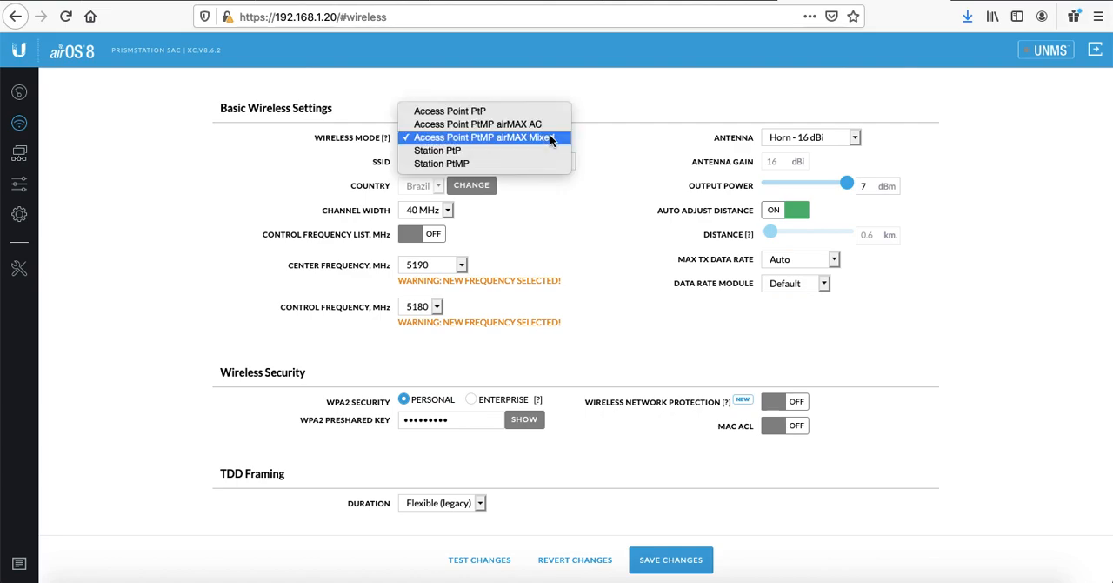
left_click(487, 112)
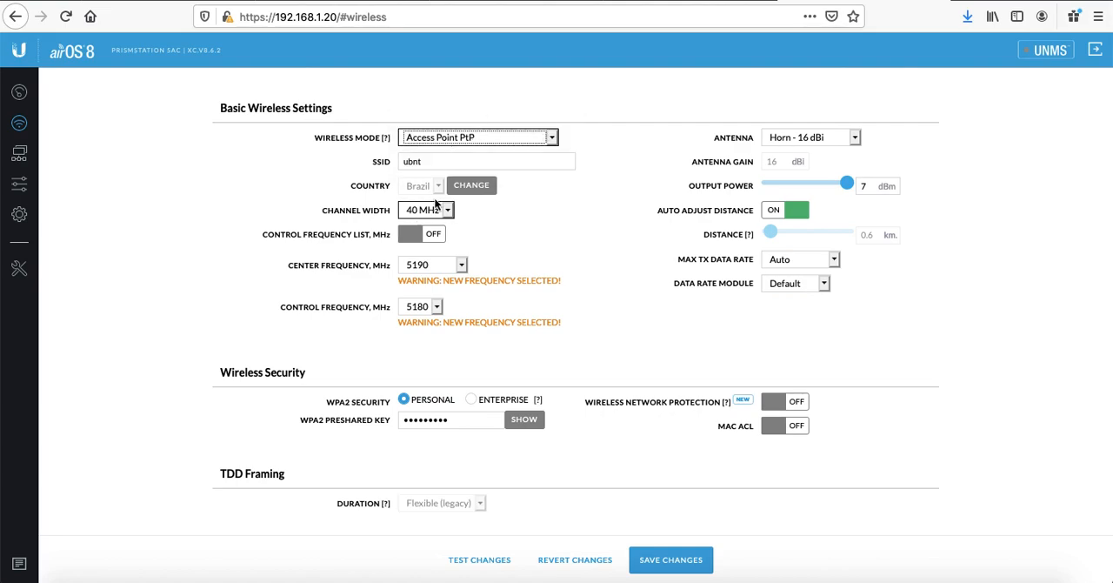
left_click(436, 156)
double_click(433, 159)
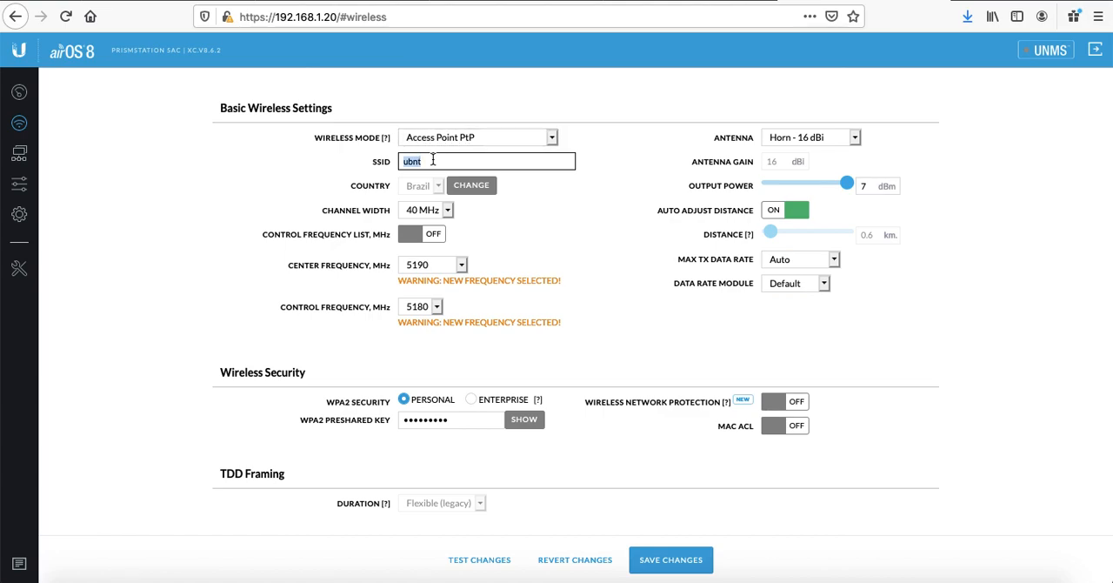
type("ubnt-br")
Step: Set the channel width to 20 MHz and the center frequency to 5800 MHz
left_click(446, 214)
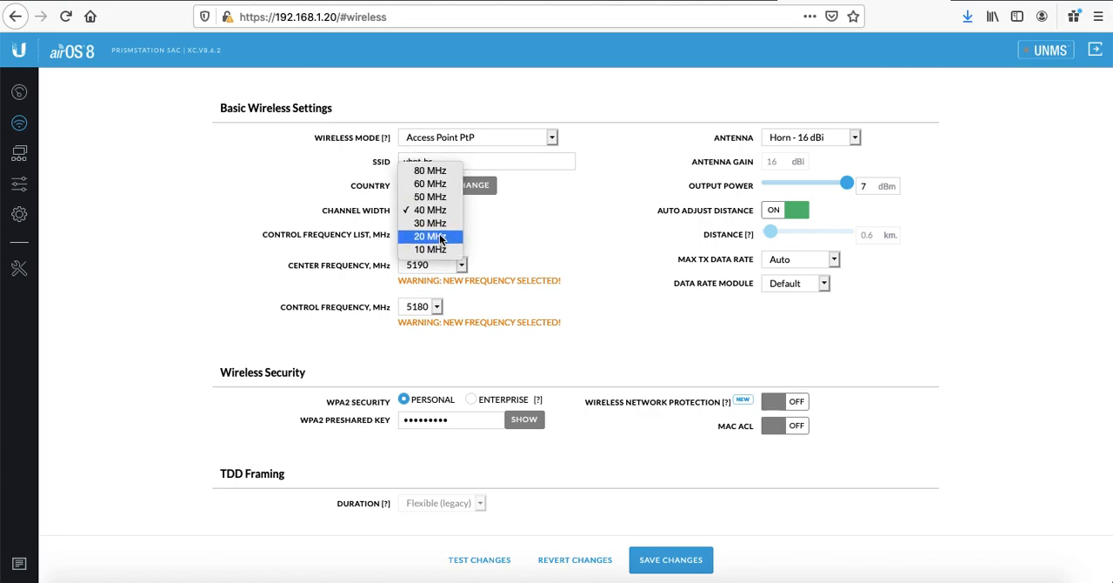
left_click(439, 236)
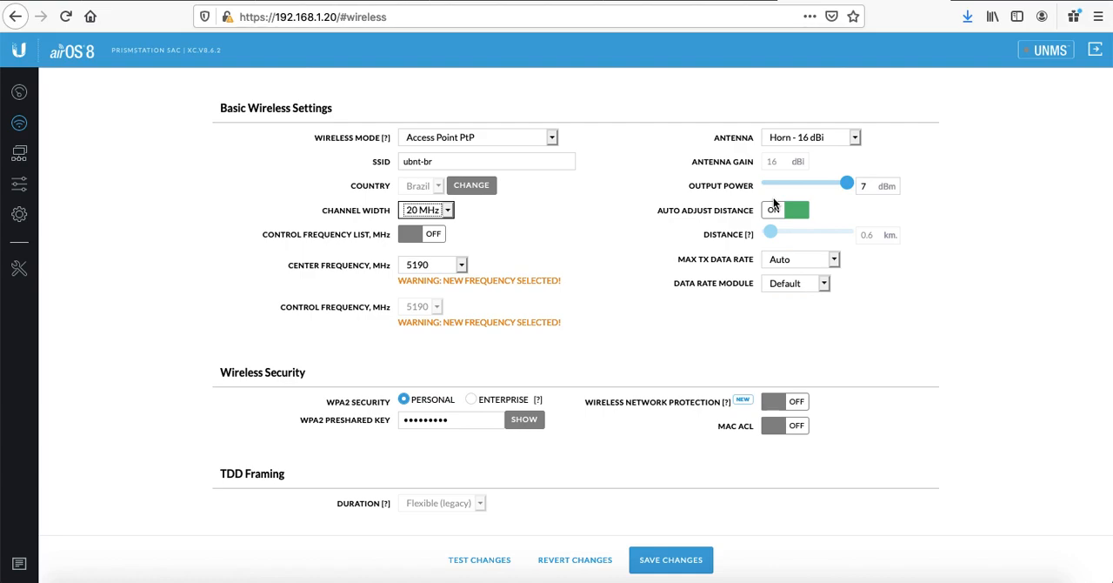
left_click(461, 265)
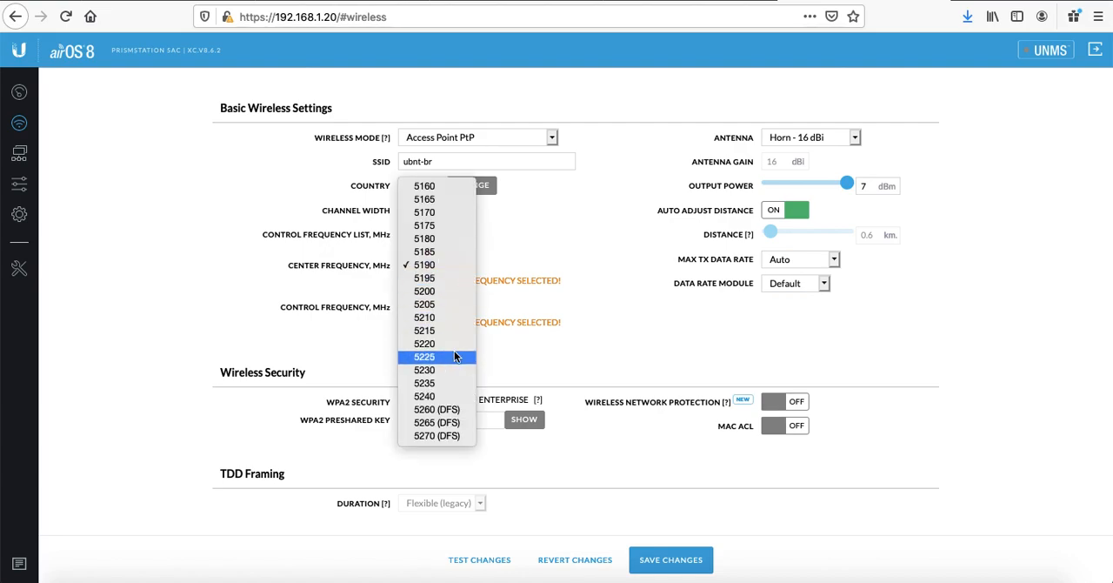
scroll(454, 356, "down", 9)
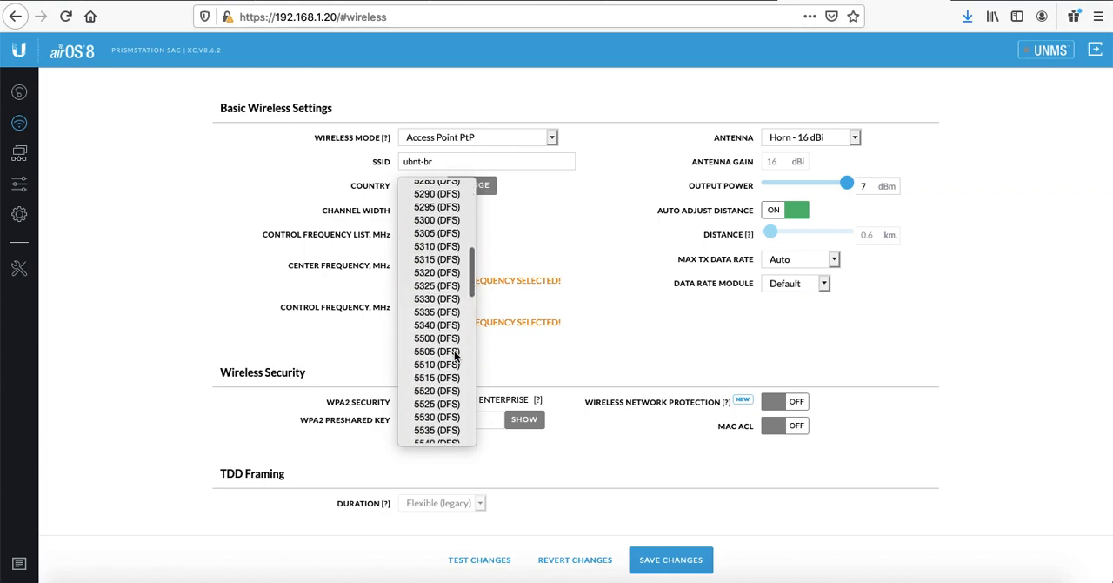
scroll(444, 270, "up", 5)
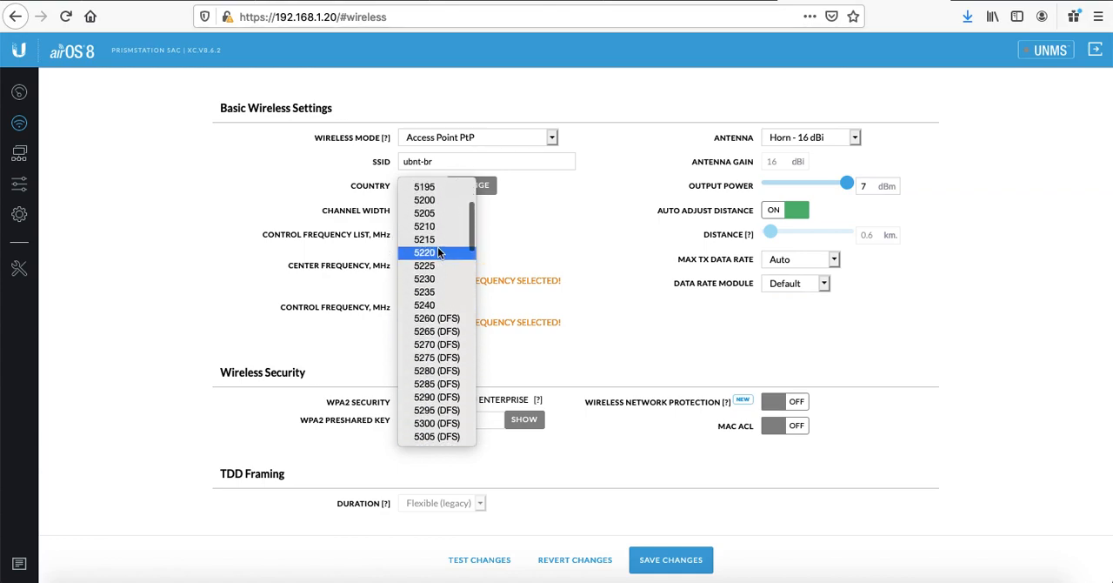
scroll(435, 263, "down", 20)
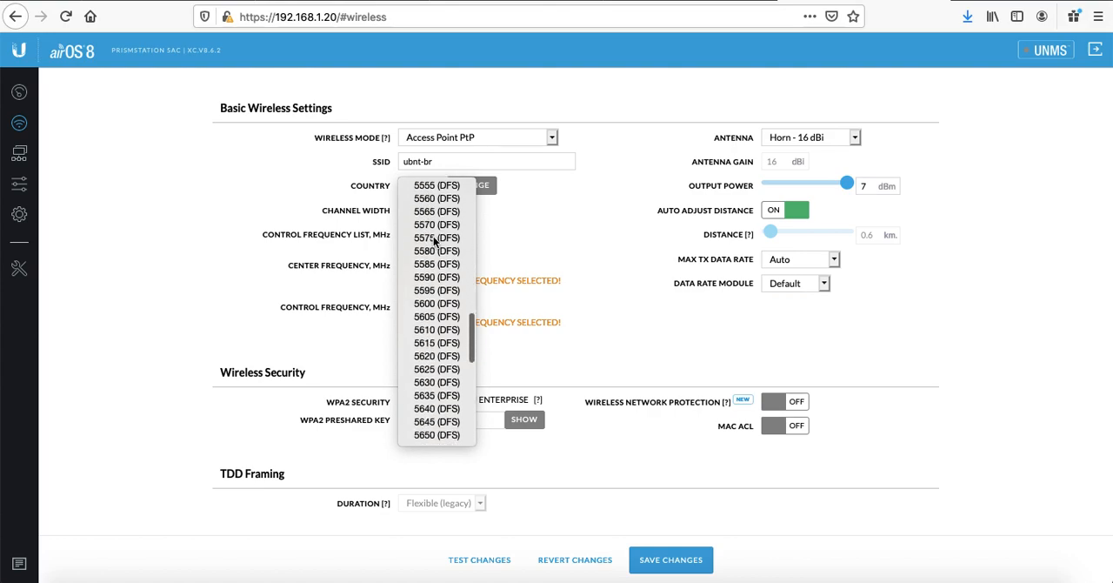
scroll(434, 241, "down", 2)
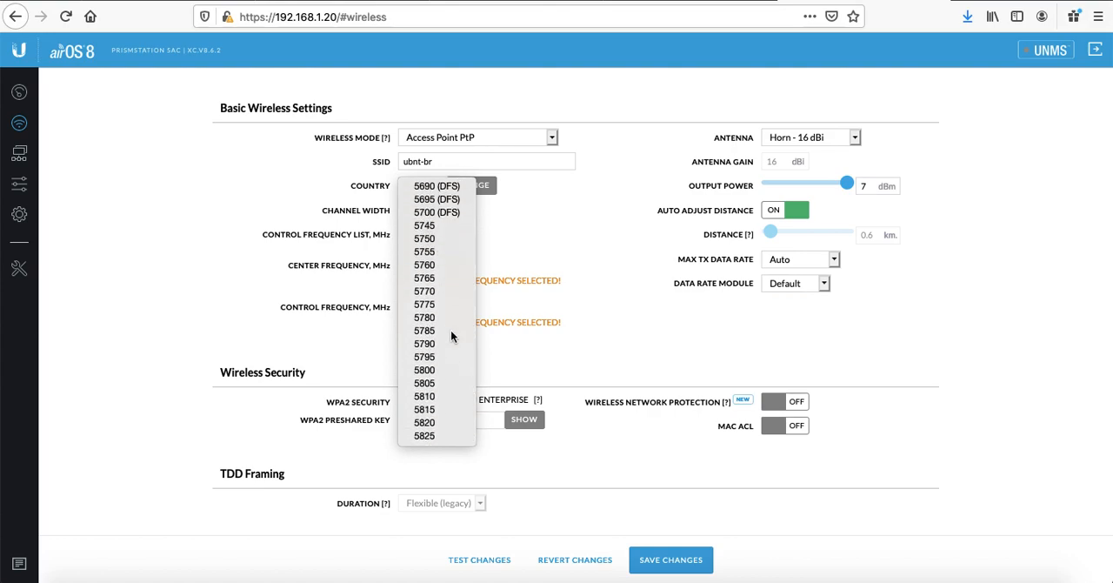
left_click(442, 370)
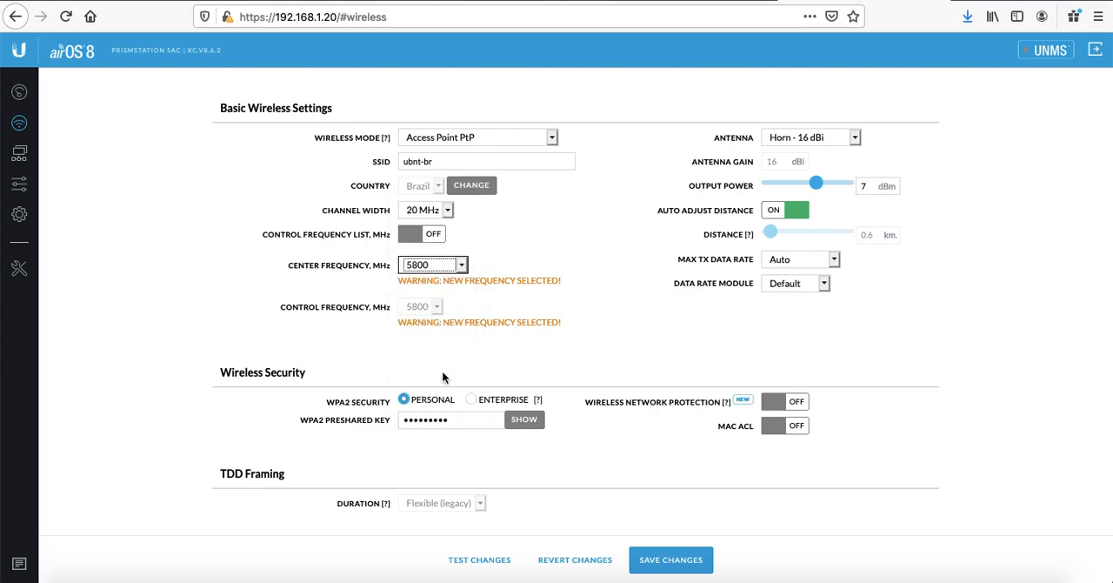
Step: Browse the center frequency list again and reselect 5800 MHz
left_click(461, 264)
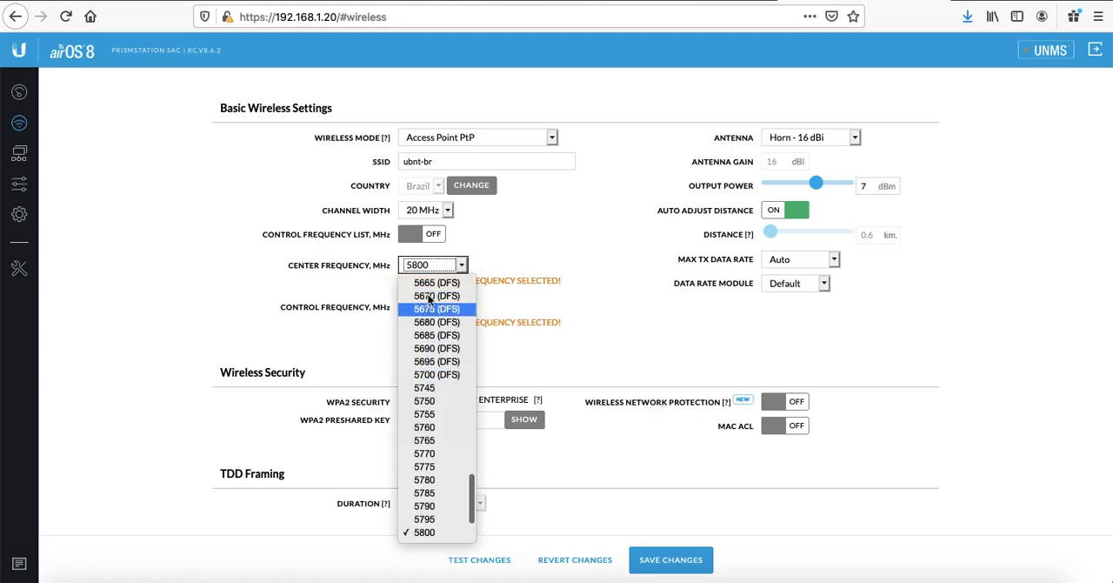
scroll(439, 287, "up", 1)
scroll(437, 287, "up", 3)
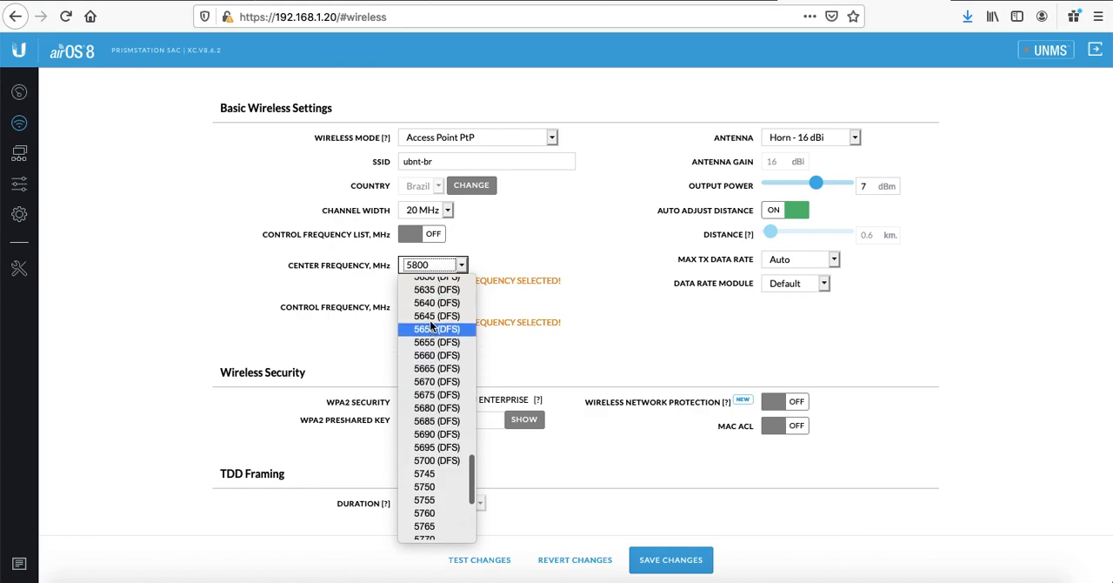
scroll(431, 325, "down", 5)
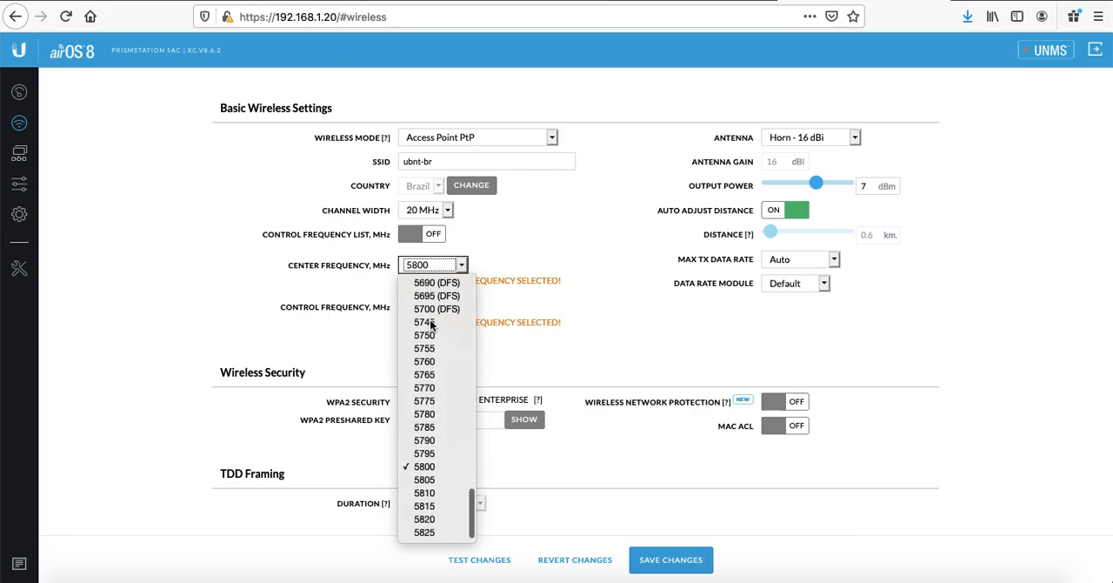
left_click(431, 466)
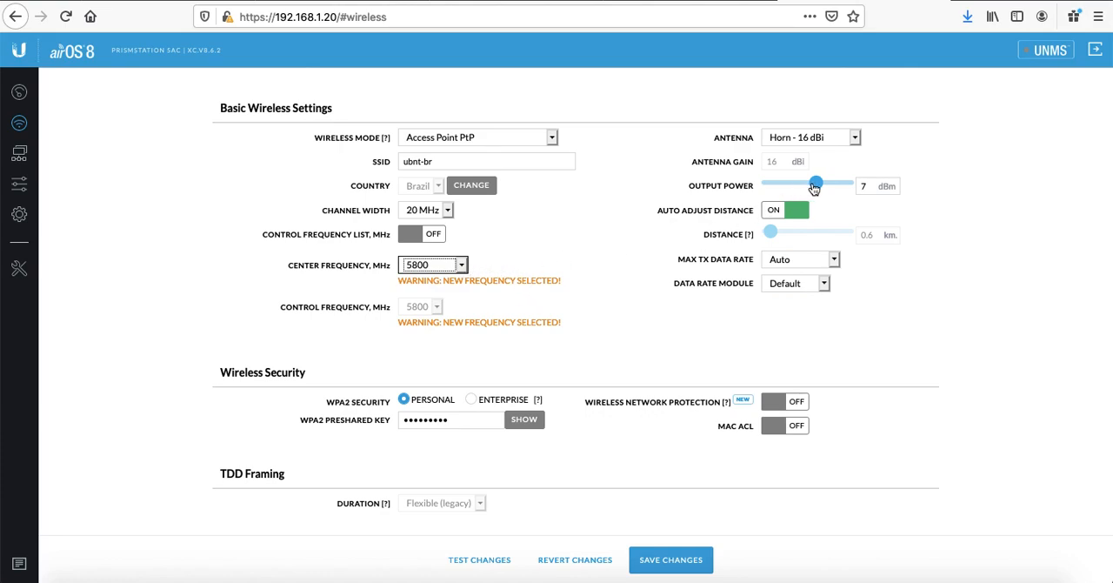
Step: Set the output power slider to -4 dBm
left_click_drag(818, 183, 863, 188)
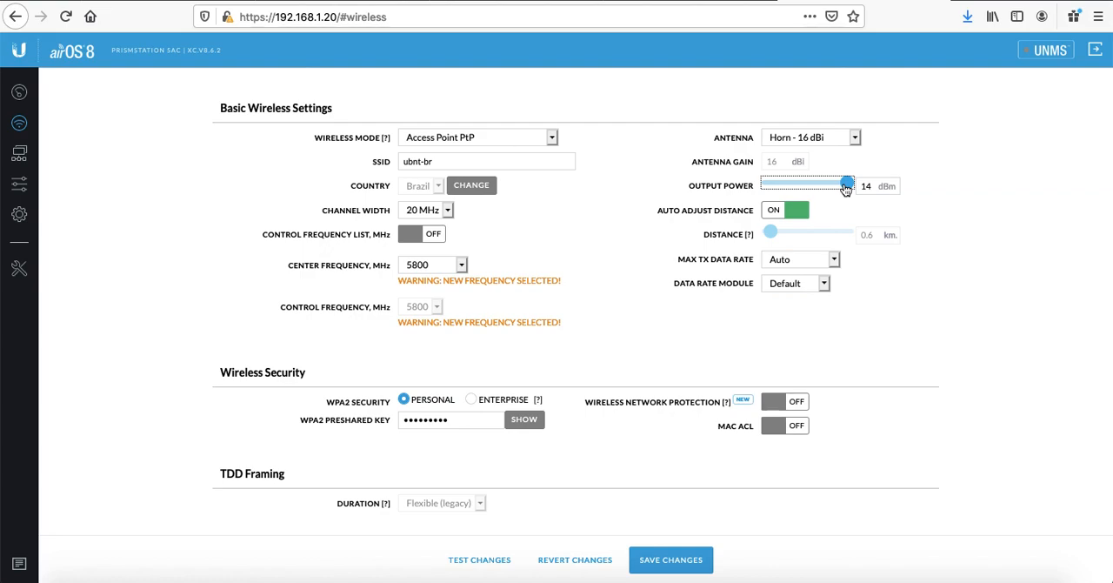
left_click_drag(845, 189, 750, 190)
scroll(899, 262, "down", 1)
scroll(898, 262, "up", 1)
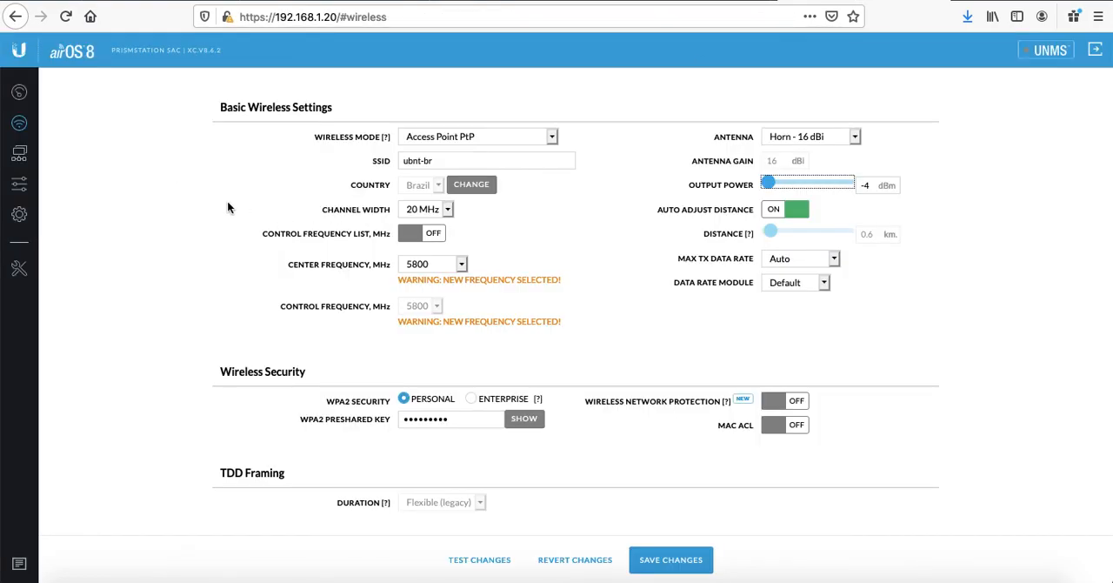
scroll(222, 192, "down", 3)
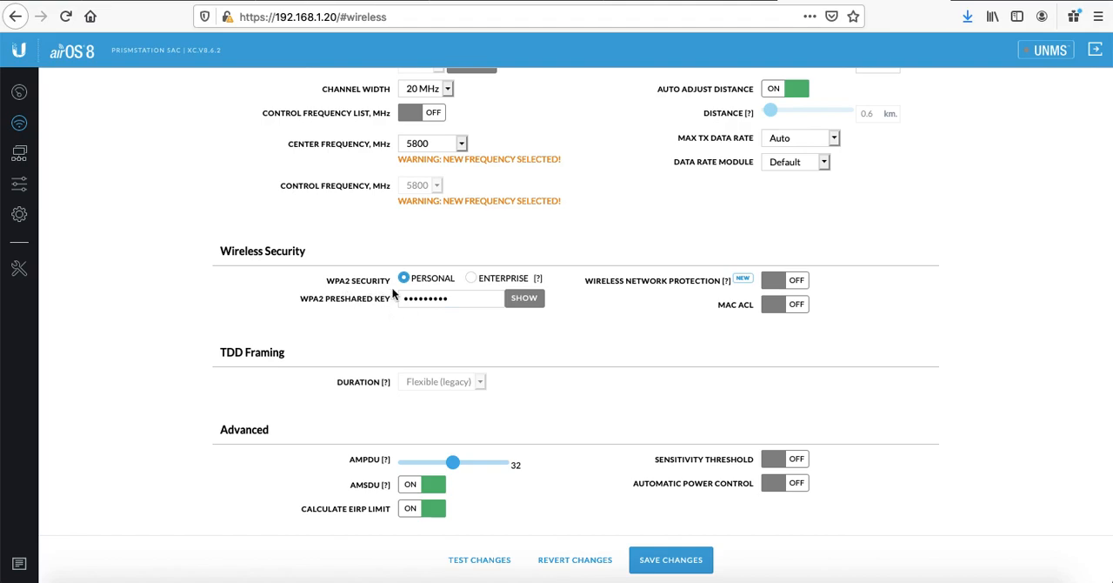
Step: Reveal the WPA2 preshared key field and replace its contents with the link's passphrase
left_click(524, 298)
left_click(470, 296)
triple_click(470, 292)
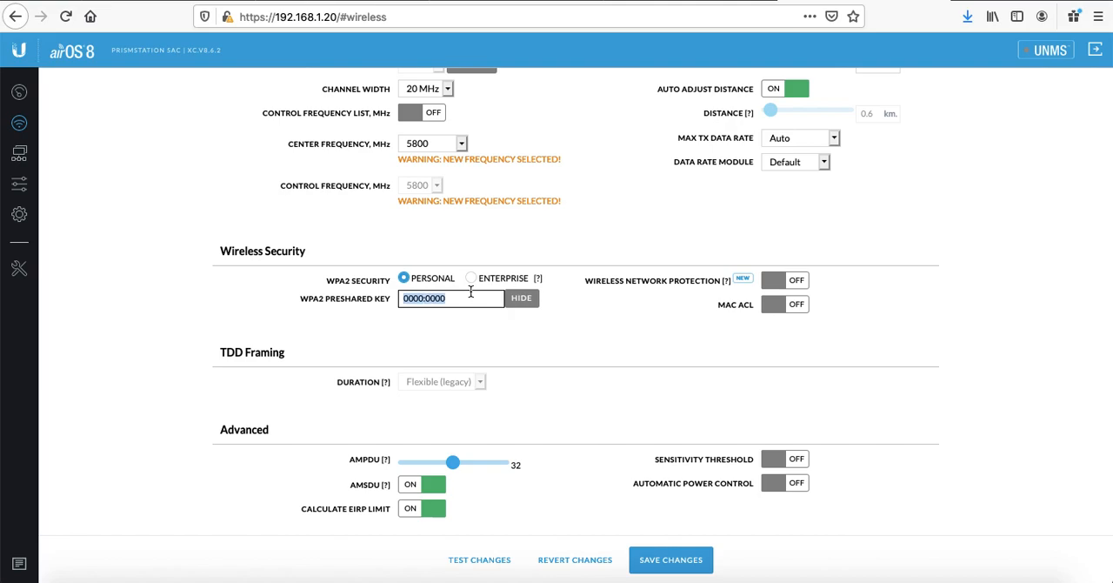
type("ubntubnt")
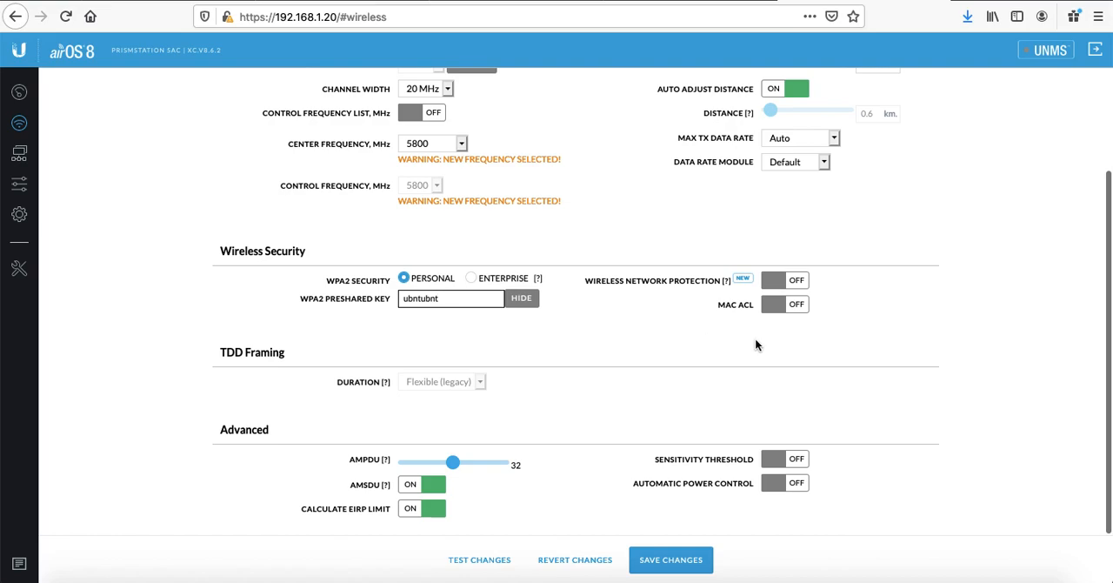
left_click(796, 308)
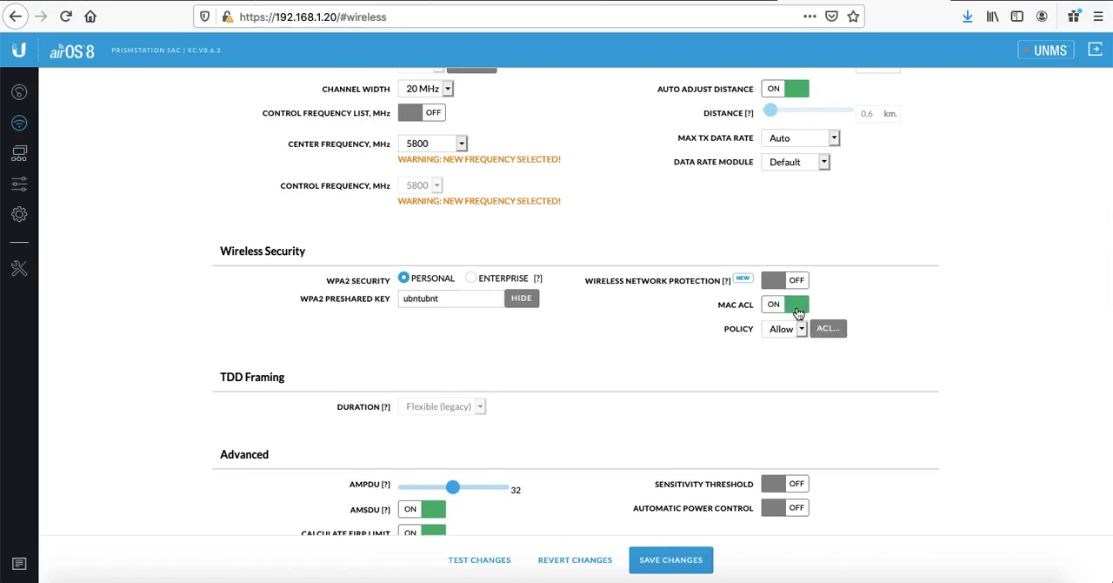
left_click(800, 338)
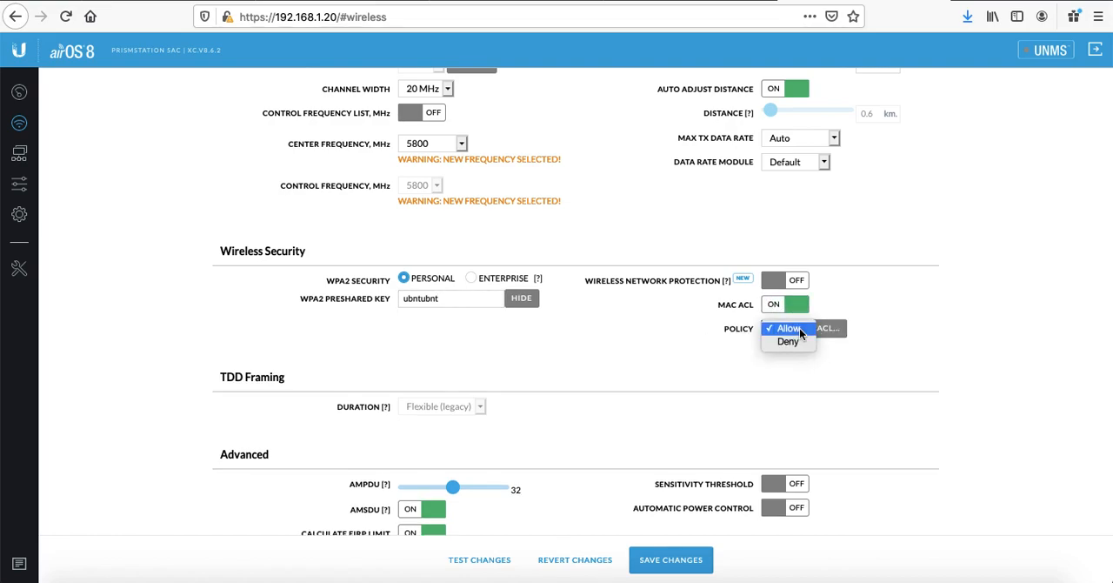
left_click(686, 361)
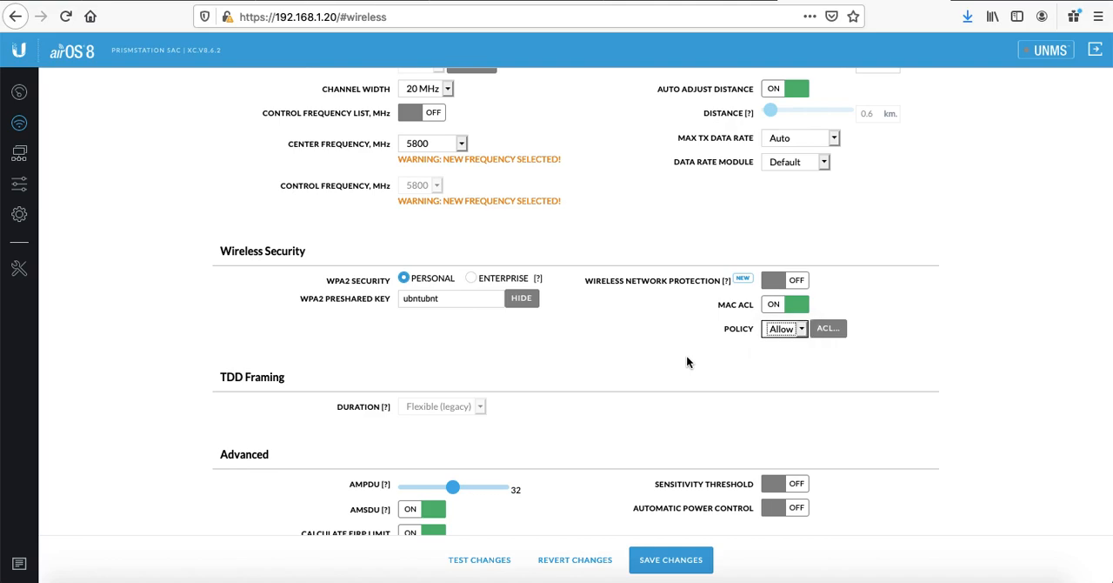
left_click(826, 332)
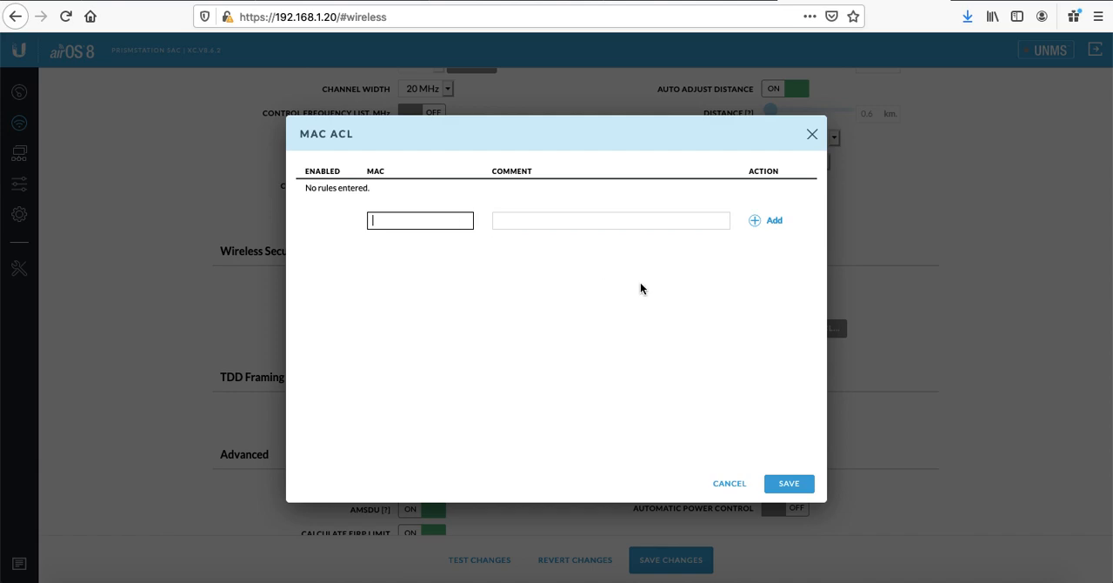
left_click(735, 484)
left_click(800, 330)
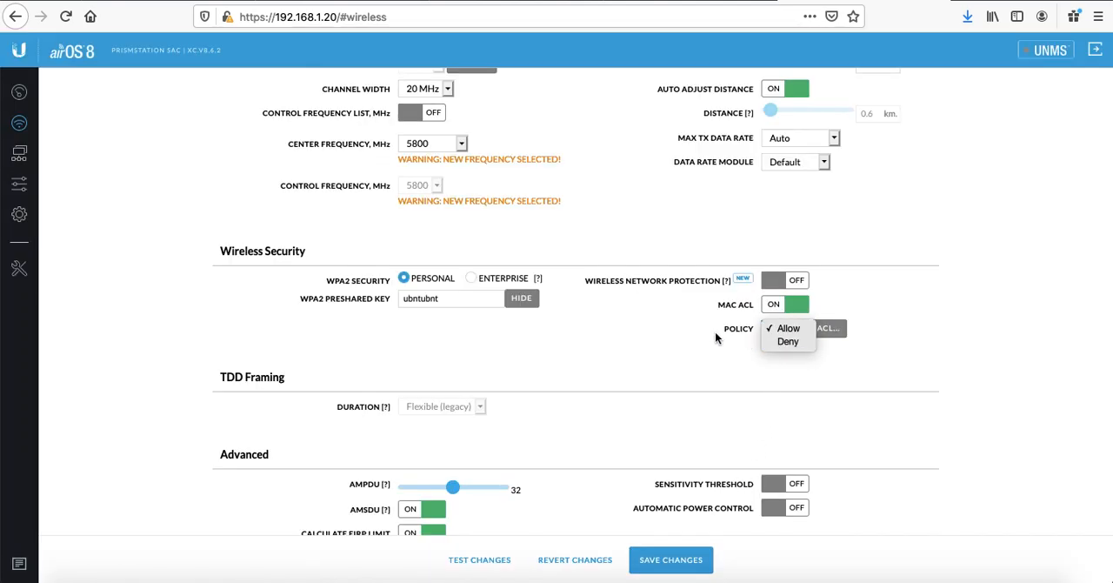
key("Escape")
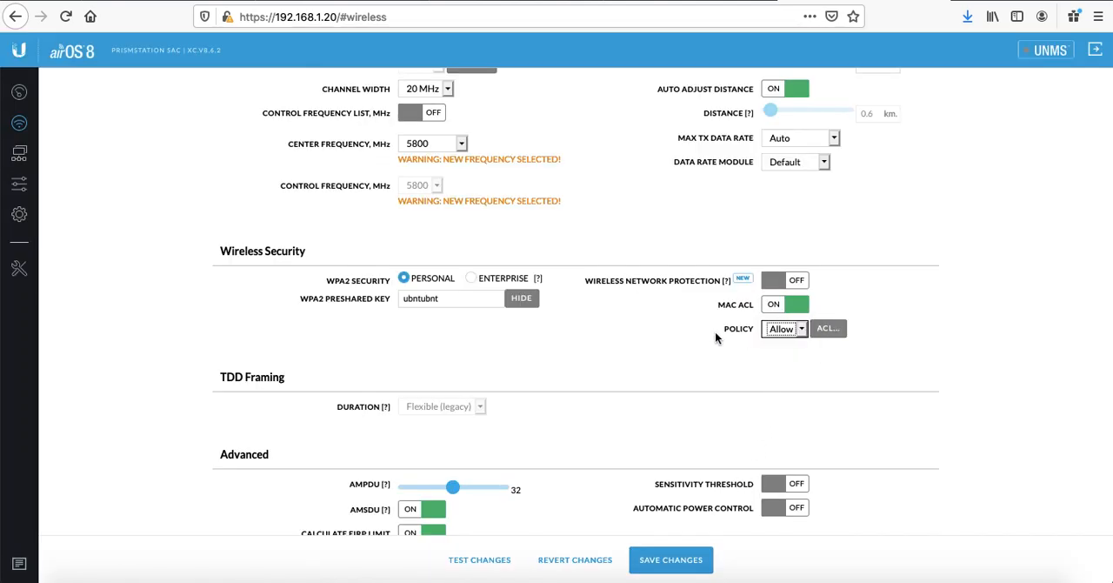
left_click(828, 329)
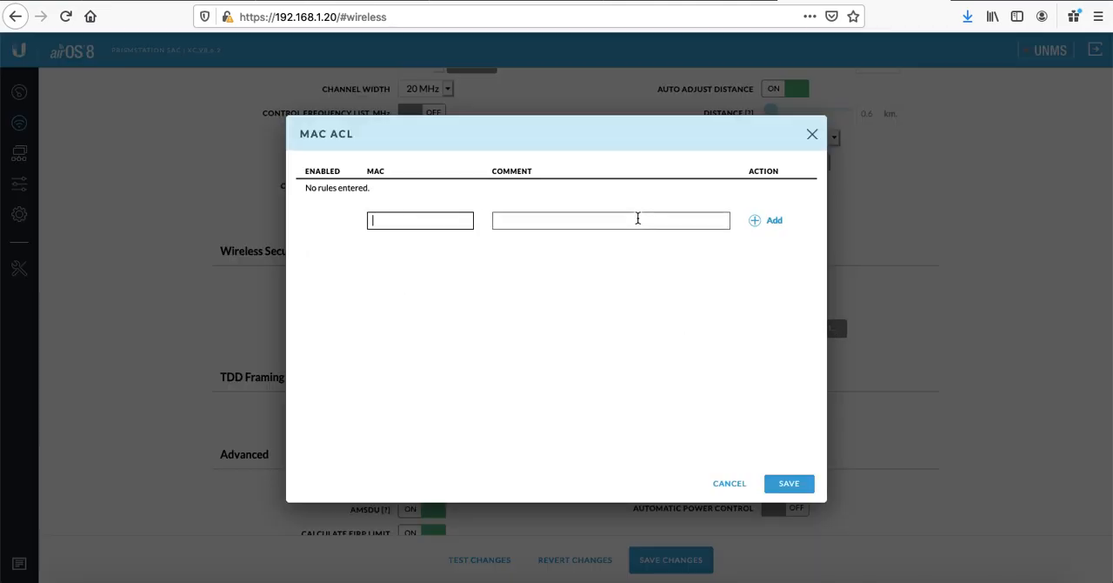
left_click(813, 136)
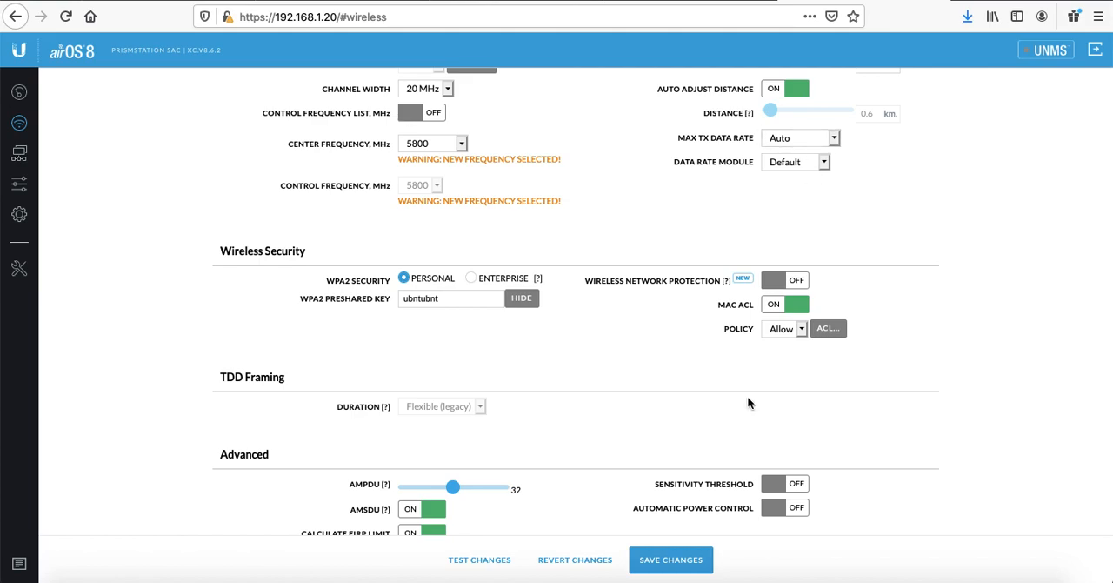
left_click(824, 330)
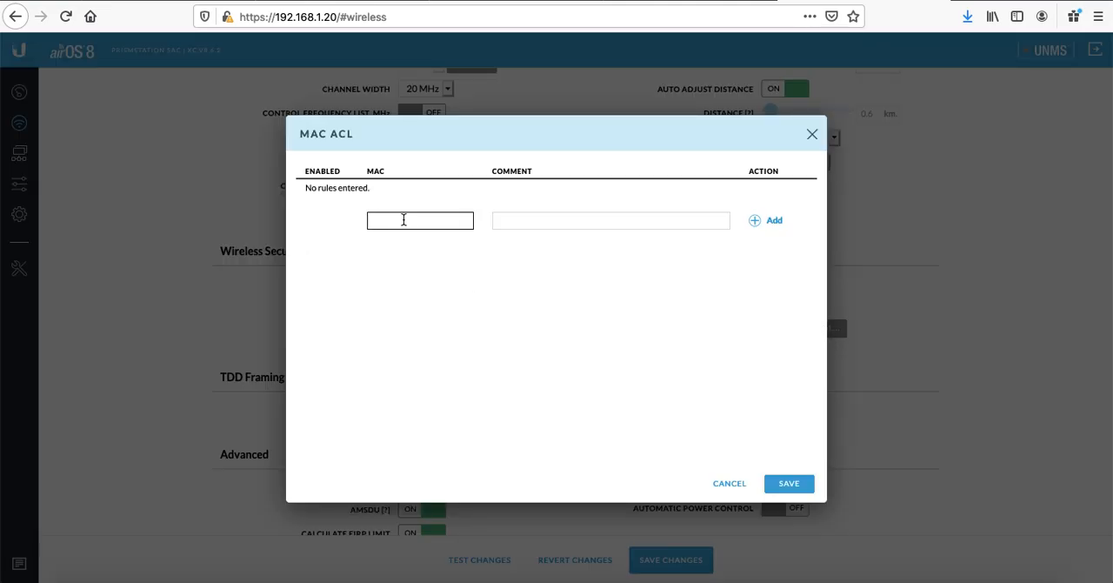
left_click(813, 136)
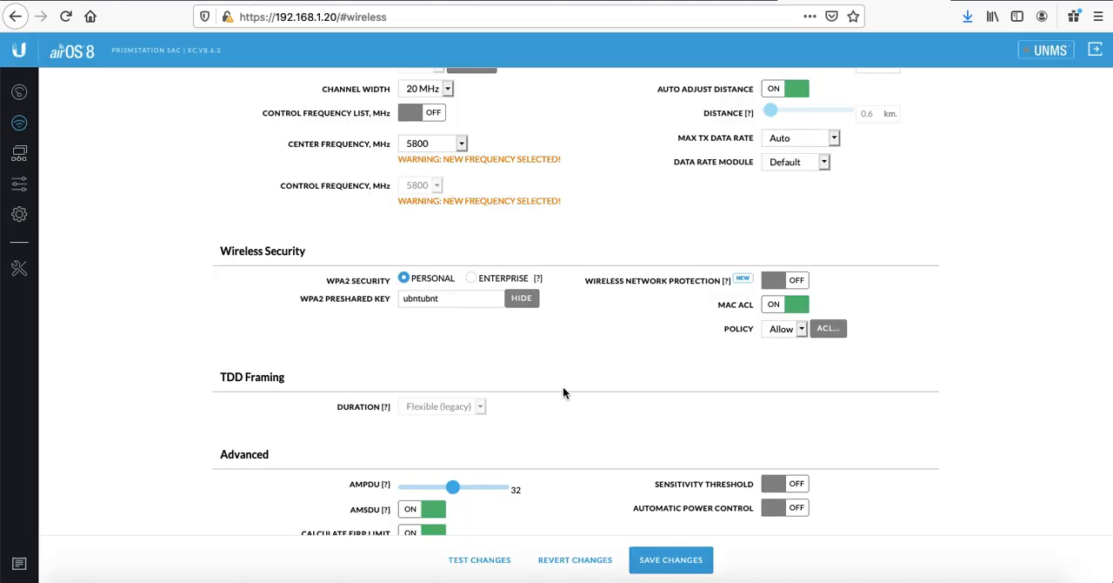
scroll(609, 352, "down", 1)
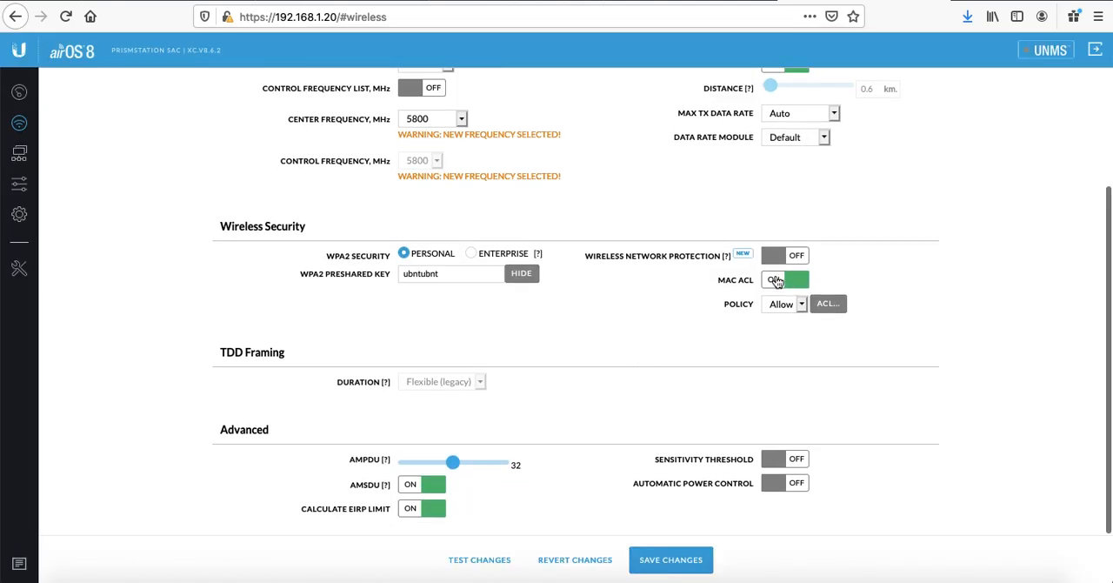
left_click(777, 279)
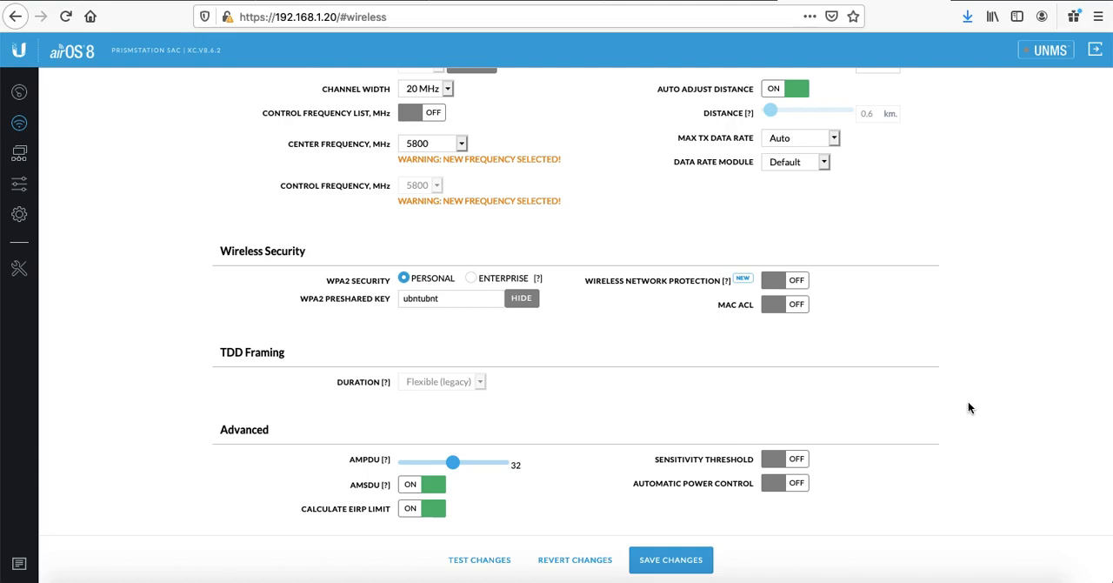
Step: Save the wireless settings and choose to disable the management radio when asked
scroll(970, 407, "up", 3)
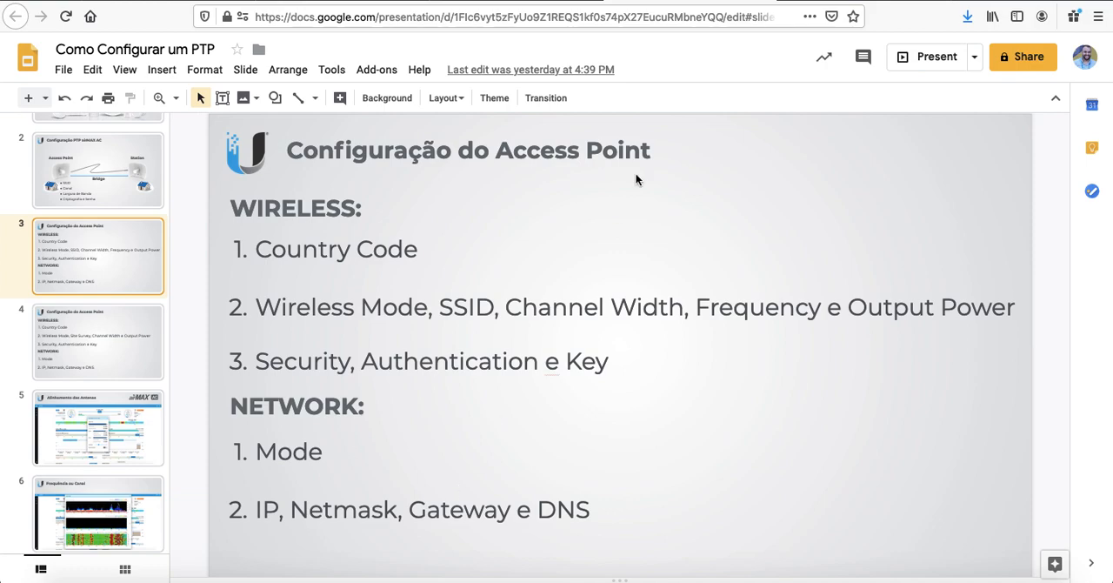
left_click(108, 187)
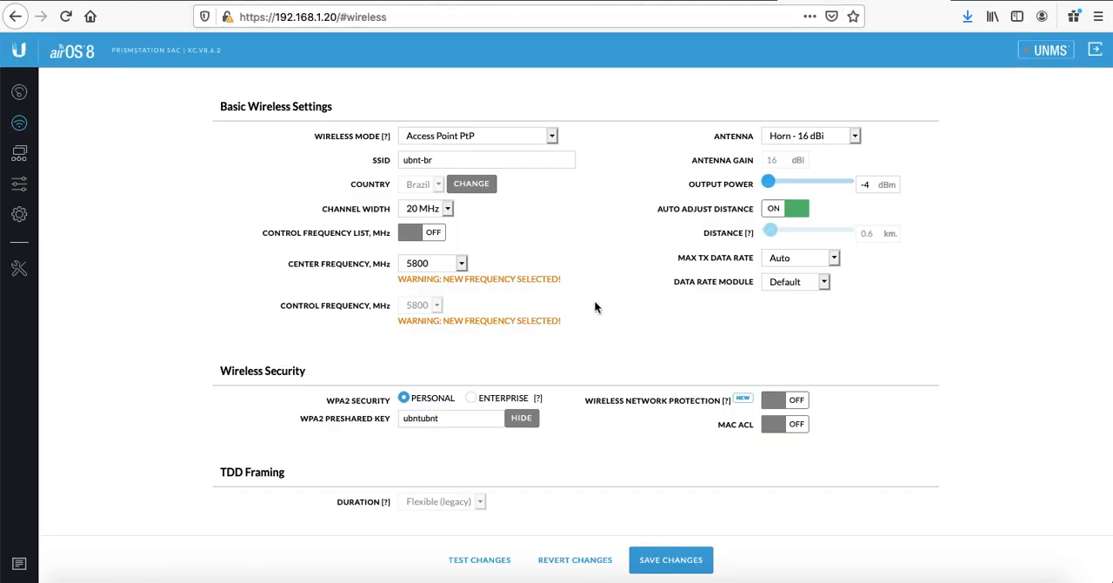
scroll(512, 403, "down", 1)
left_click(672, 560)
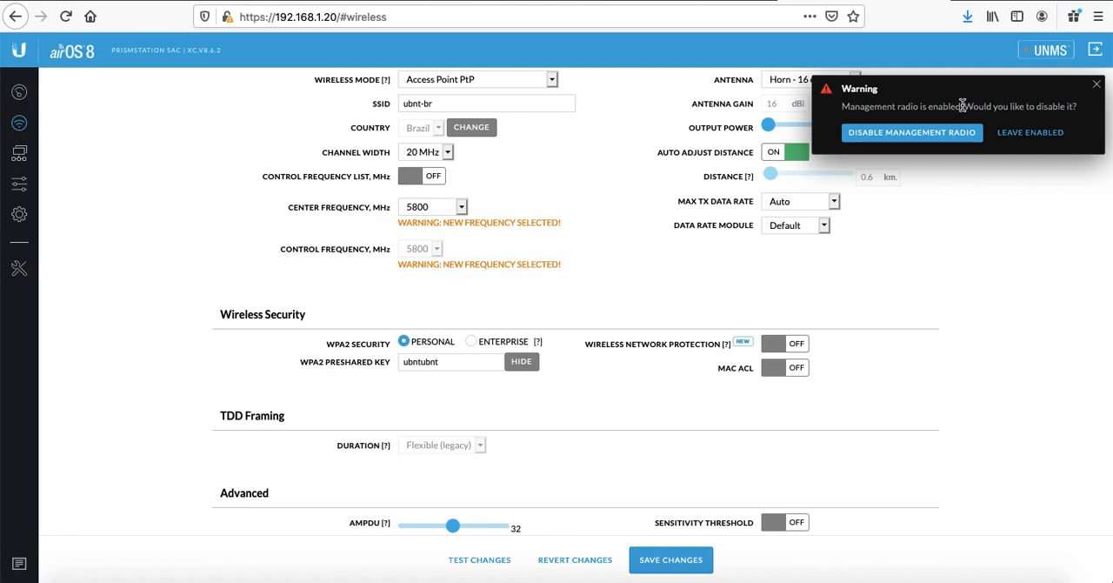
left_click(905, 138)
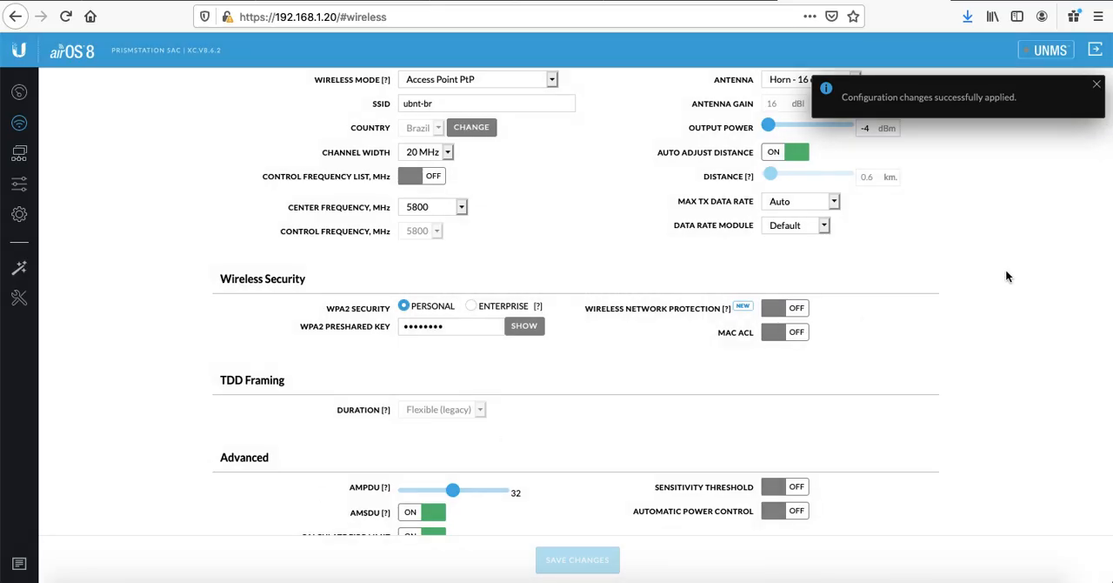
scroll(999, 296, "down", 1)
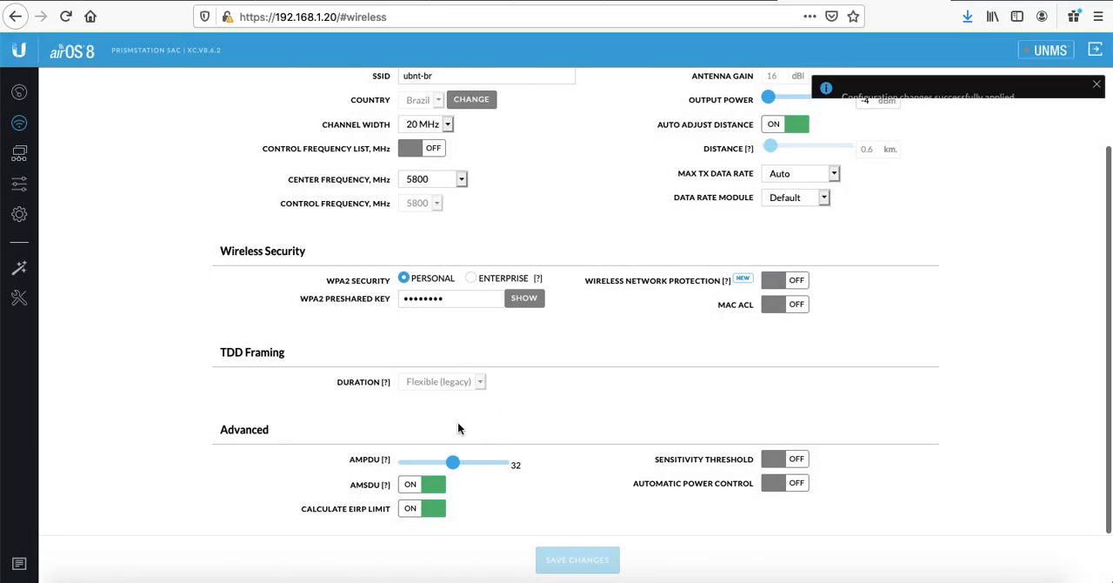
scroll(594, 331, "up", 2)
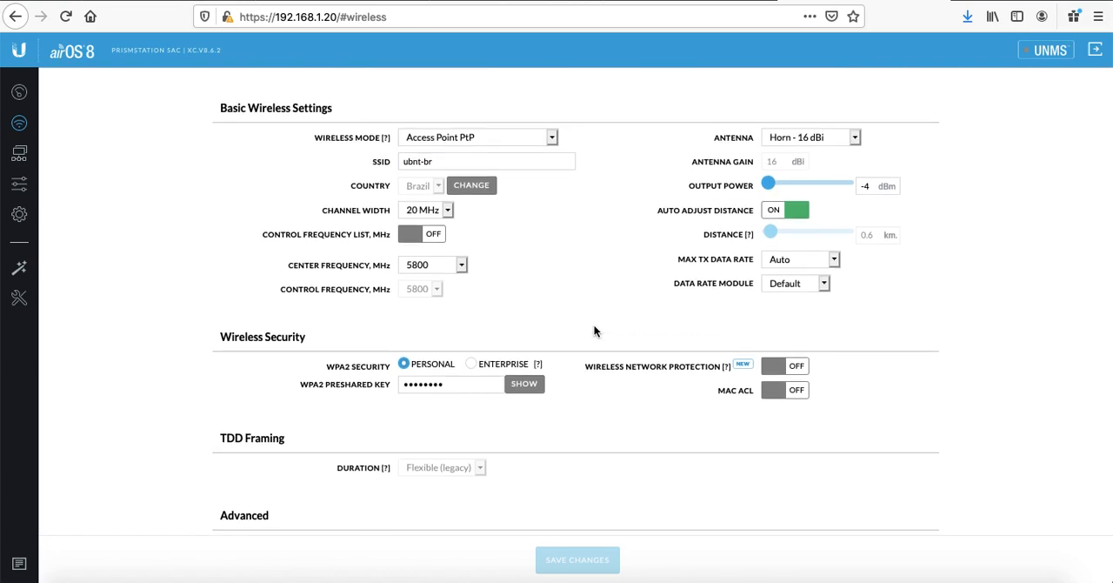
scroll(594, 330, "down", 2)
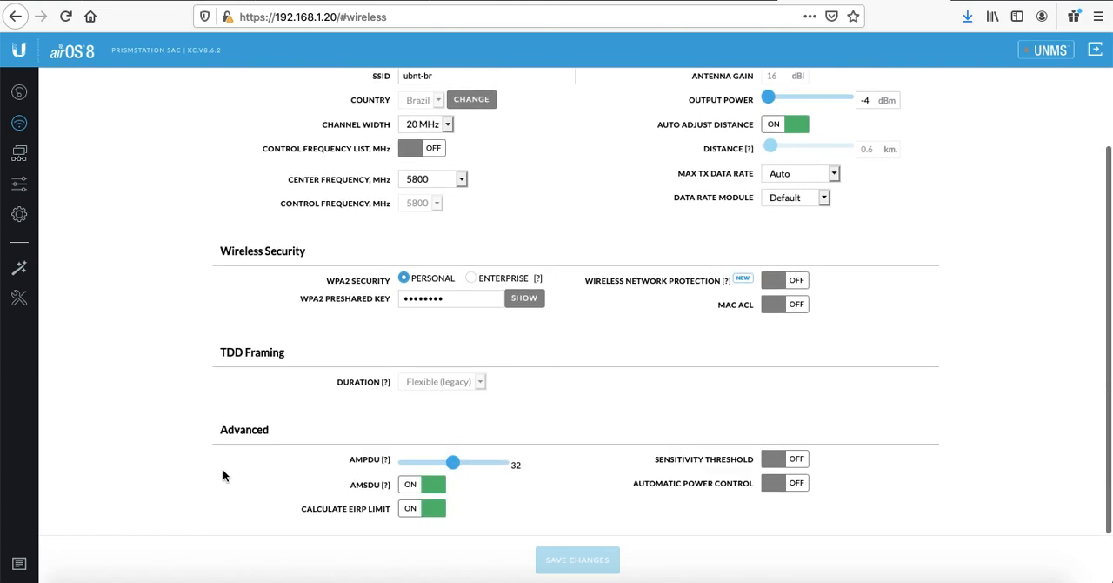
scroll(993, 319, "up", 2)
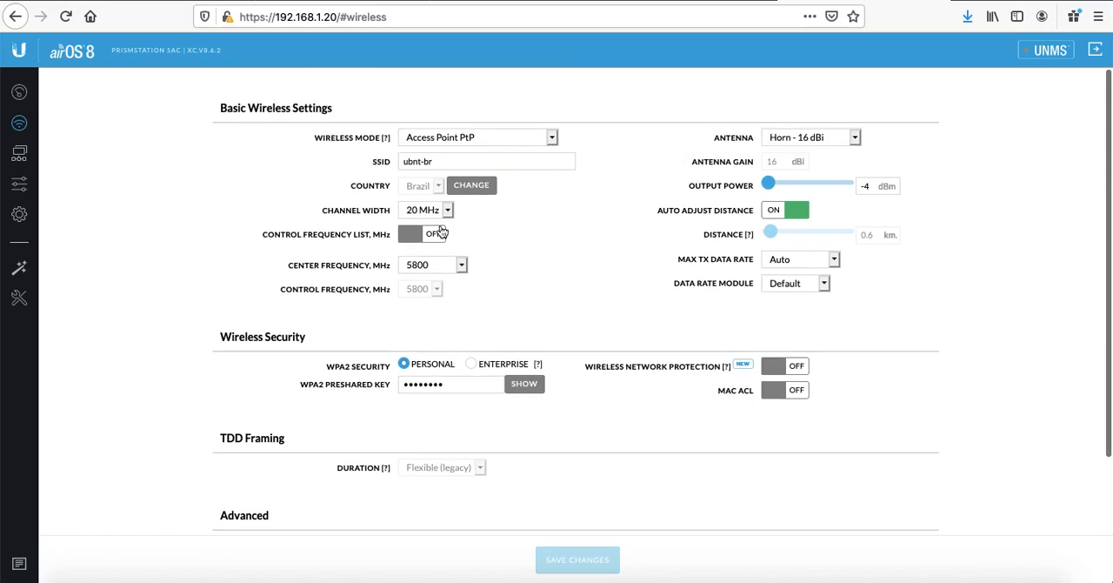
left_click(717, 0)
left_click(857, 0)
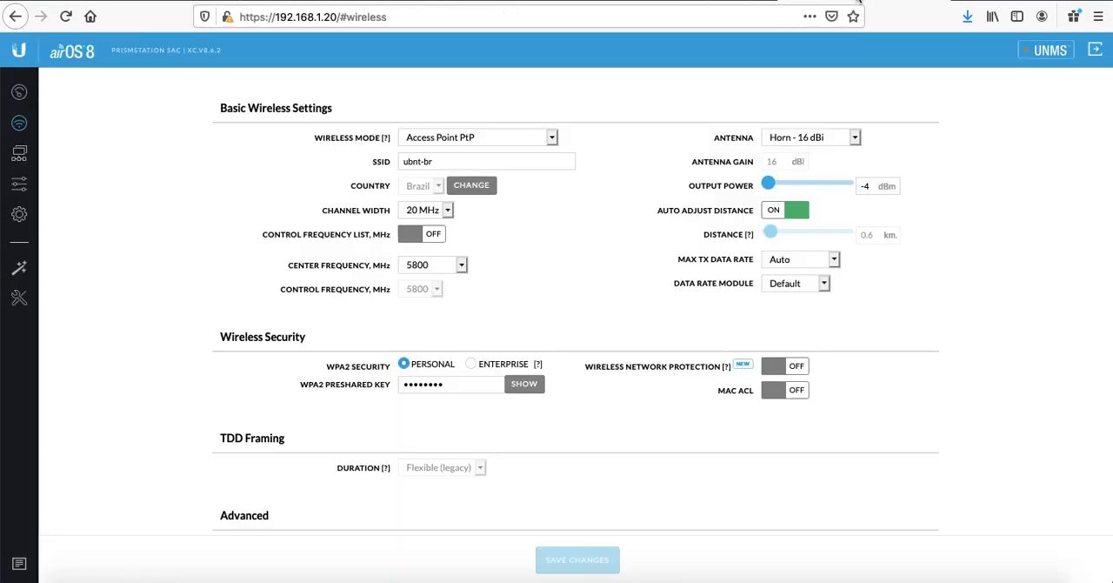
Step: Open the network settings and examine the Advanced configuration mode before returning to Simple mode
left_click(19, 157)
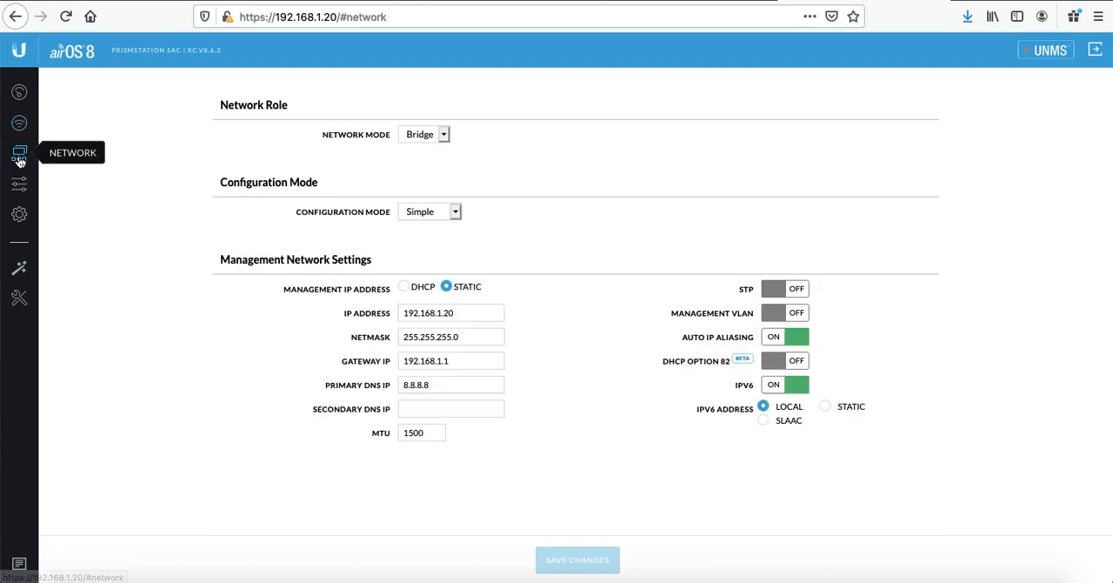
left_click(446, 218)
left_click(435, 224)
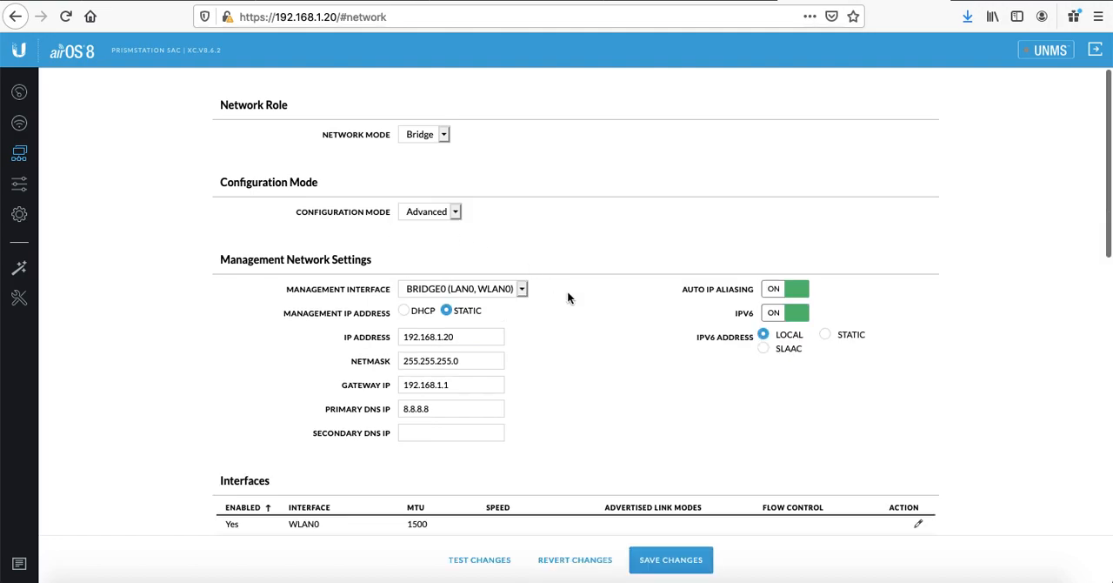
scroll(568, 297, "down", 5)
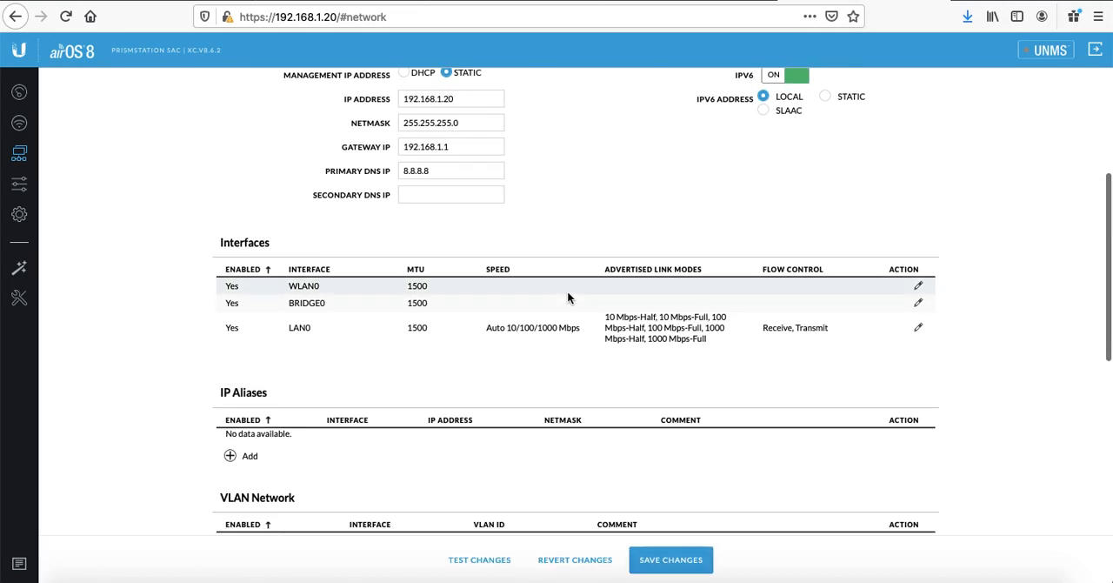
scroll(567, 297, "down", 2)
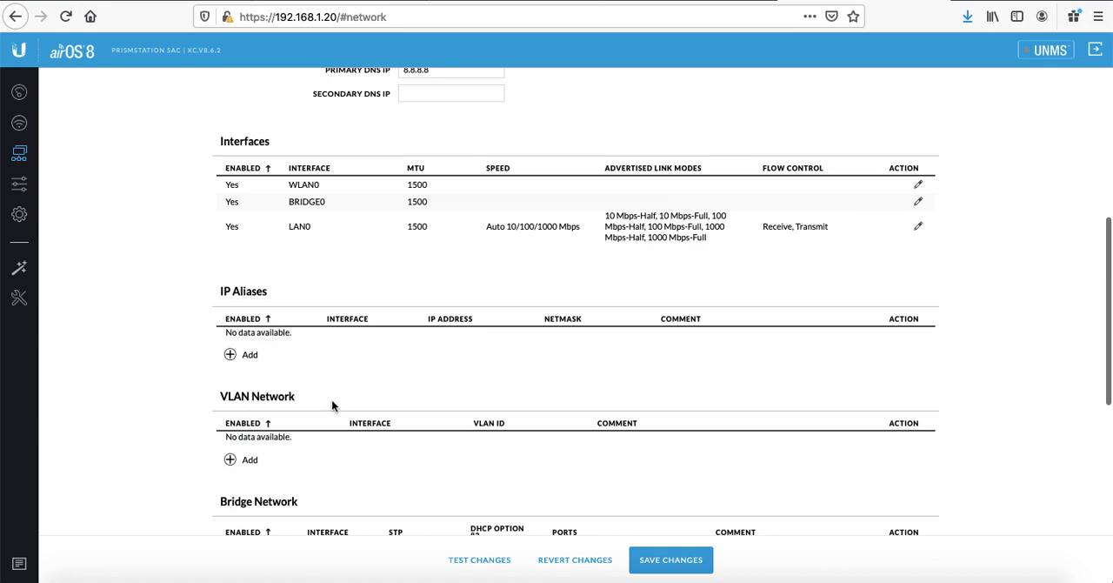
scroll(439, 408, "up", 4)
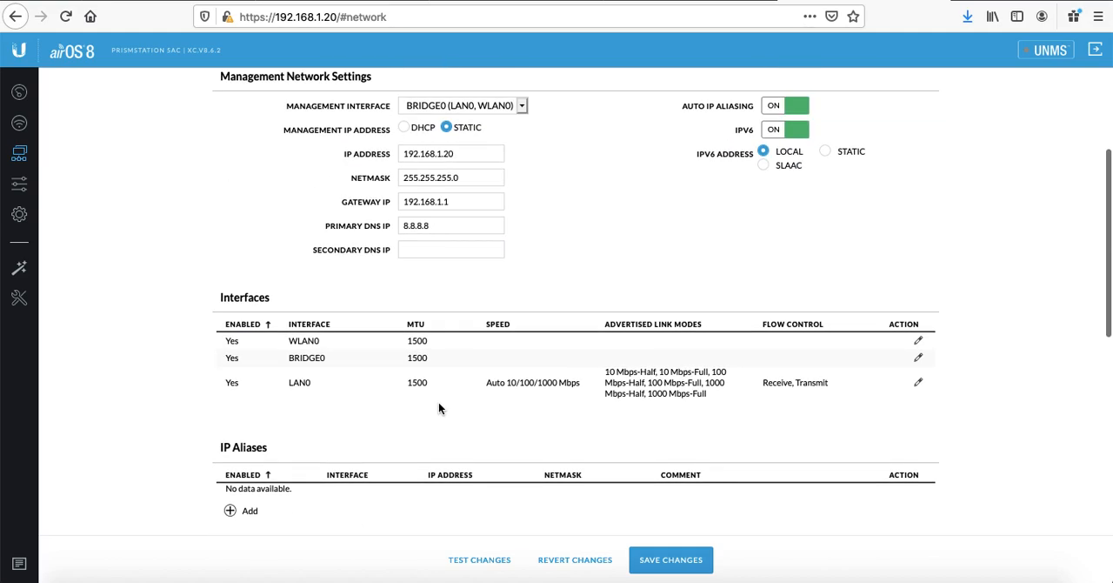
scroll(439, 408, "down", 4)
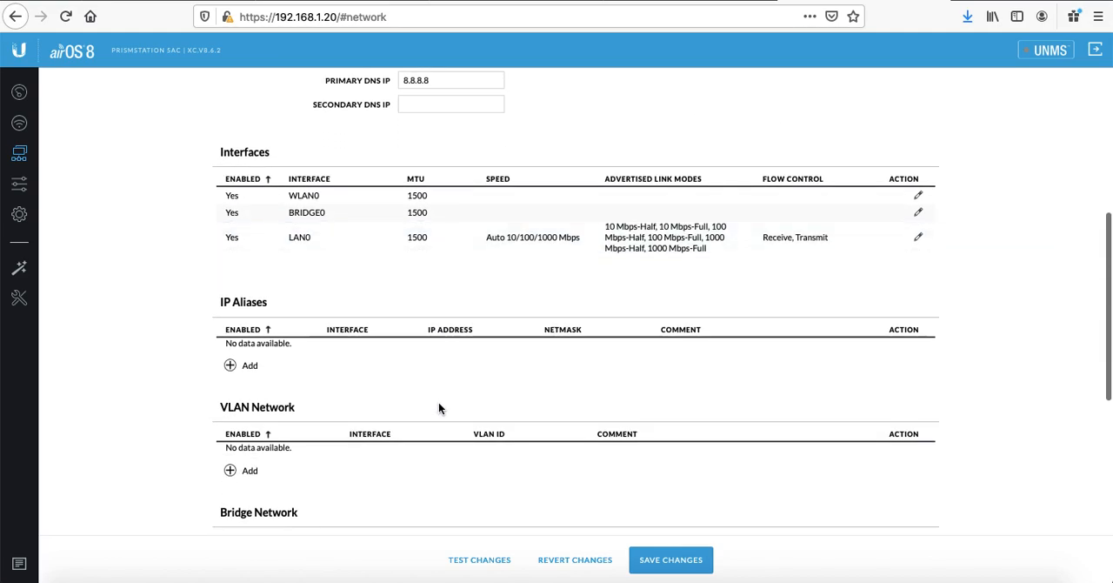
scroll(439, 408, "up", 1)
scroll(439, 408, "up", 2)
scroll(440, 407, "up", 2)
scroll(439, 408, "up", 1)
left_click(435, 167)
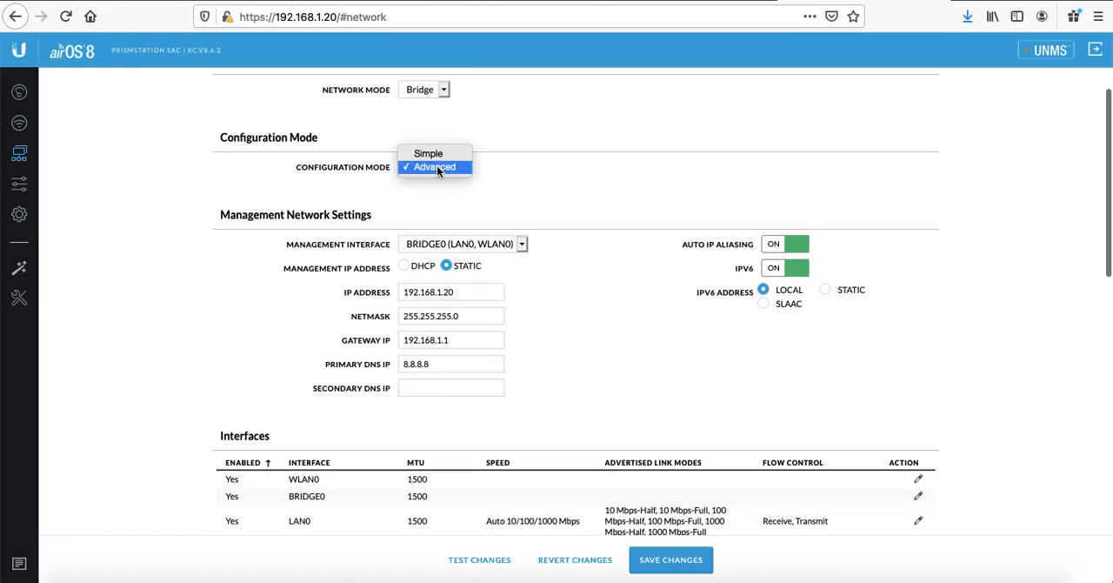
left_click(430, 154)
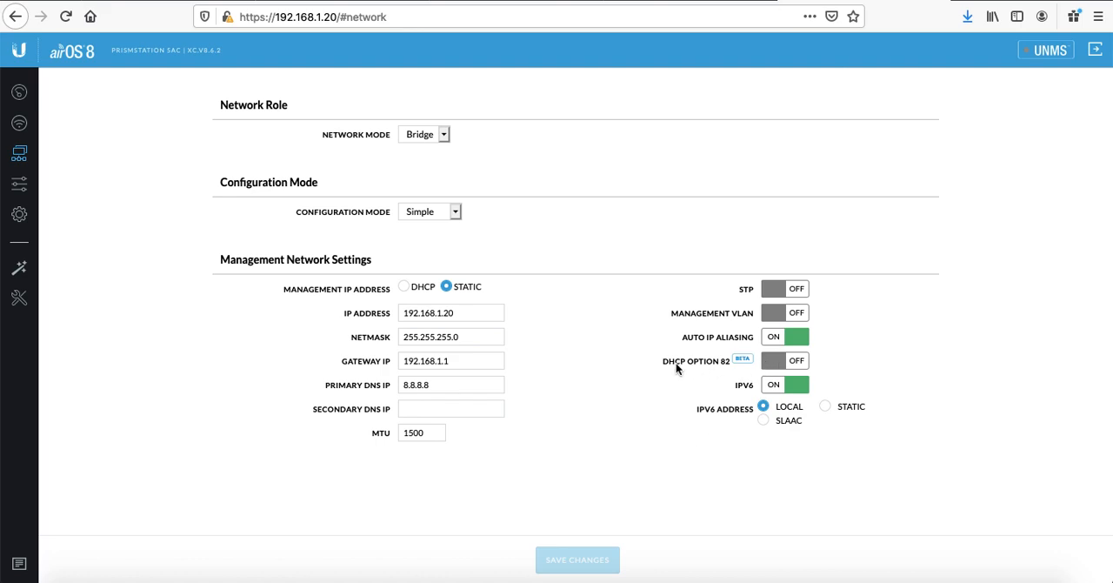
left_click(798, 318)
left_click(771, 316)
left_click(468, 313)
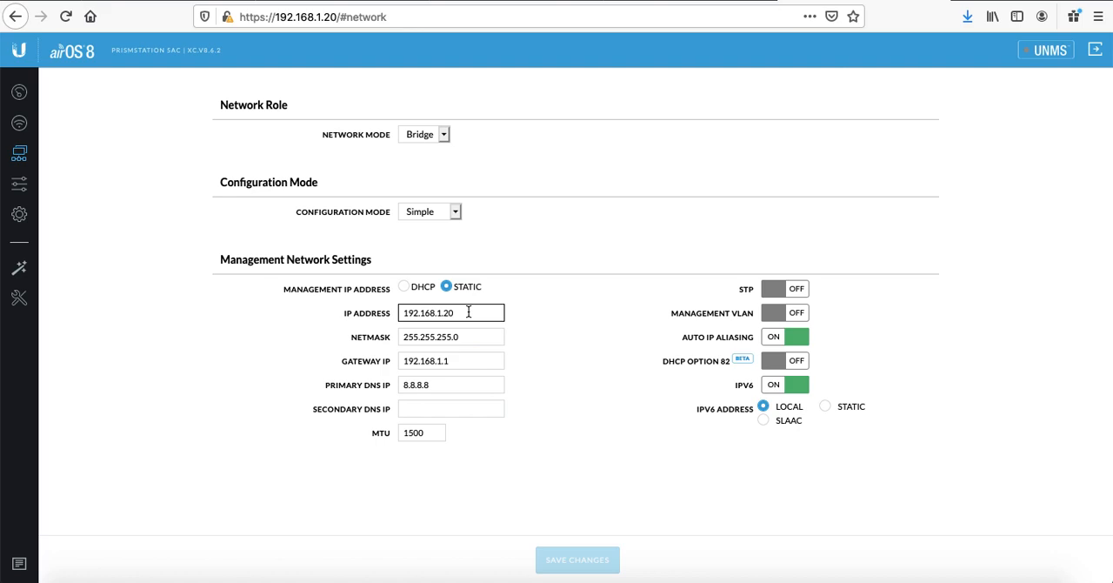
left_click(549, 374)
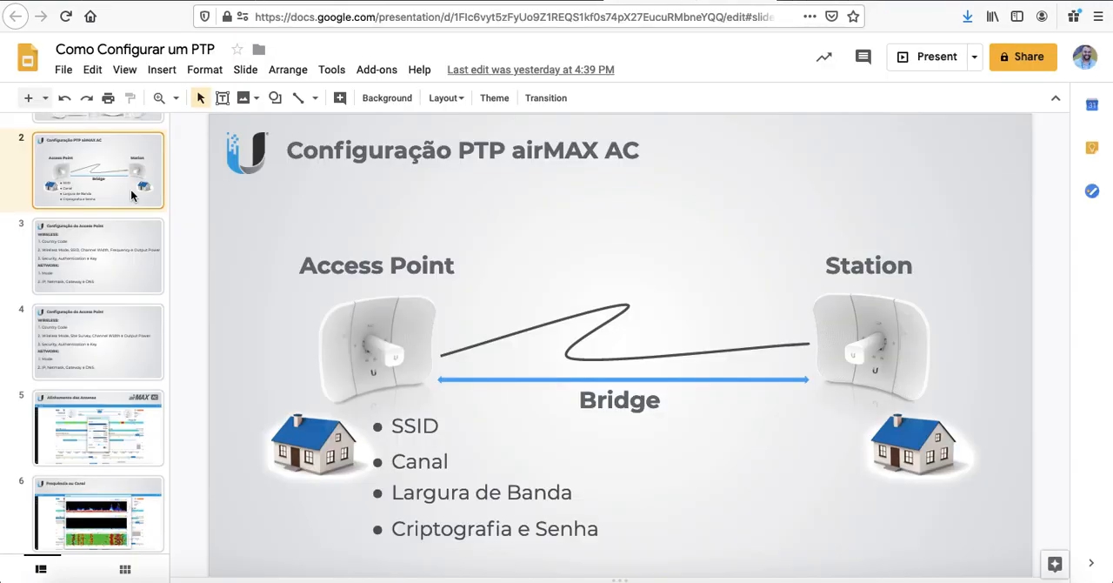
Step: Switch to the Como Configurar um PTP presentation and advance from slide 3 to slide 4
left_click(100, 258)
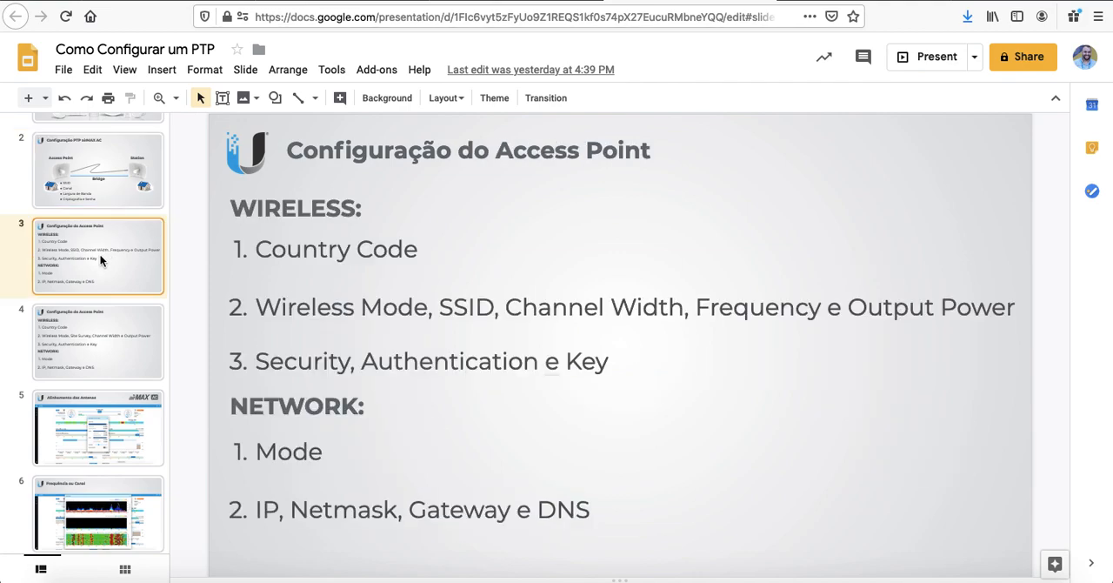
key("Down")
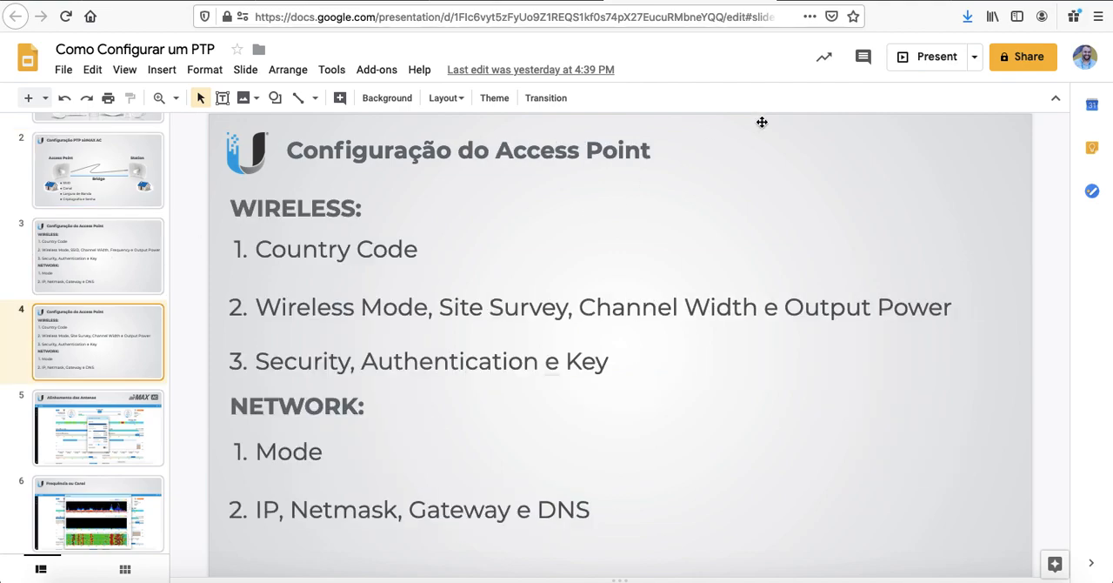
Step: Compare slides 3 and 4, then retitle slide 4's heading as Configuração do Cliente (Station)
left_click(125, 279)
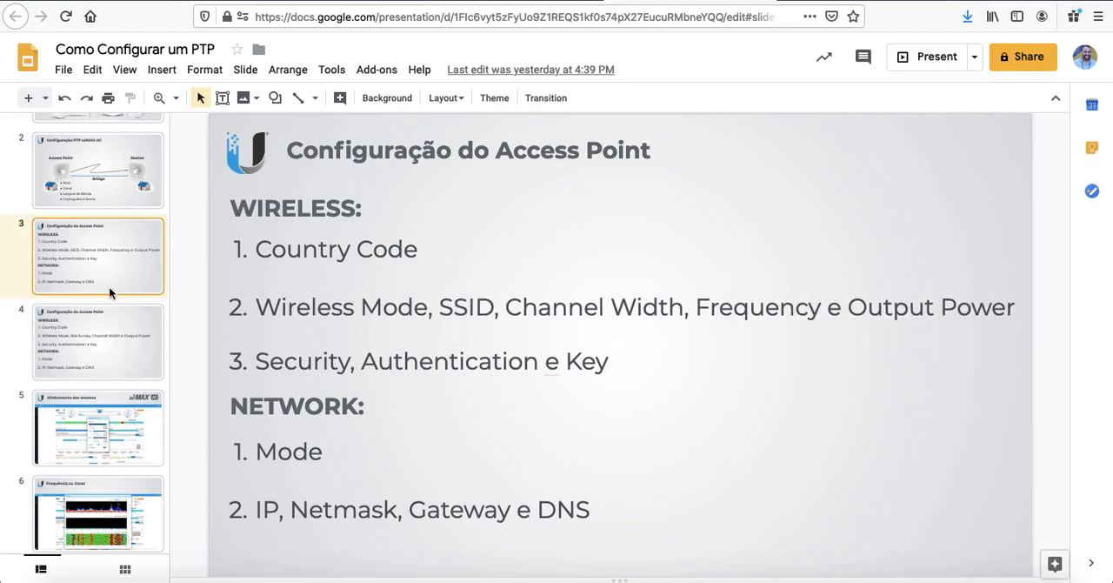
left_click(98, 331)
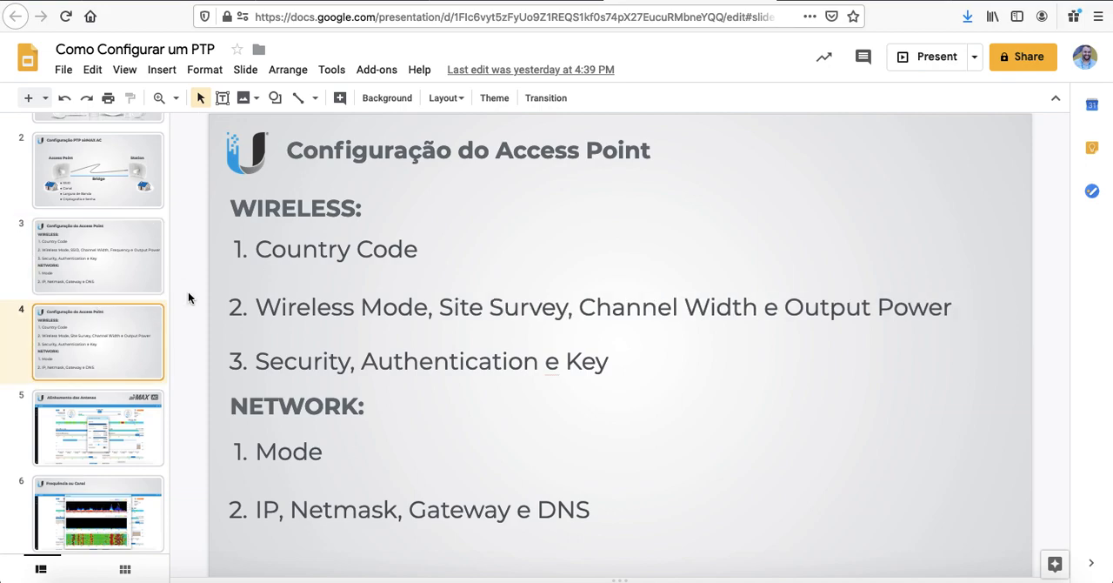
left_click(502, 153)
left_click_drag(502, 153, 650, 158)
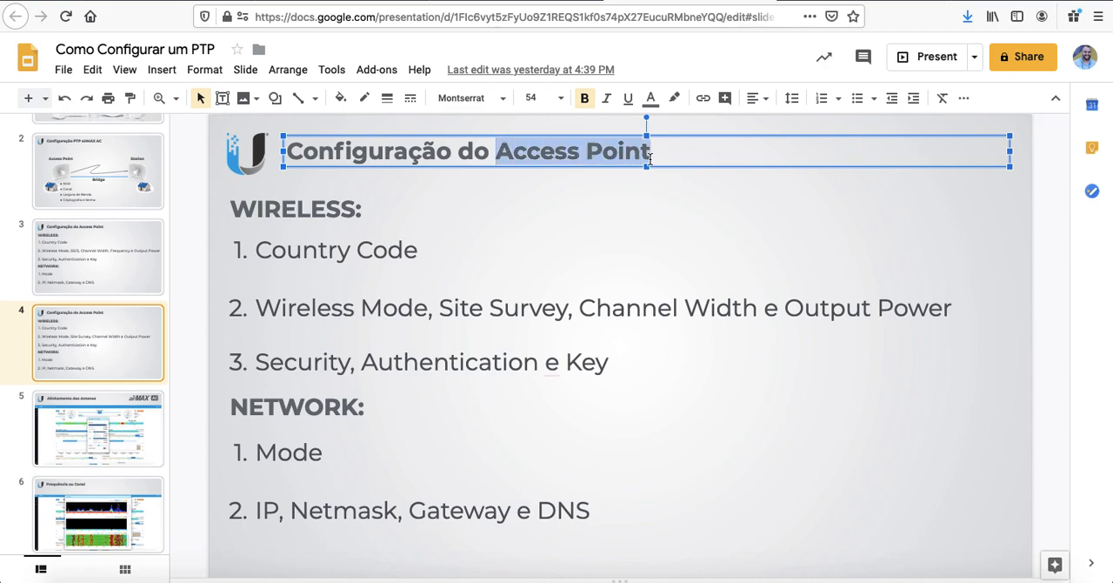
type("Cliente (s")
key("BackSpace")
type("S")
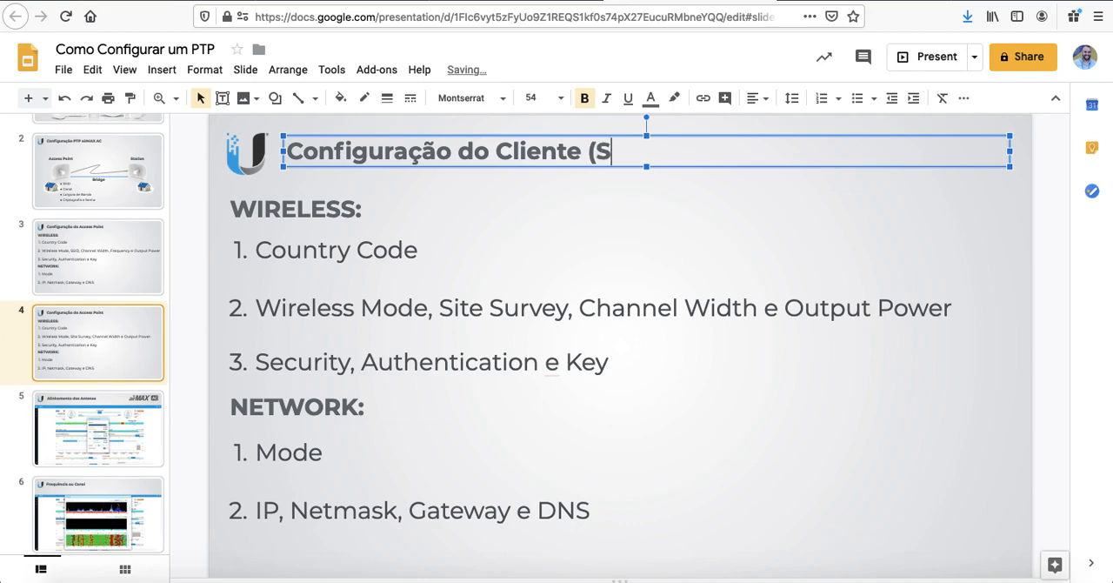
type("tation)")
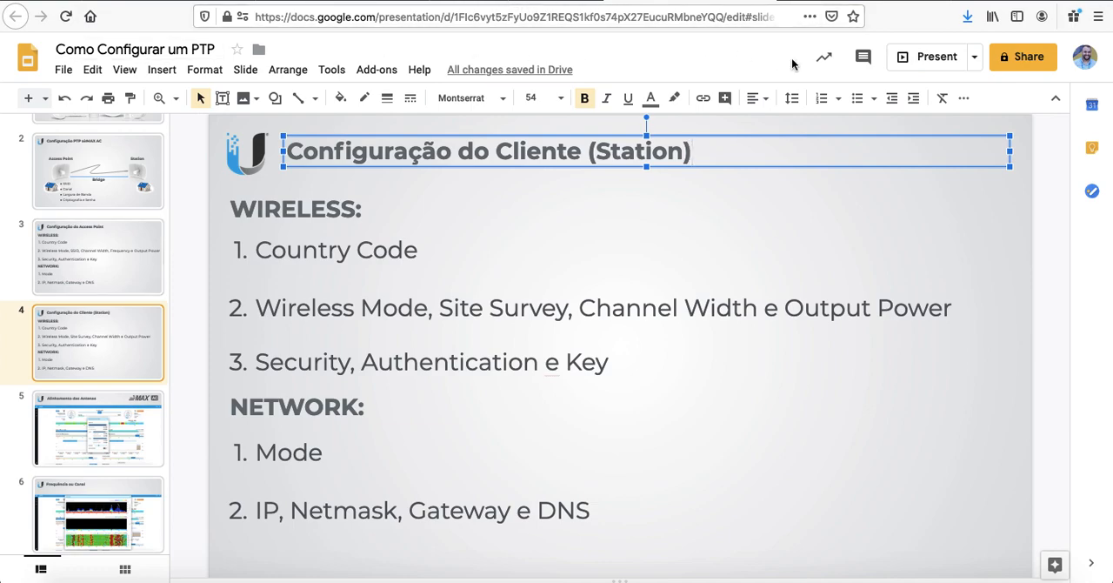
left_click(861, 1)
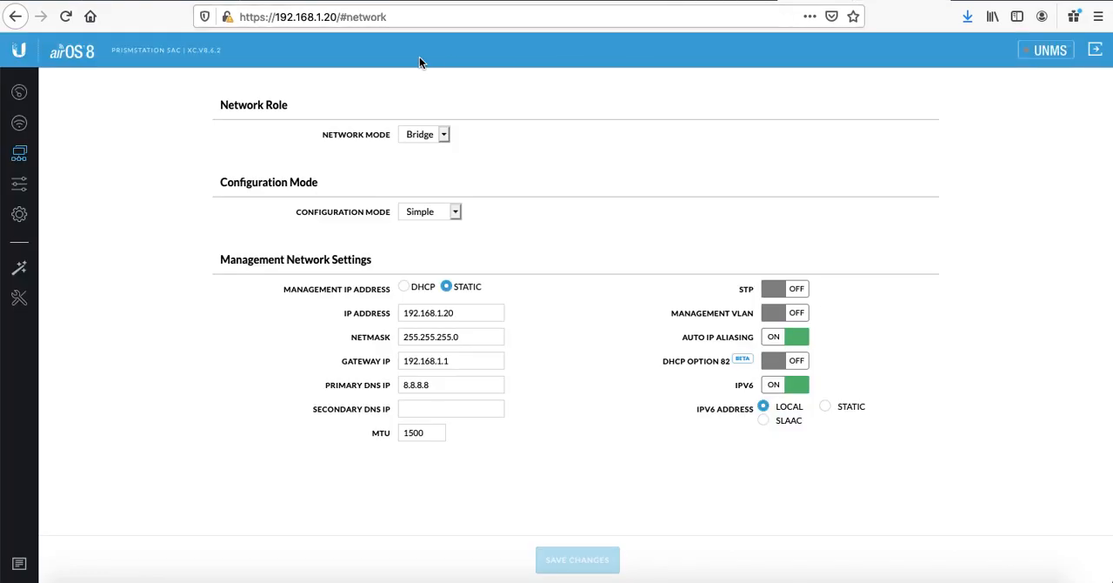
left_click(337, 17)
left_click_drag(337, 17, 550, 24)
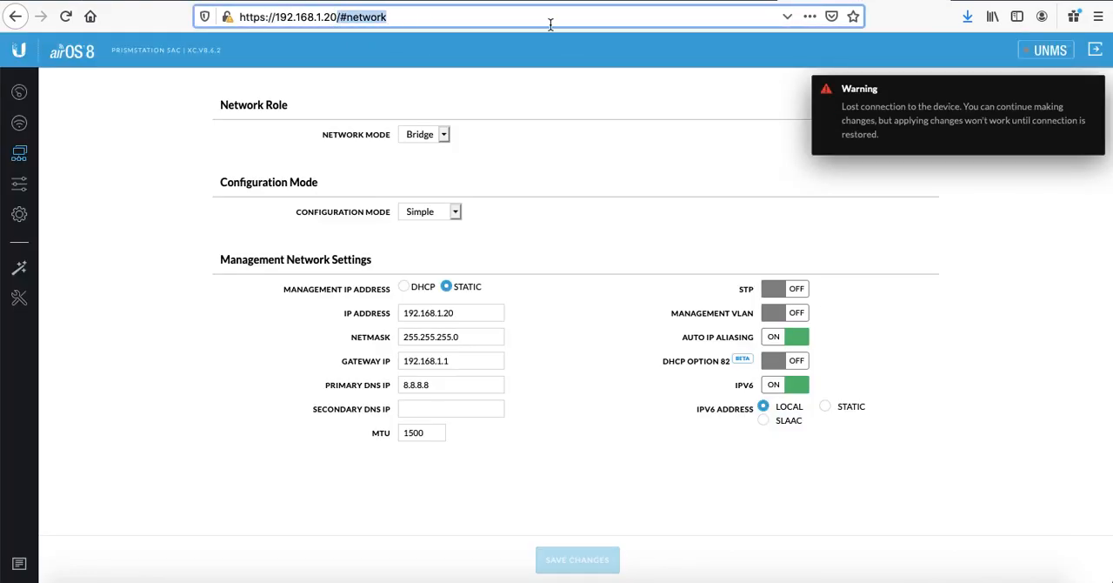
key("BackSpace")
key("Return")
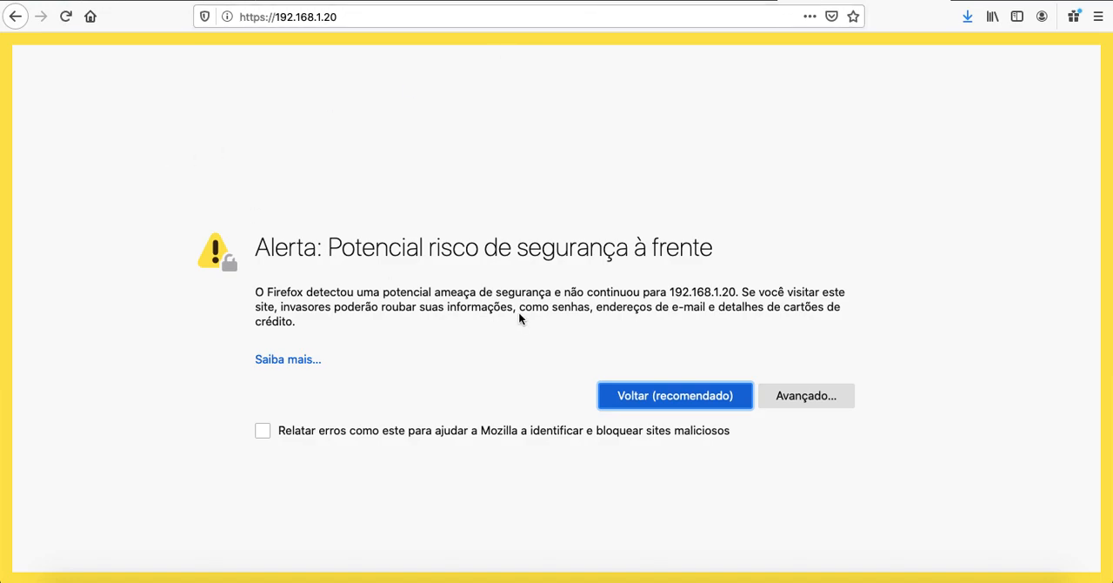
left_click(800, 396)
scroll(556, 459, "down", 3)
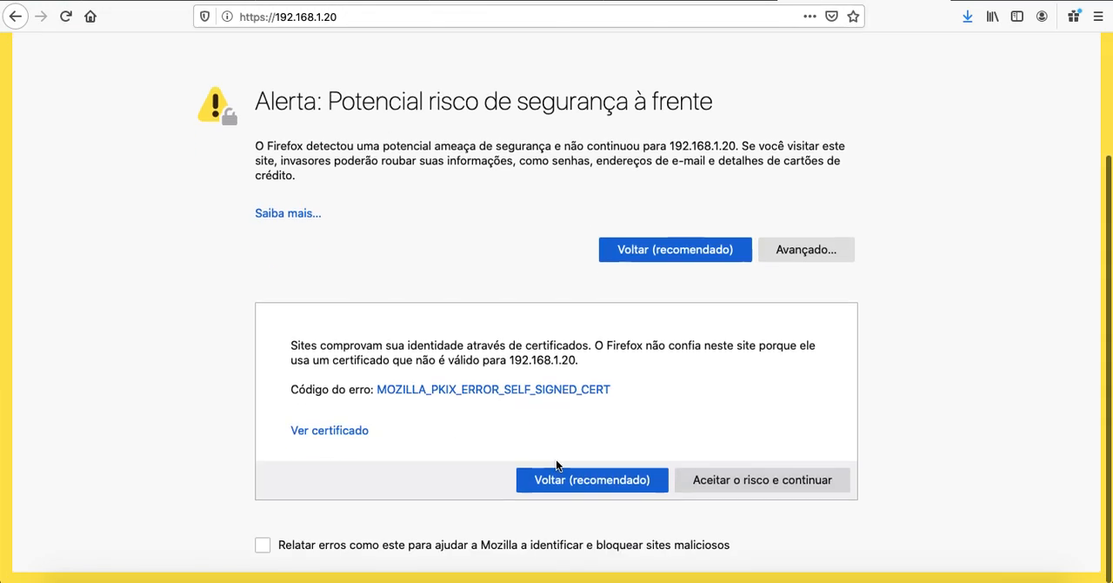
left_click(761, 481)
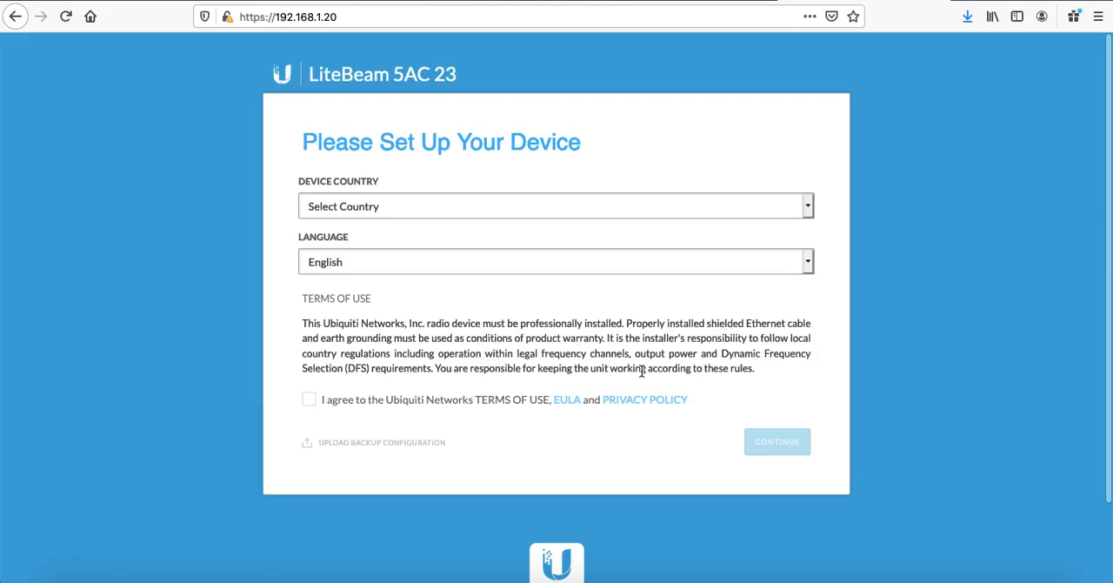
Step: Set the device country to Brazil, agree to the terms of use and continue the setup
left_click(432, 208)
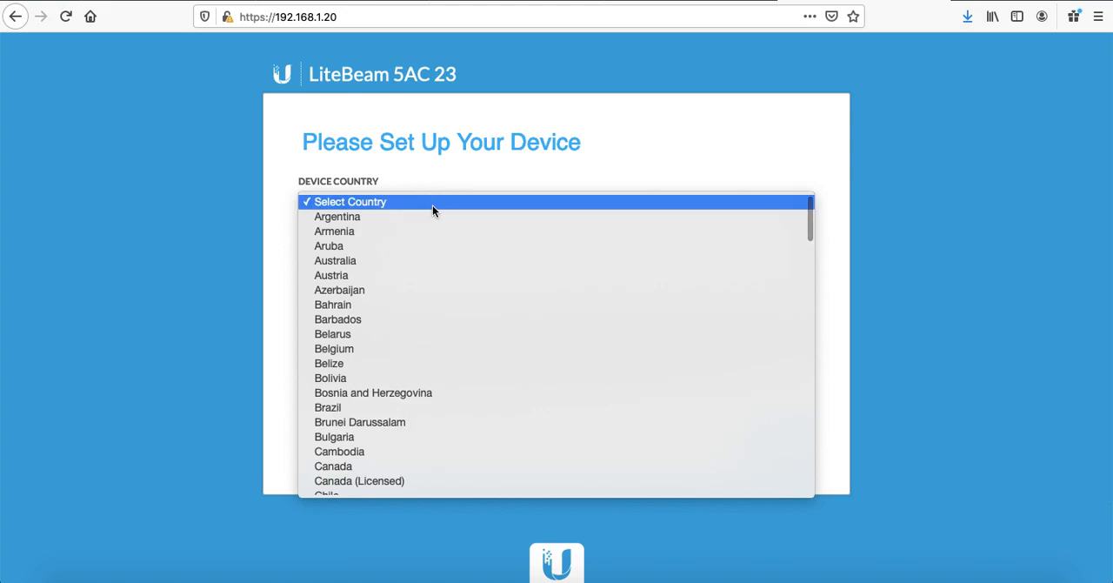
left_click(355, 408)
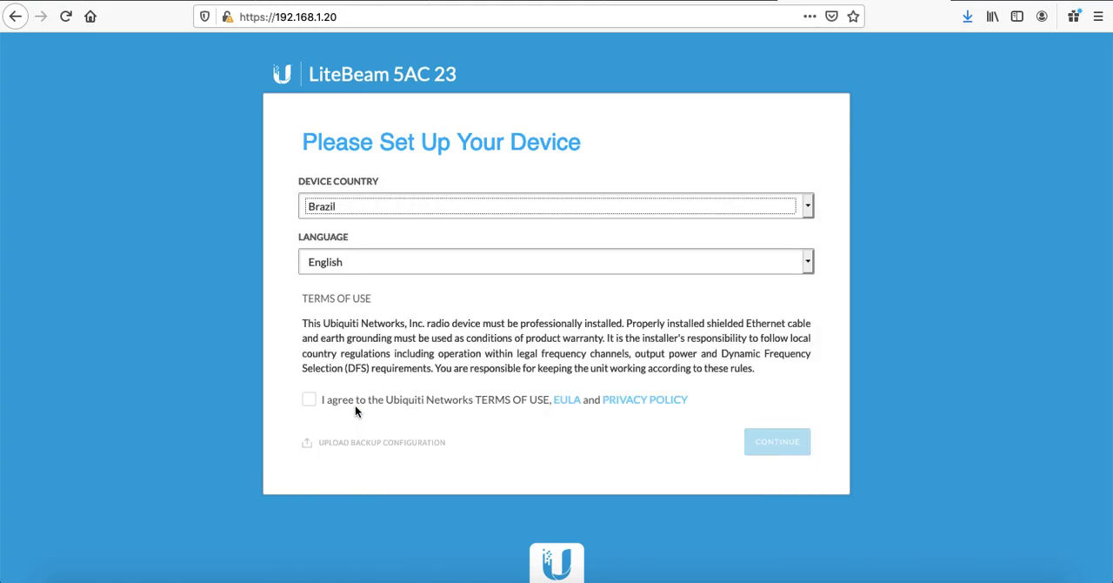
left_click(310, 401)
left_click(784, 443)
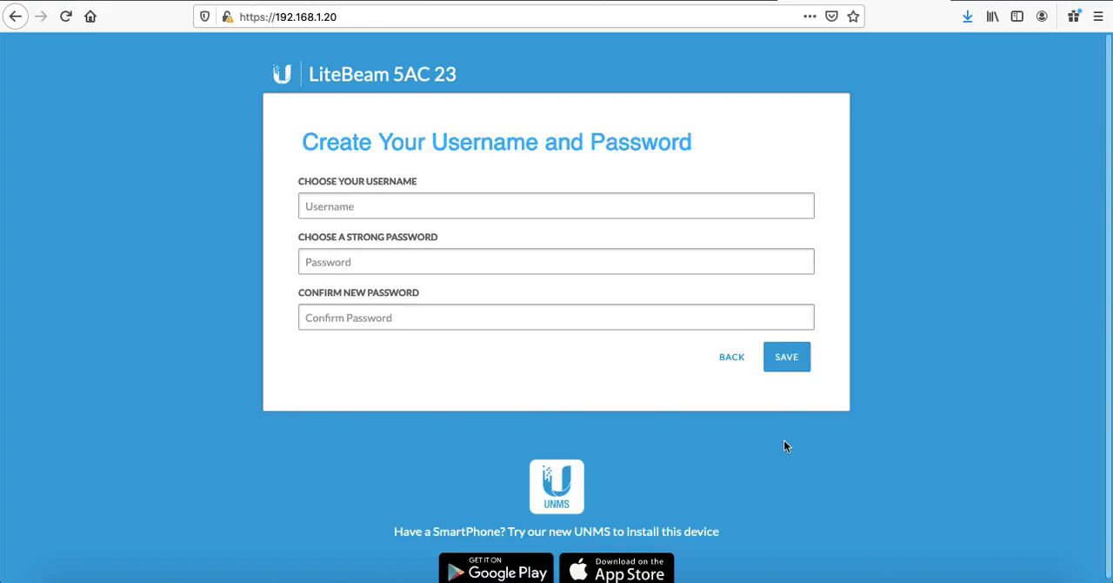
Step: Create the admin account with username ubnt, enter and confirm its password, save, and decline saving the login in the browser
type("ubnt")
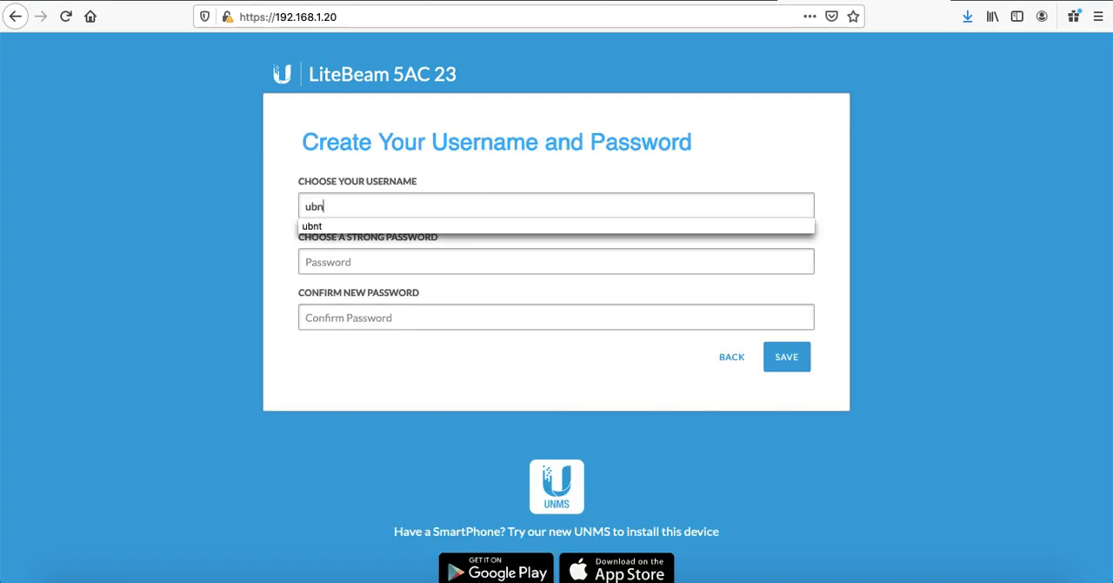
key("Tab")
type("ub")
type("••••••••••")
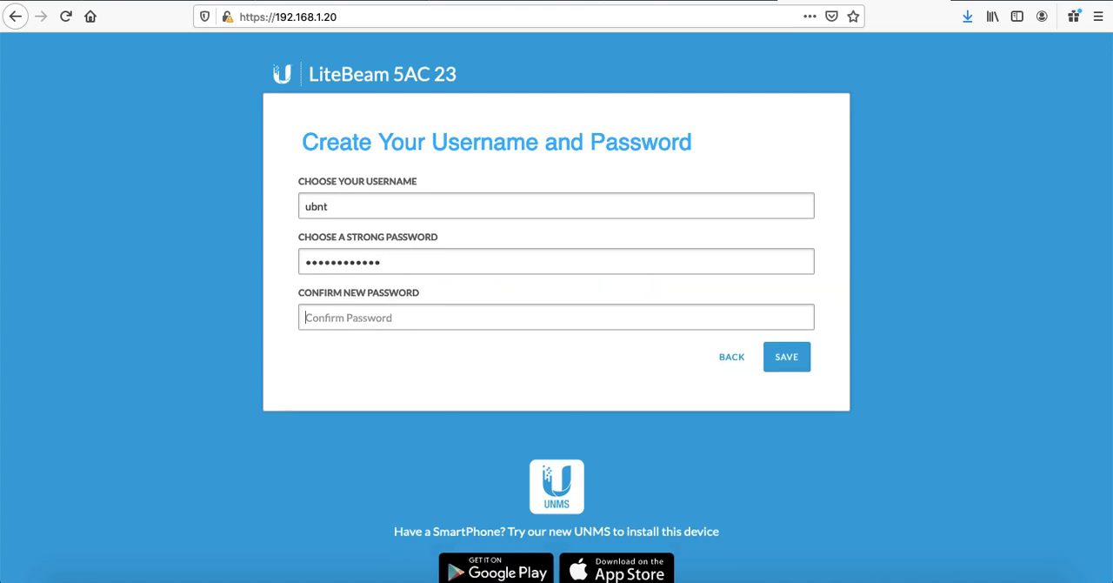
type("••••••••••••")
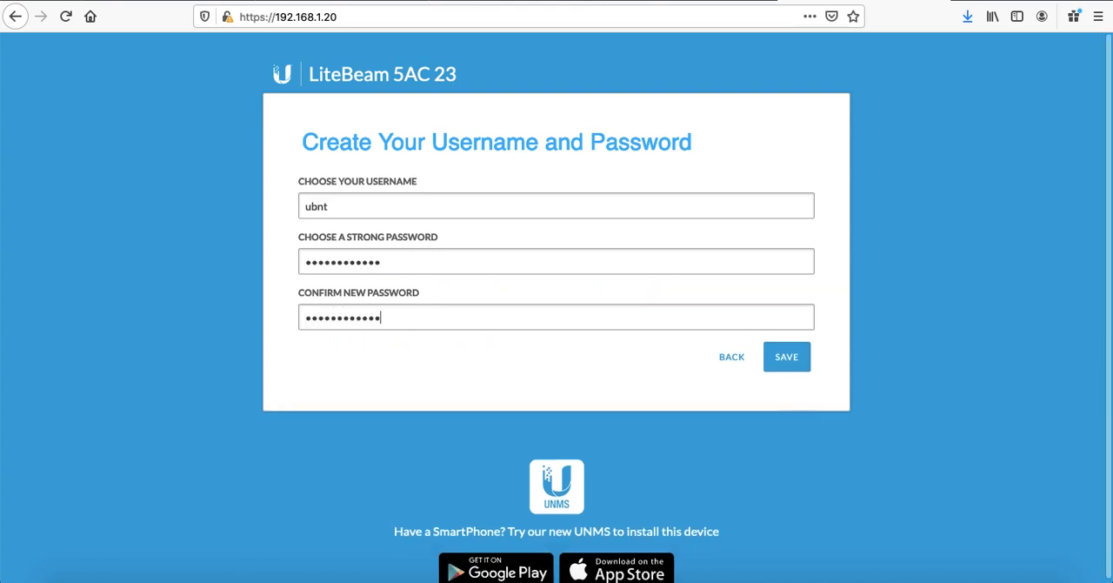
key("Return")
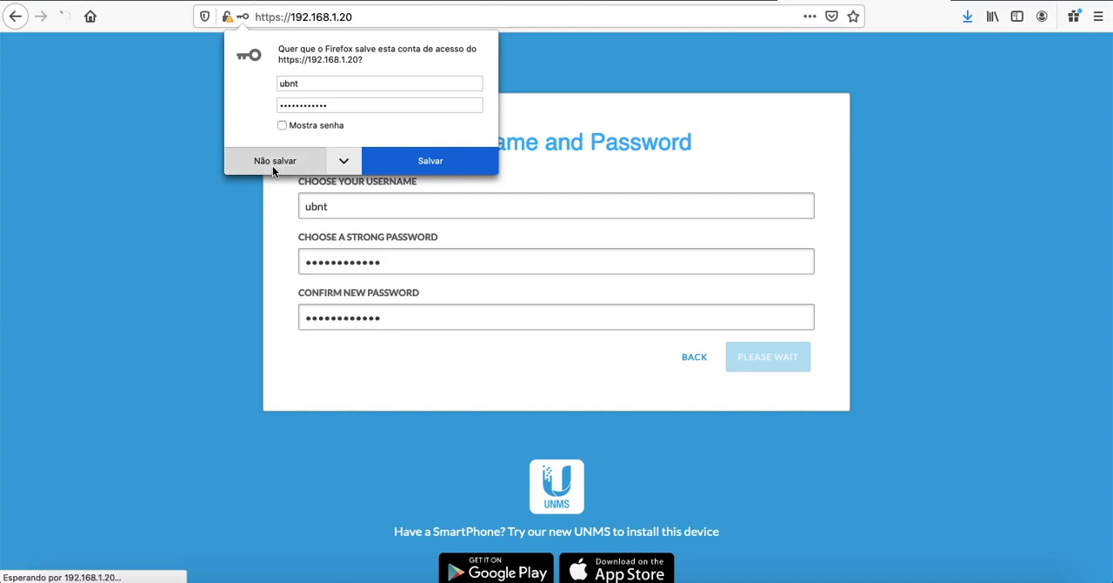
left_click(272, 166)
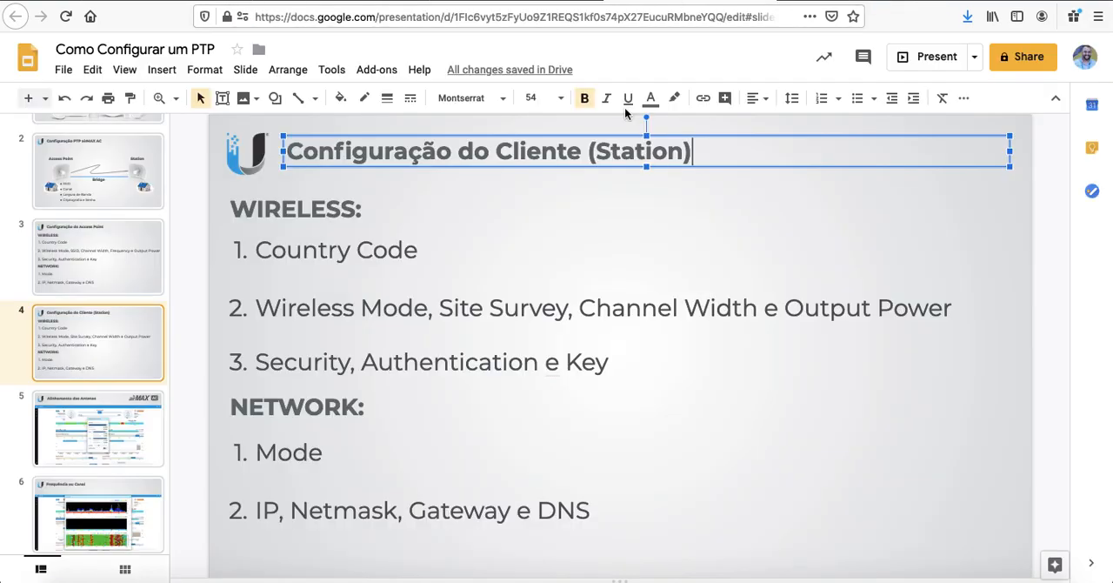
Step: Change the LiteBeam's management IP address to 192.168.1.21 in the network settings and save the changes
left_click(561, 228)
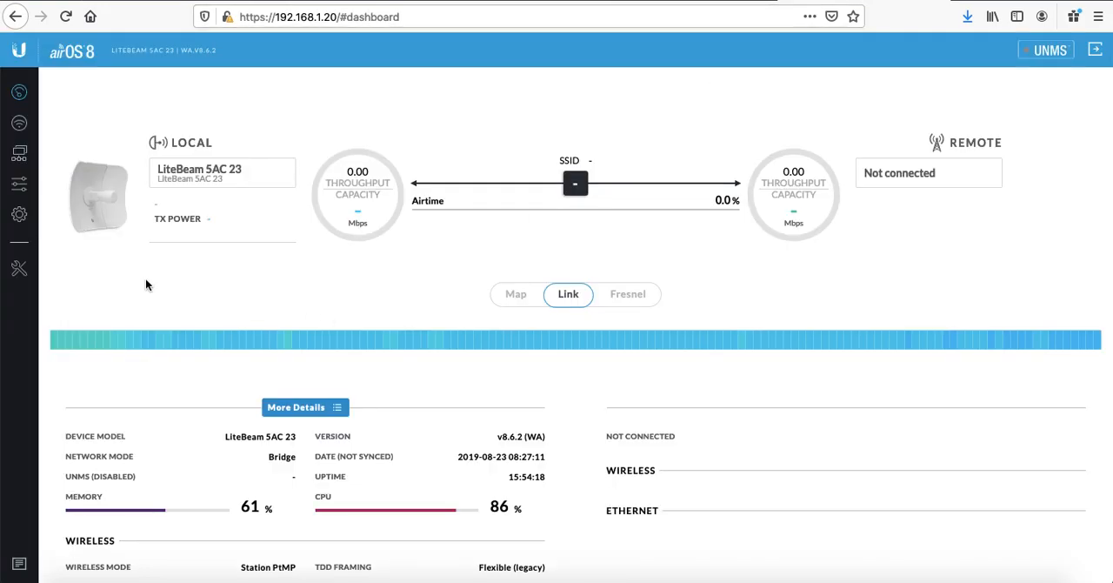
left_click(20, 155)
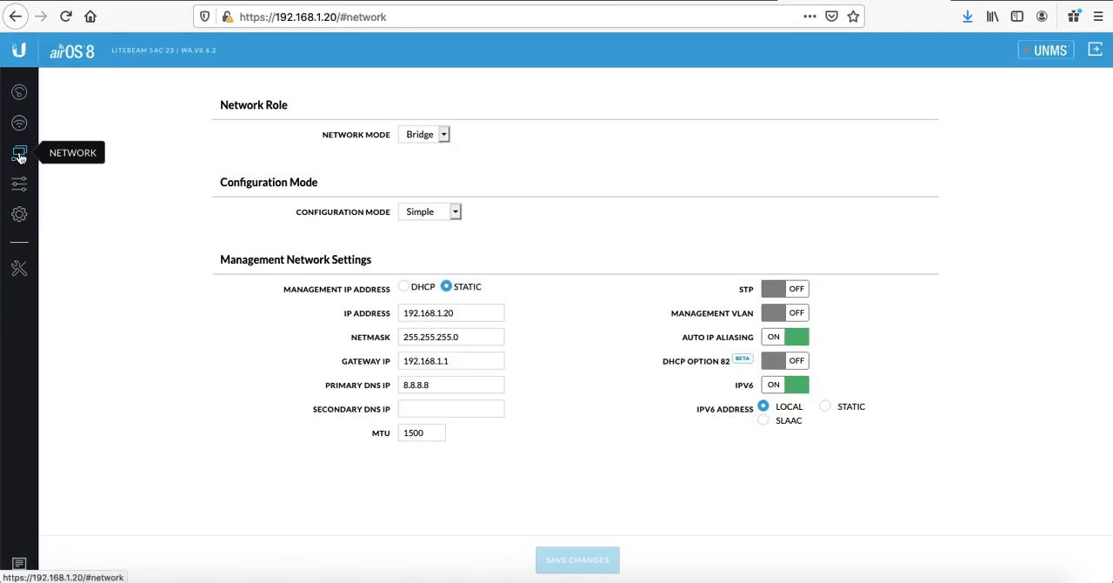
left_click(458, 312)
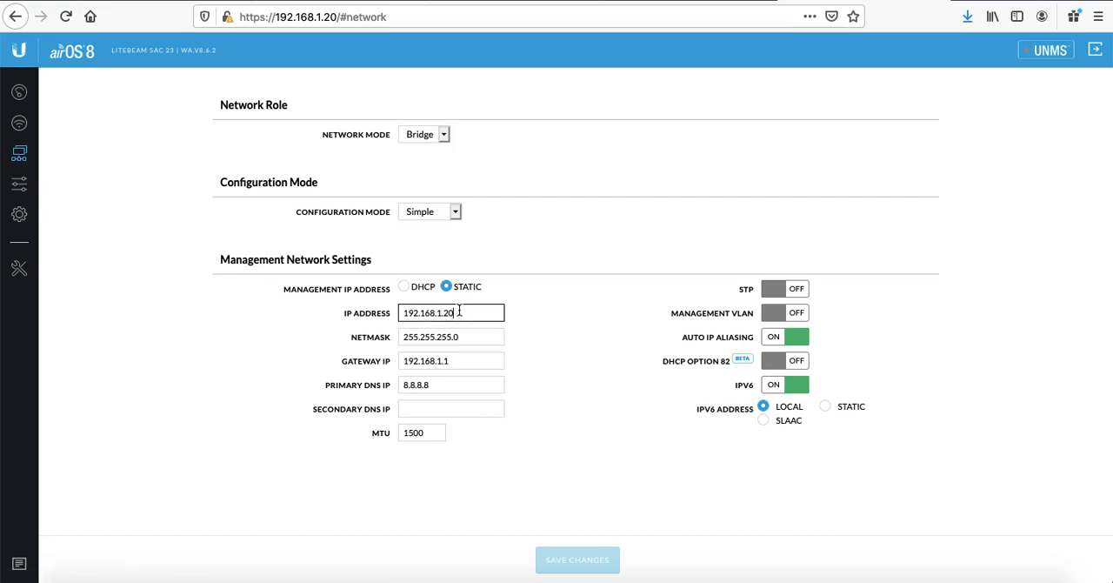
key("BackSpace")
type("1")
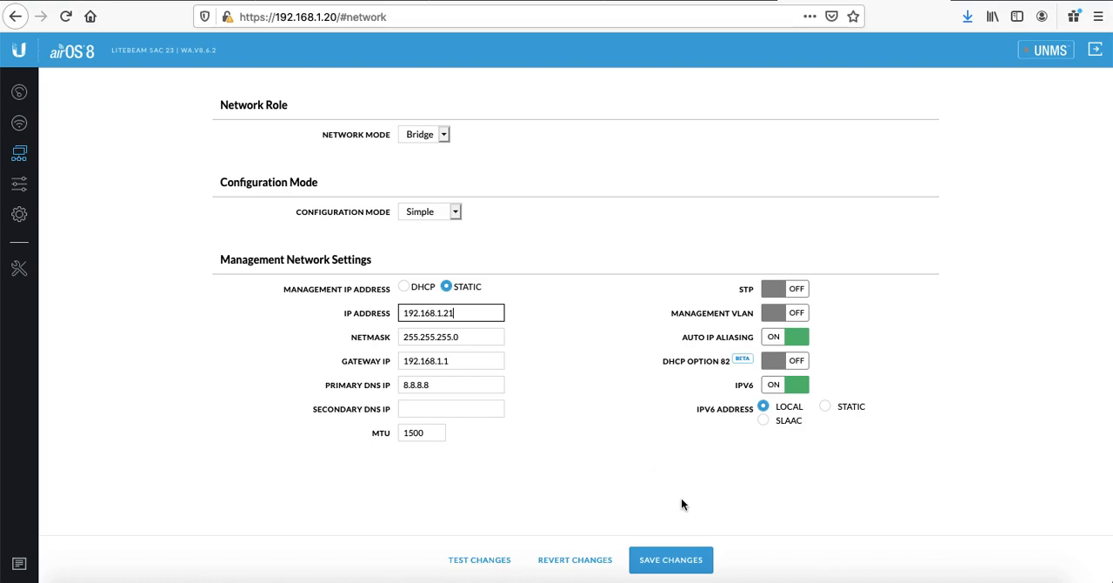
left_click(674, 560)
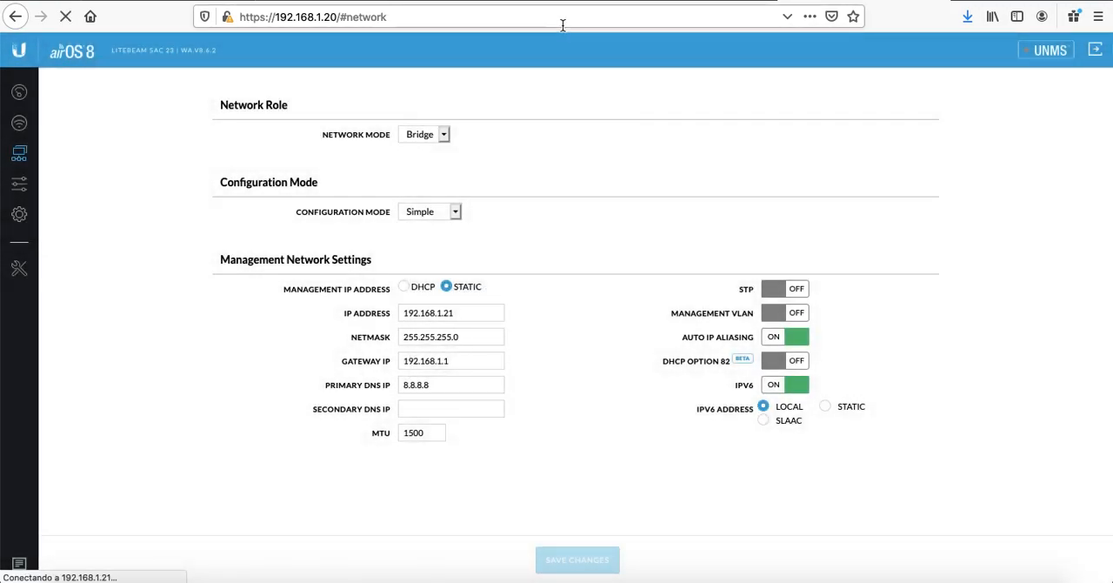
left_click(563, 25)
key("Right")
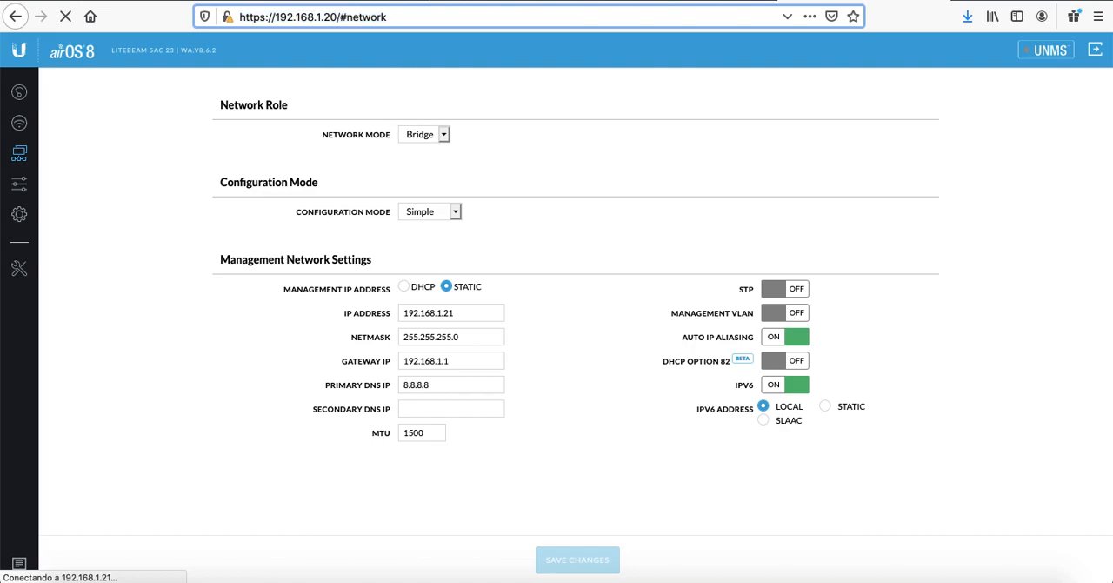
key("shift+Left")
key("shift+Left")
key("shift+Left")
key("shift+Left")
key("shift+Left")
key("shift+Left")
key("shift+Left")
key("shift+Left")
key("shift+Left")
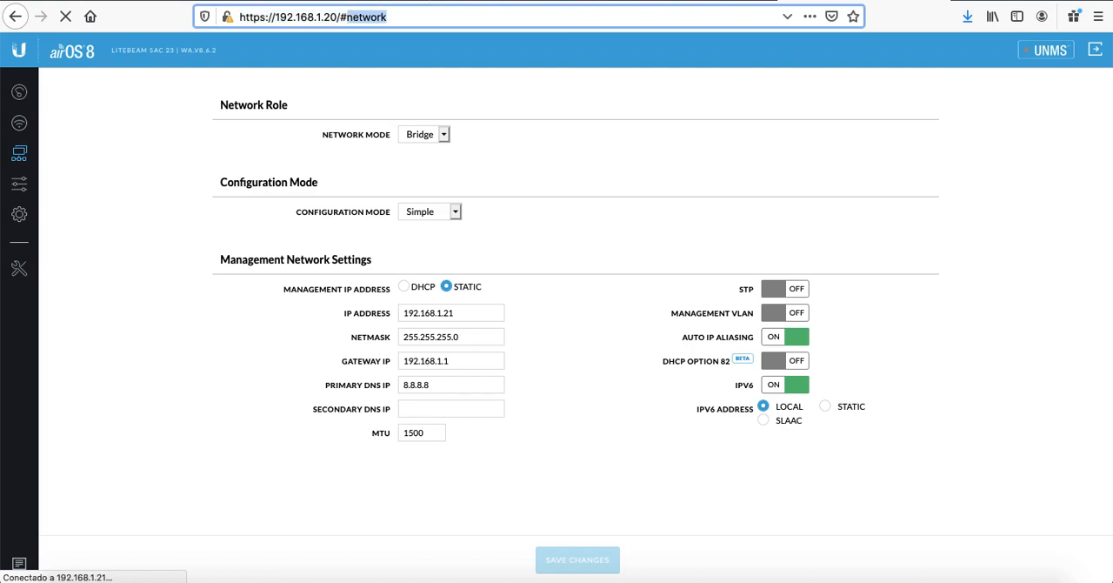
key("shift+Left")
type("1")
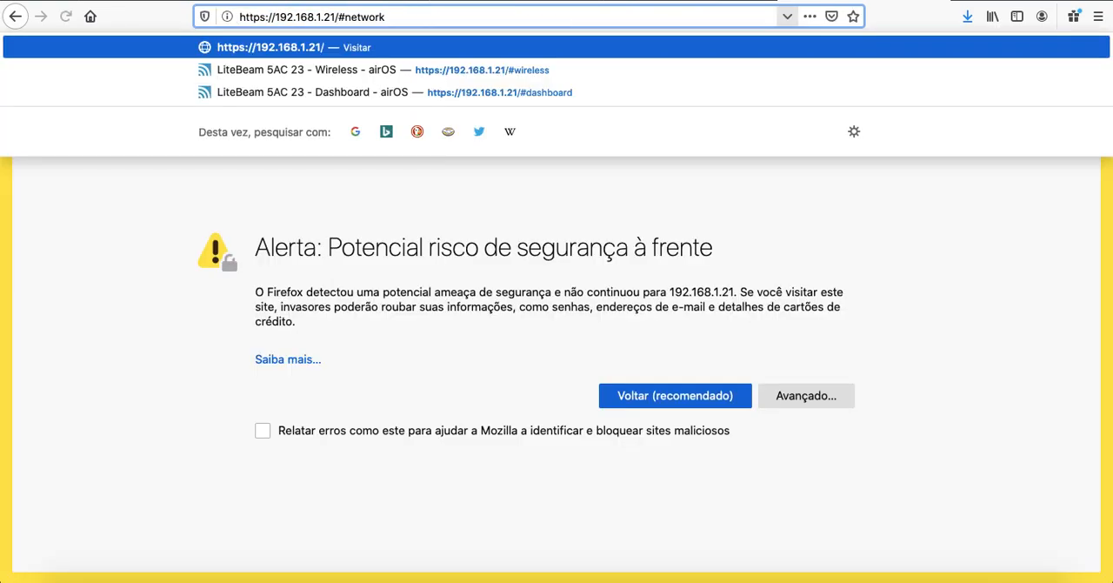
key("Return")
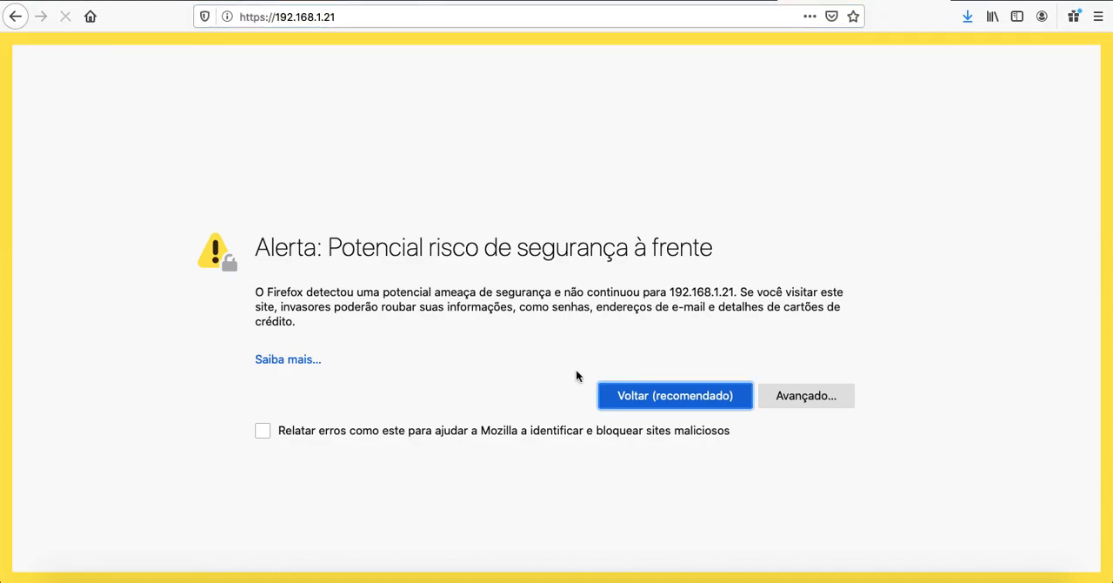
left_click(767, 395)
scroll(633, 441, "down", 4)
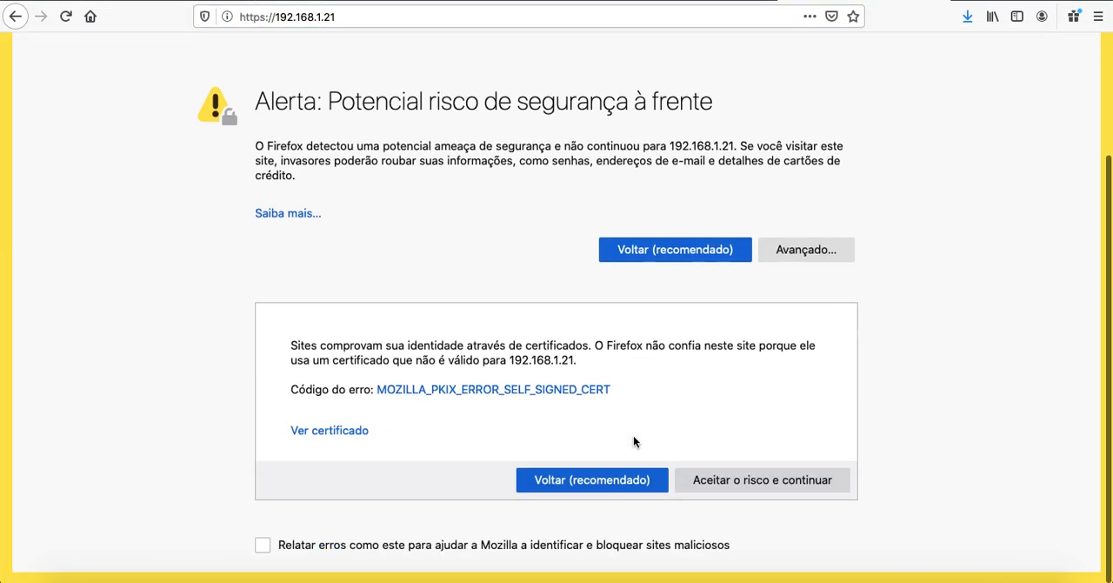
left_click(761, 480)
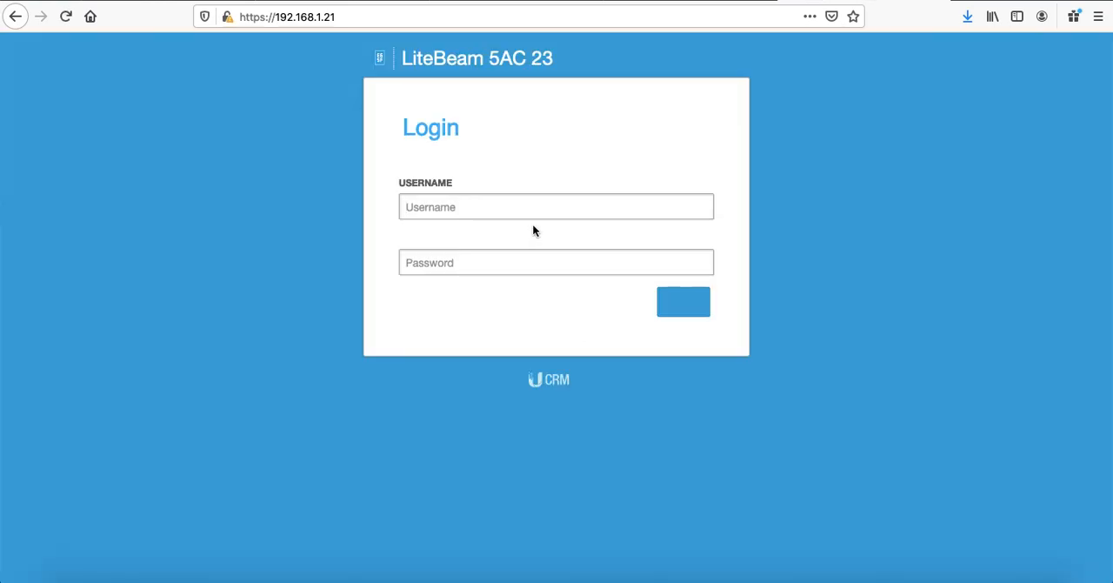
Step: Log in with username ubnt and the account password, declining to save the login in the browser
type("ubnt")
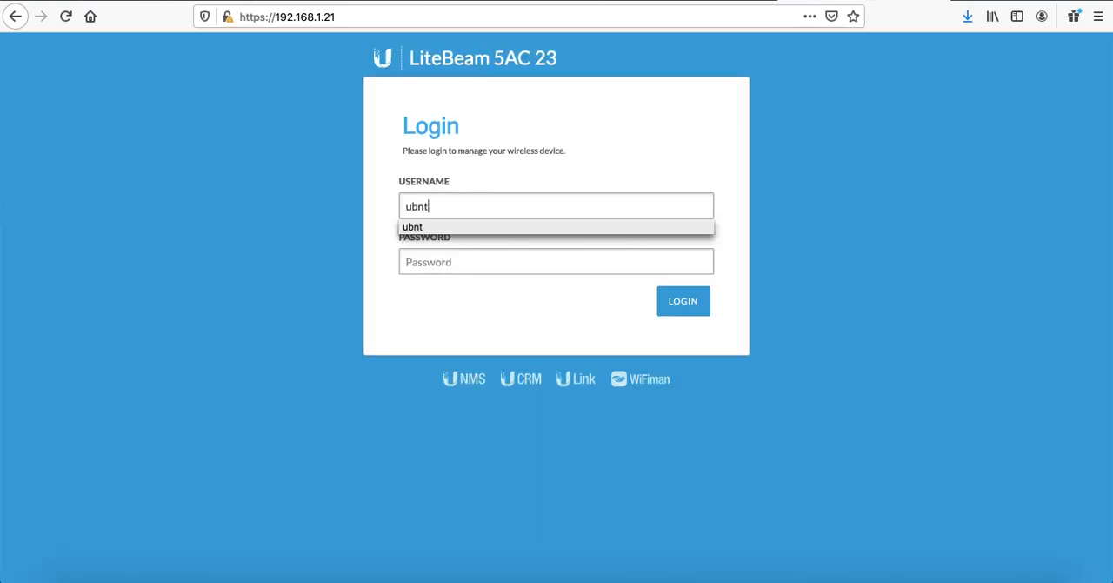
key("Tab")
type("************")
key("Return")
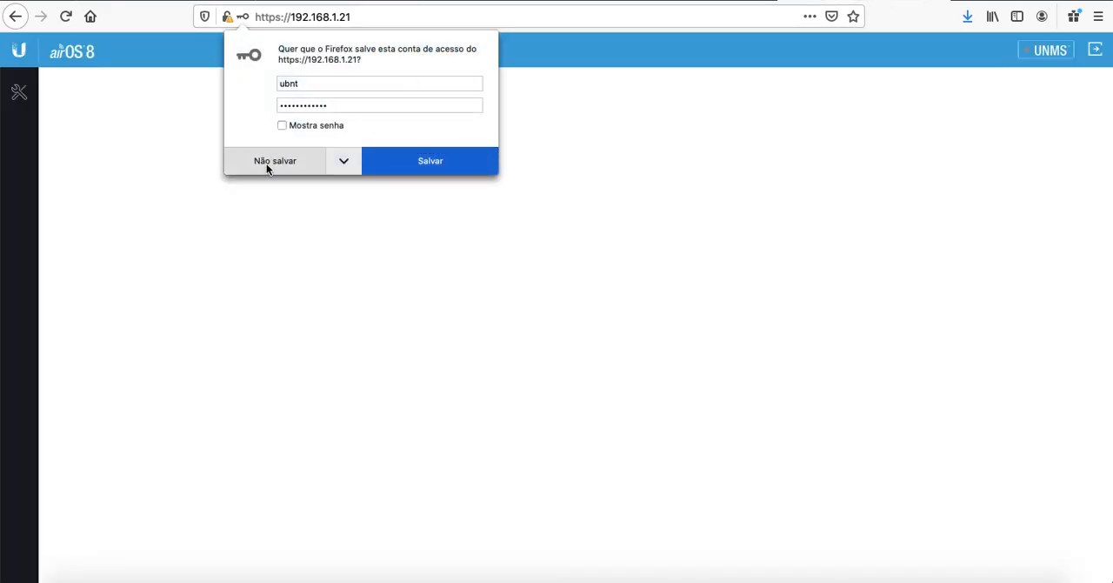
left_click(266, 163)
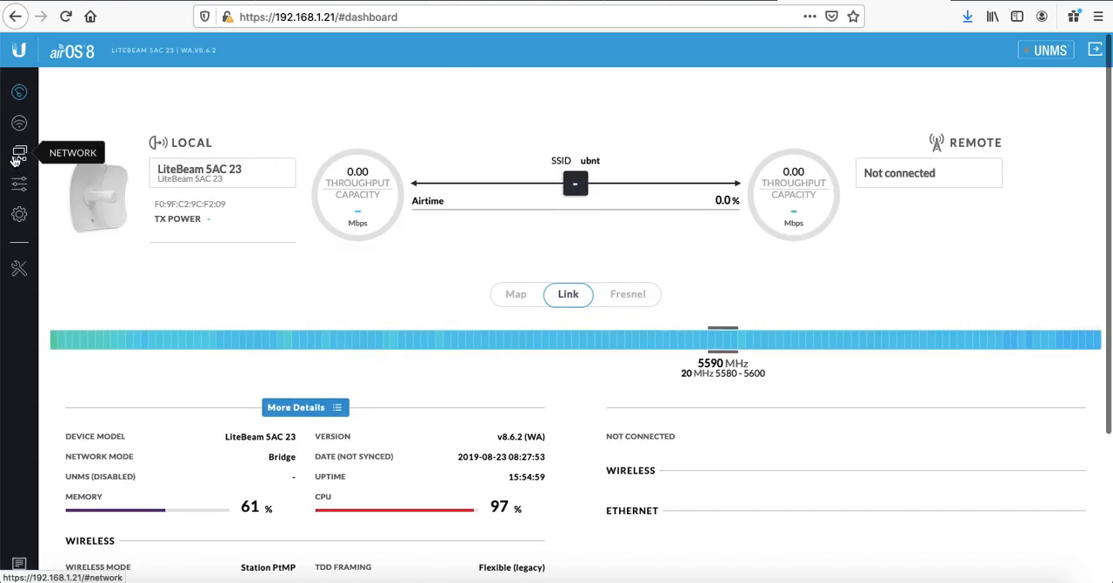
Step: Review the LiteBeam's management network settings
left_click(16, 157)
left_click(499, 313)
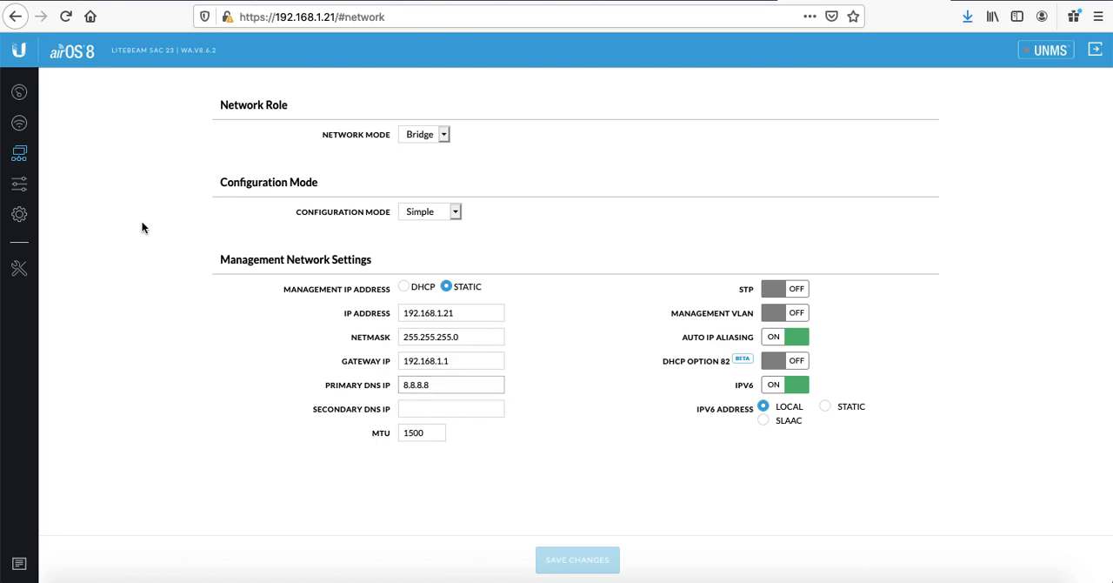
Step: Set the wireless mode to Station PtP and keep the channel width at Auto 20/40/80 MHz
left_click(19, 122)
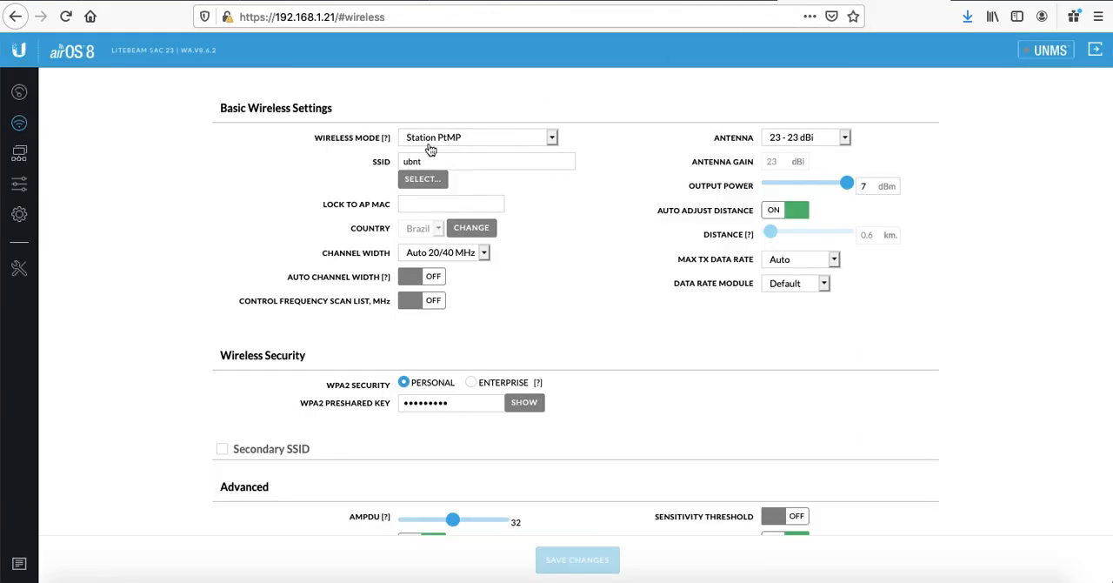
left_click(449, 139)
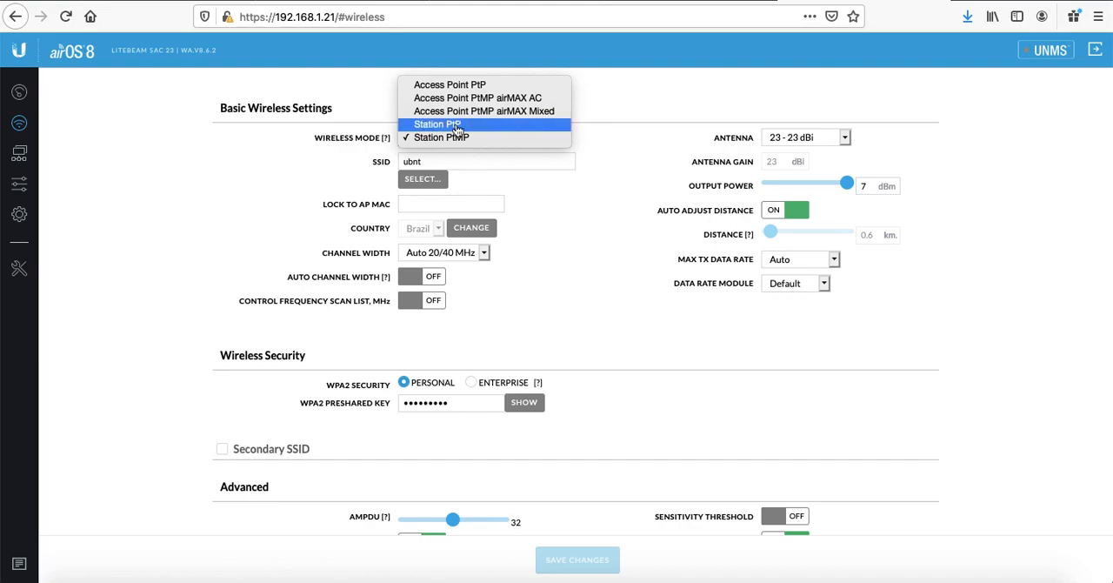
left_click(456, 124)
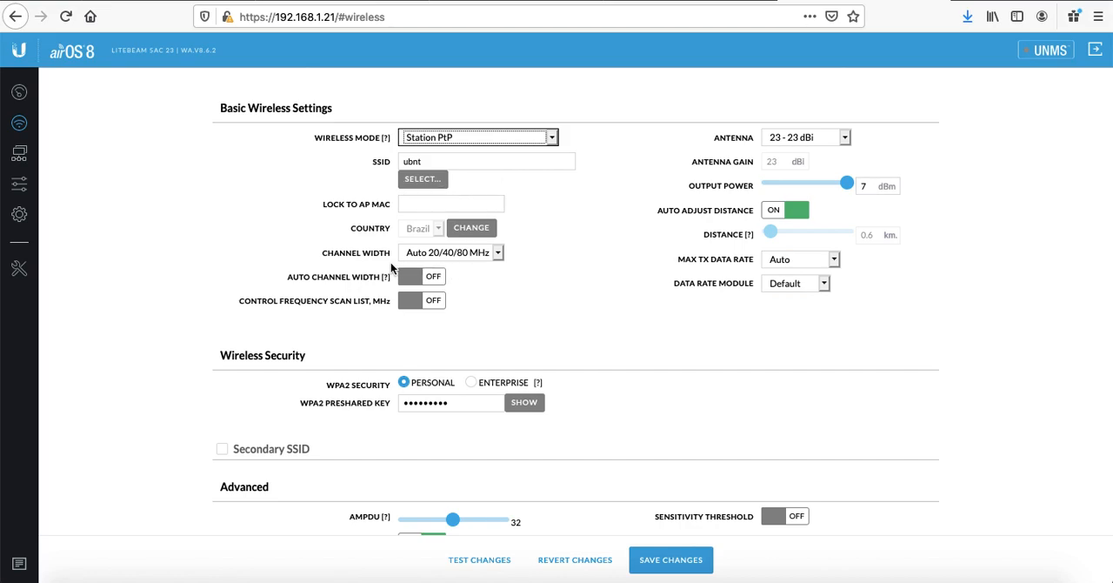
left_click(500, 253)
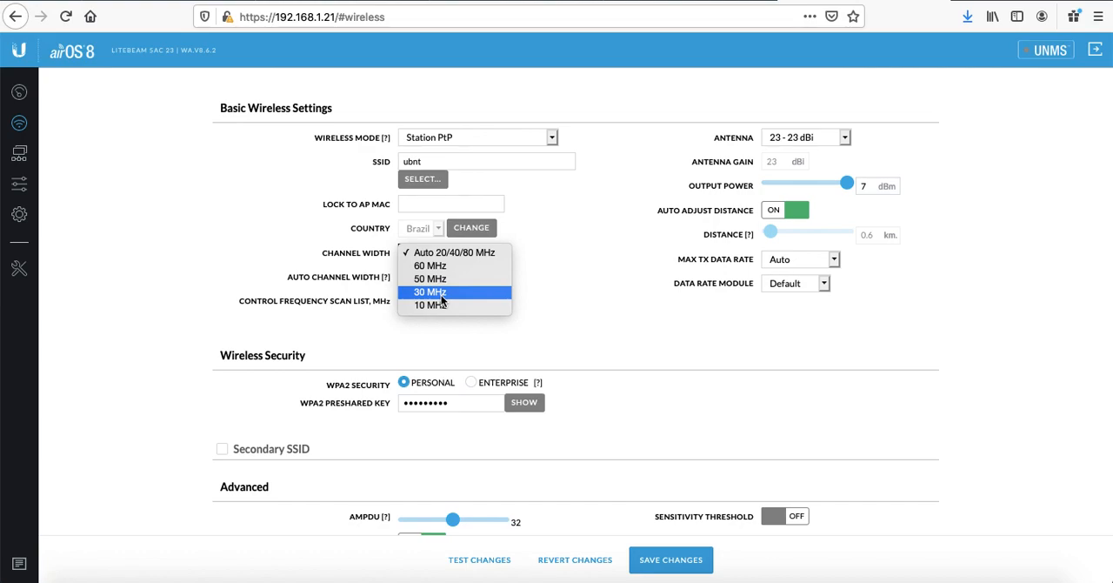
left_click(461, 253)
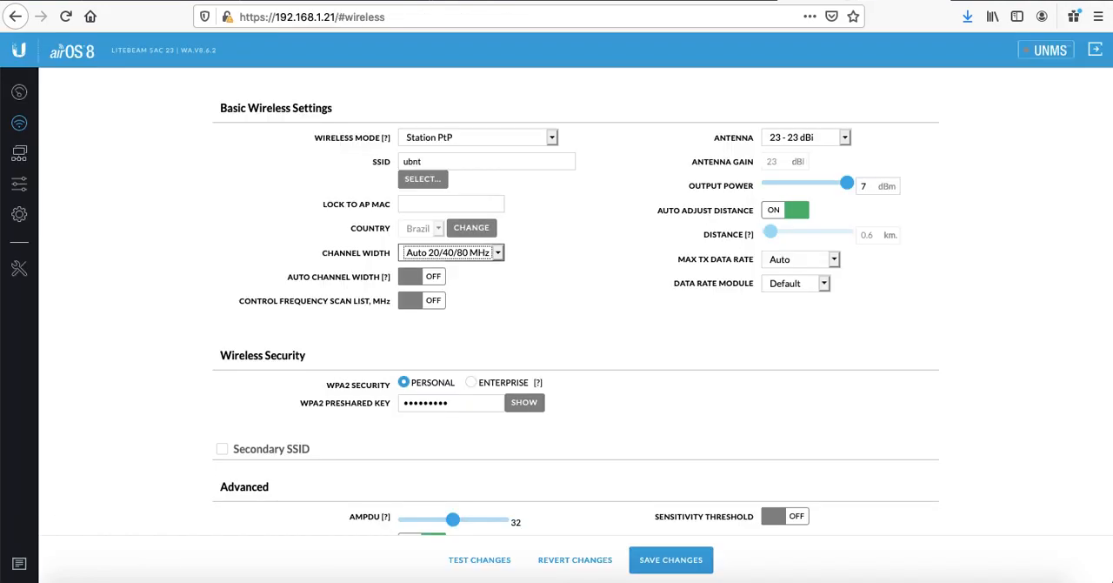
Step: Run a site survey and select the PrismStation 5AC's network ubnt-br as the SSID
left_click(410, 167)
left_click(423, 180)
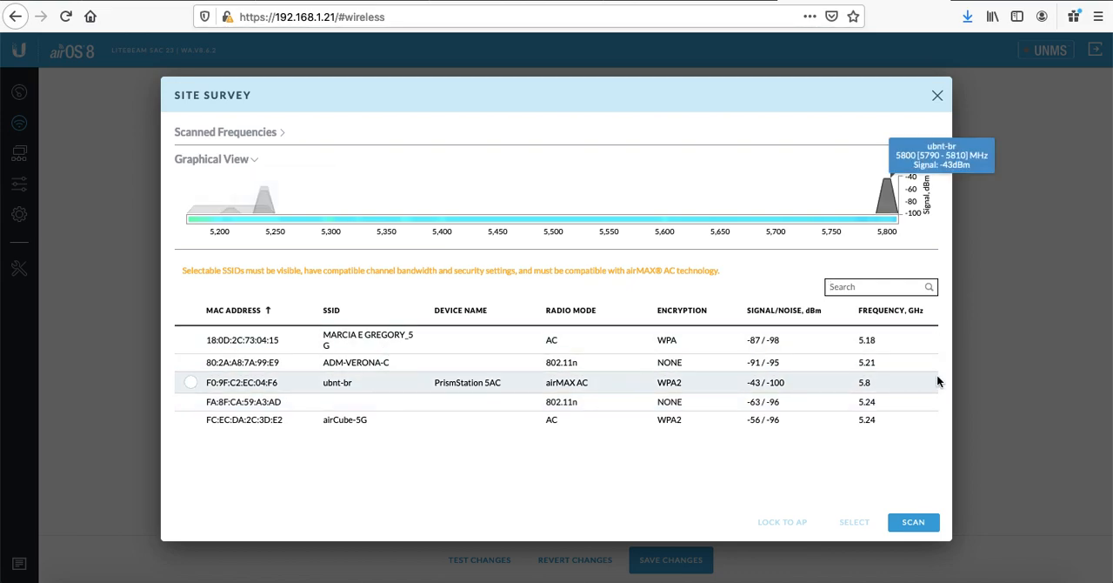
left_click(191, 383)
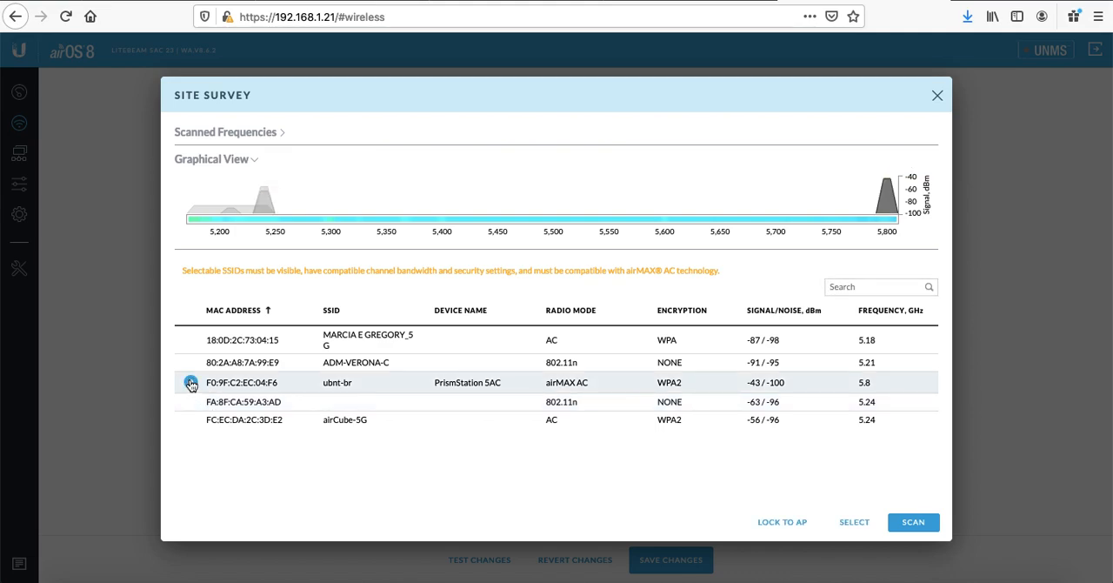
left_click(854, 522)
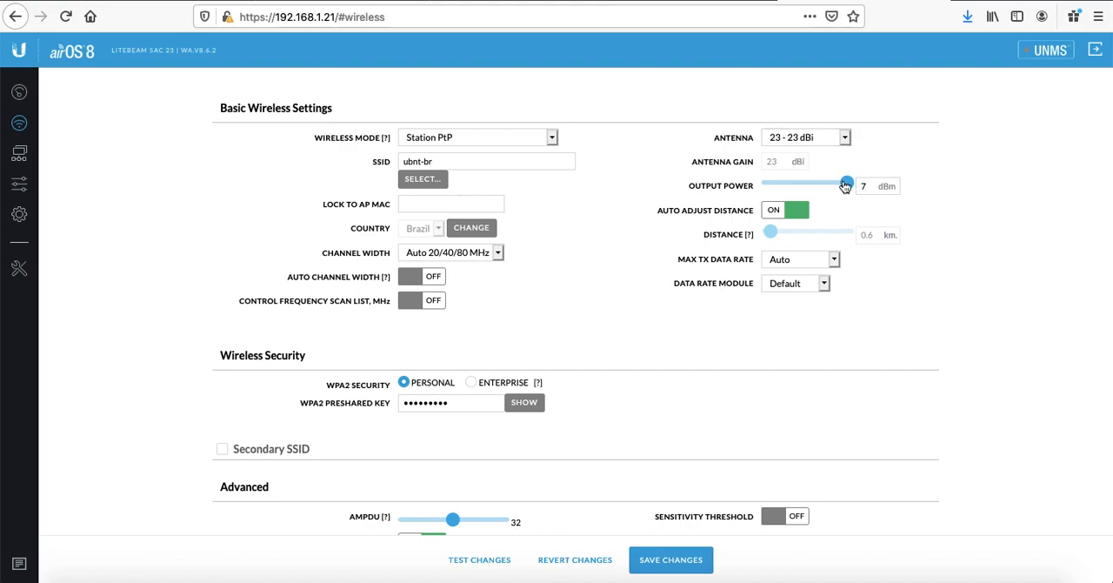
Step: Lower the output power to -4 dBm and enter the WPA2 preshared key
left_click_drag(846, 186, 759, 187)
left_click(527, 403)
left_click(472, 407)
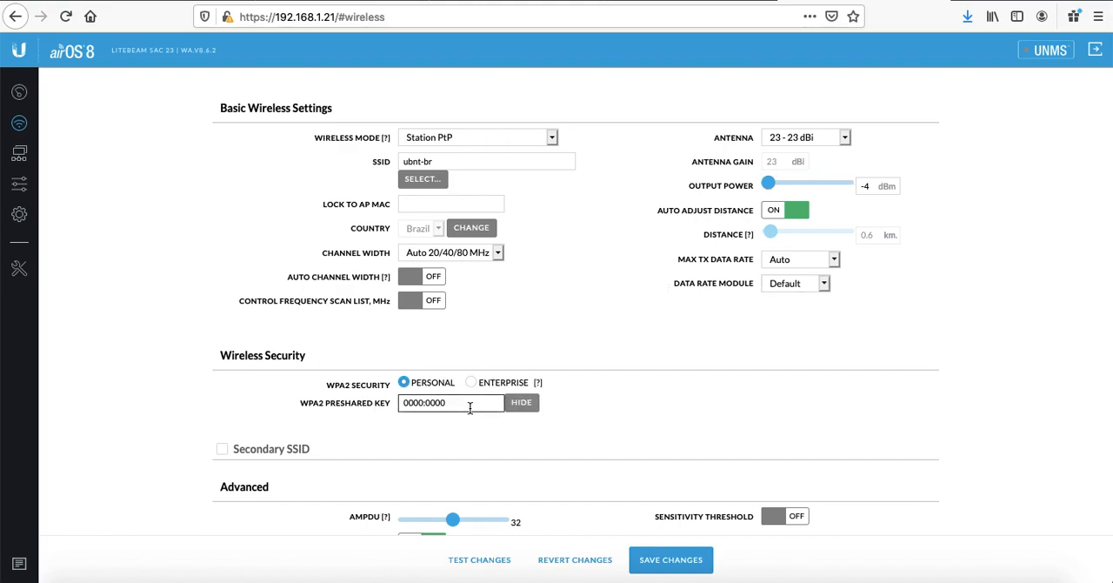
triple_click(470, 407)
type("ubntubnt")
Step: Save the wireless settings changes
scroll(692, 396, "down", 1)
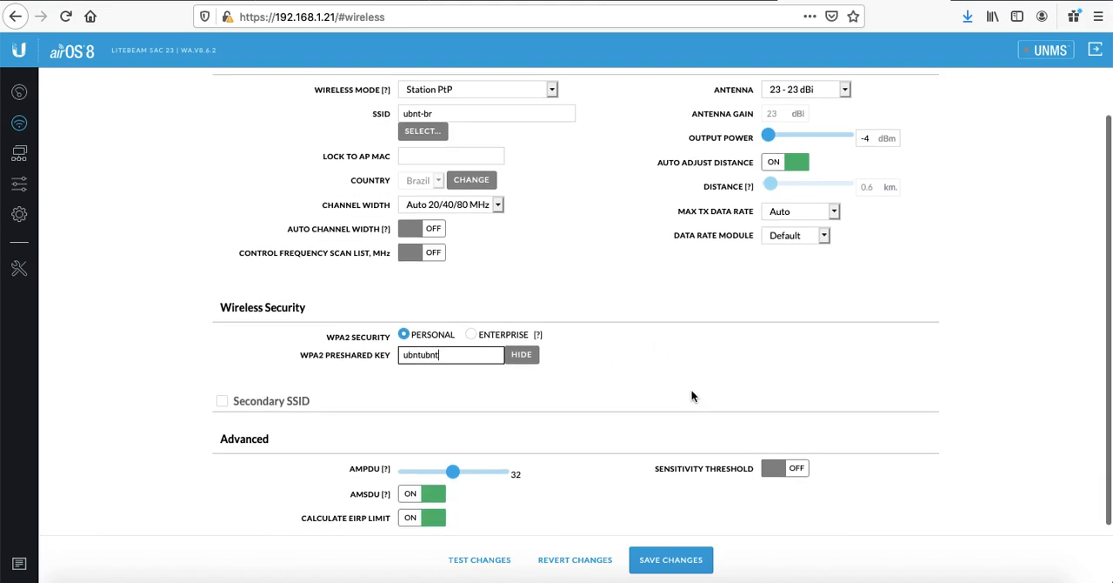
scroll(692, 395, "up", 1)
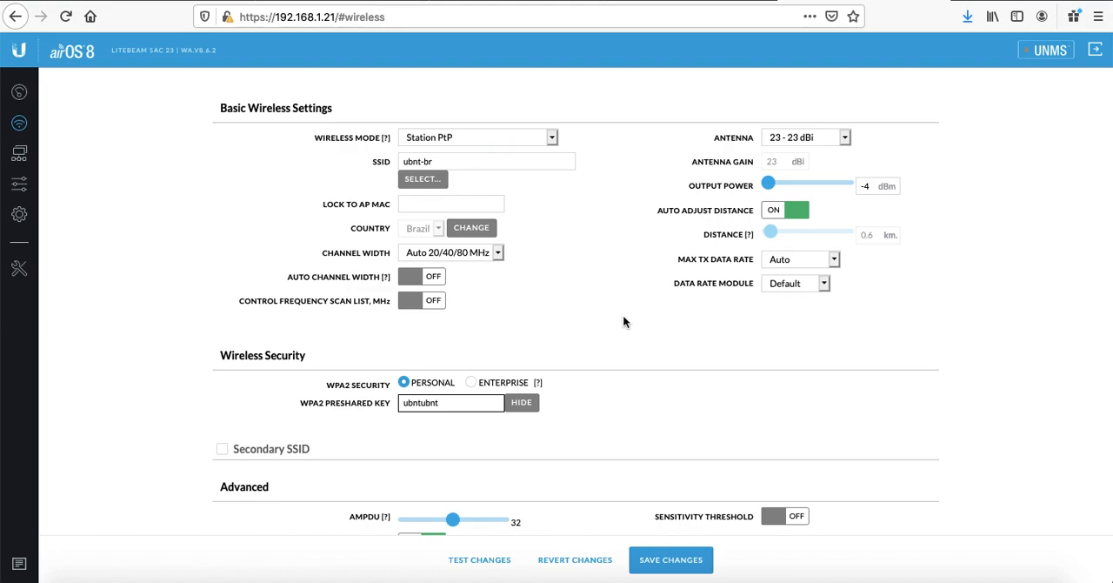
left_click(673, 560)
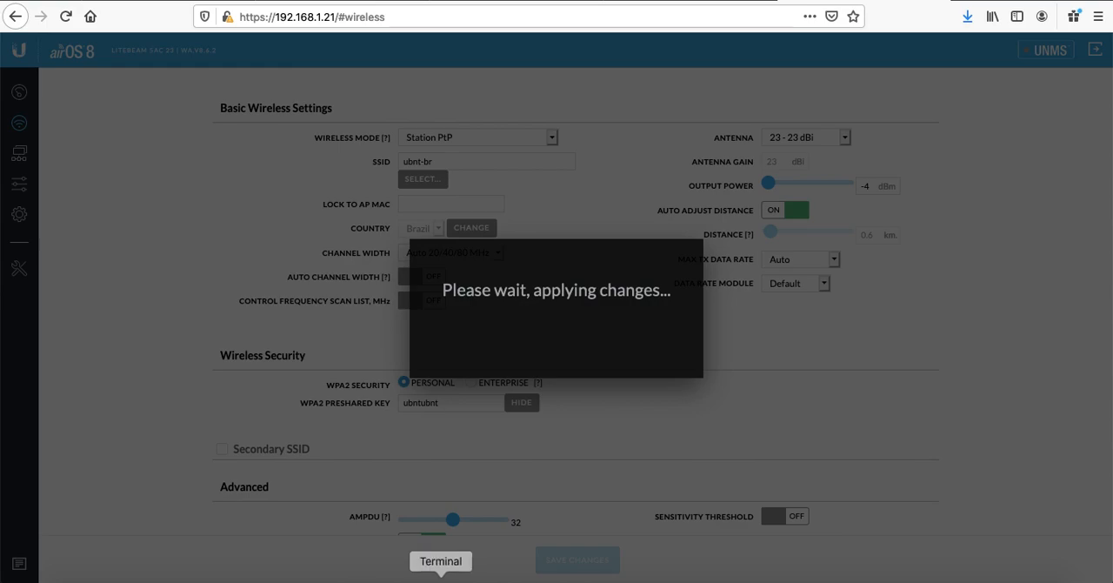
Step: Switch to Terminal and start a continuous ping to the access point at 192.168.1.20
left_click(440, 580)
type("pi")
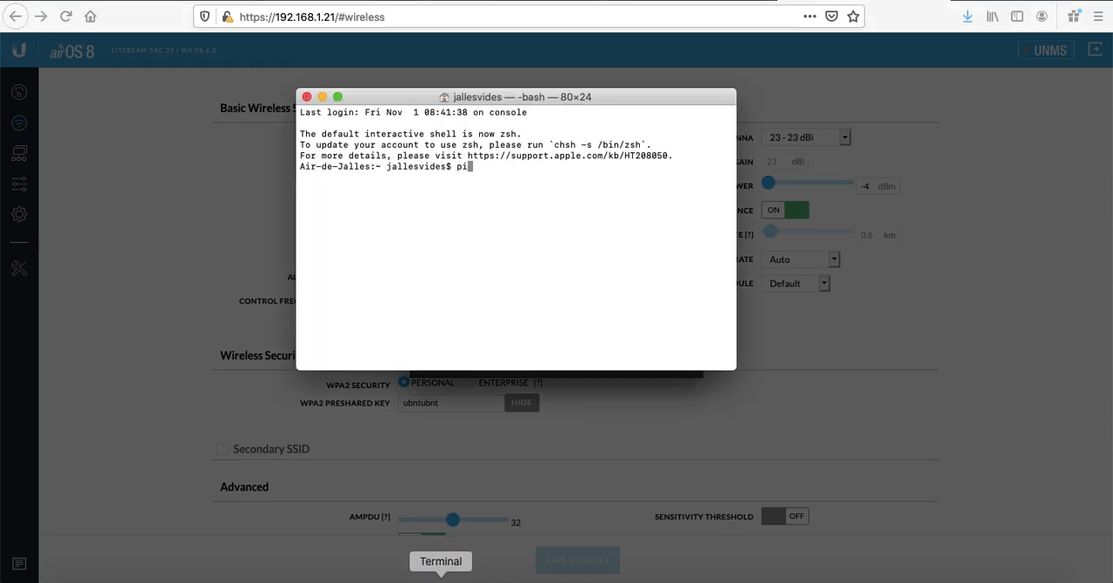
type("ng 192.168.1.20")
key("Return")
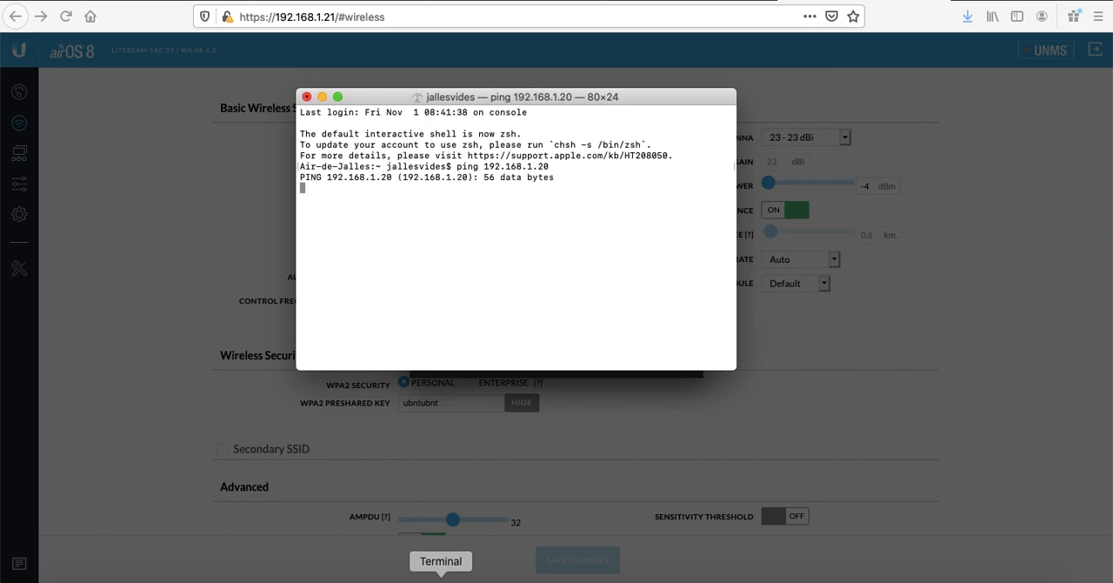
left_click_drag(507, 98, 358, 81)
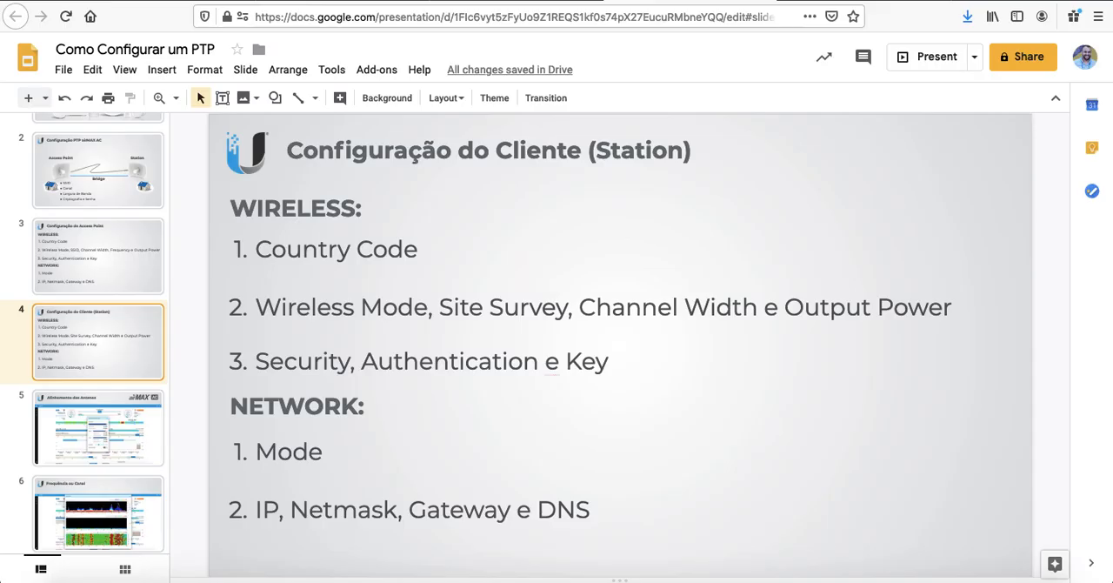
Step: Open the dashboard and check the ping replies in Terminal while the link comes up
left_click(87, 190)
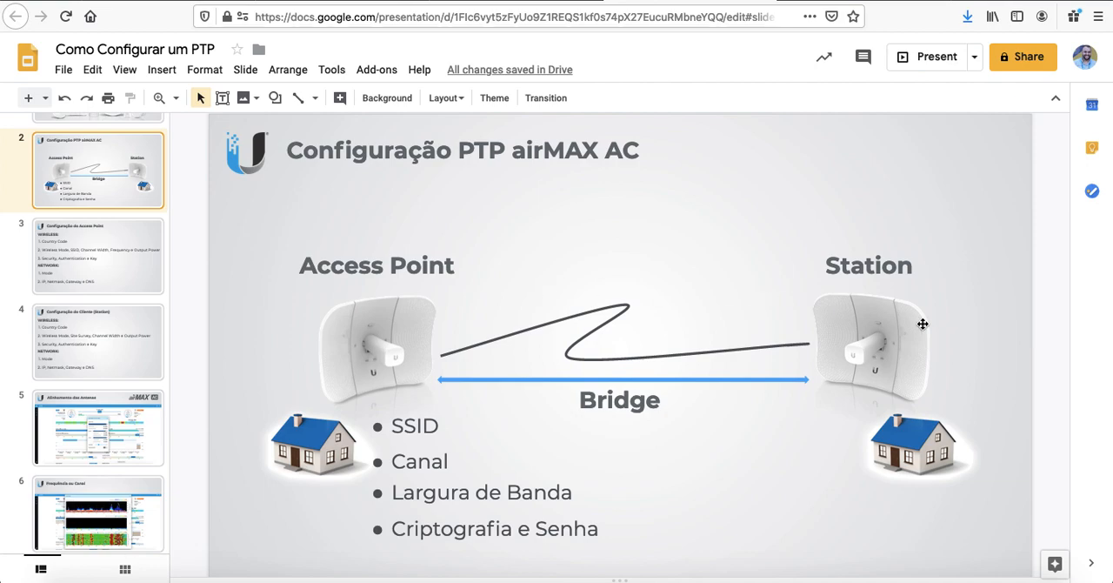
key("super+Tab")
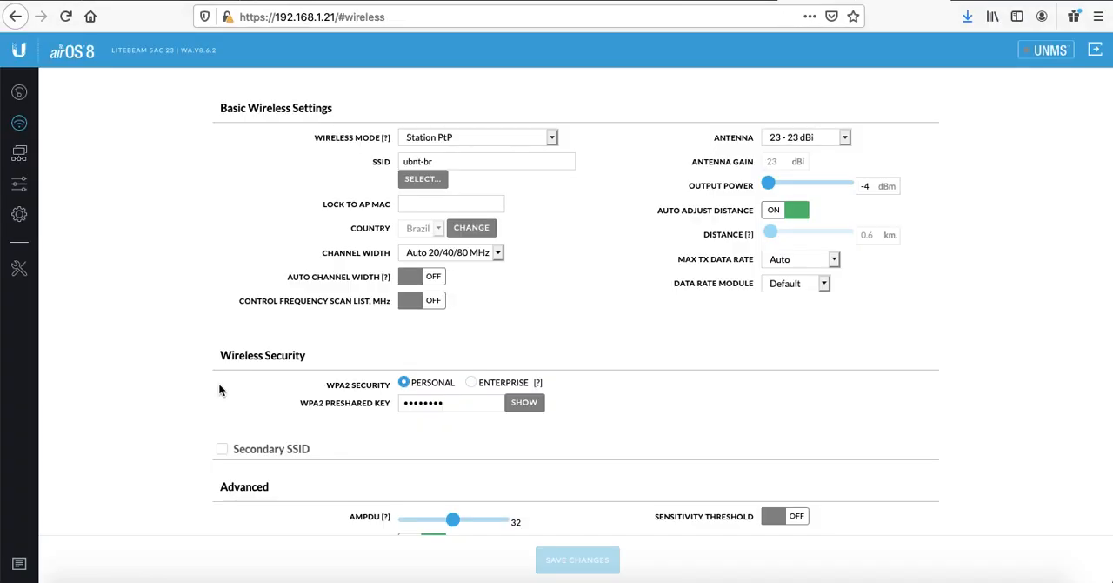
left_click(19, 91)
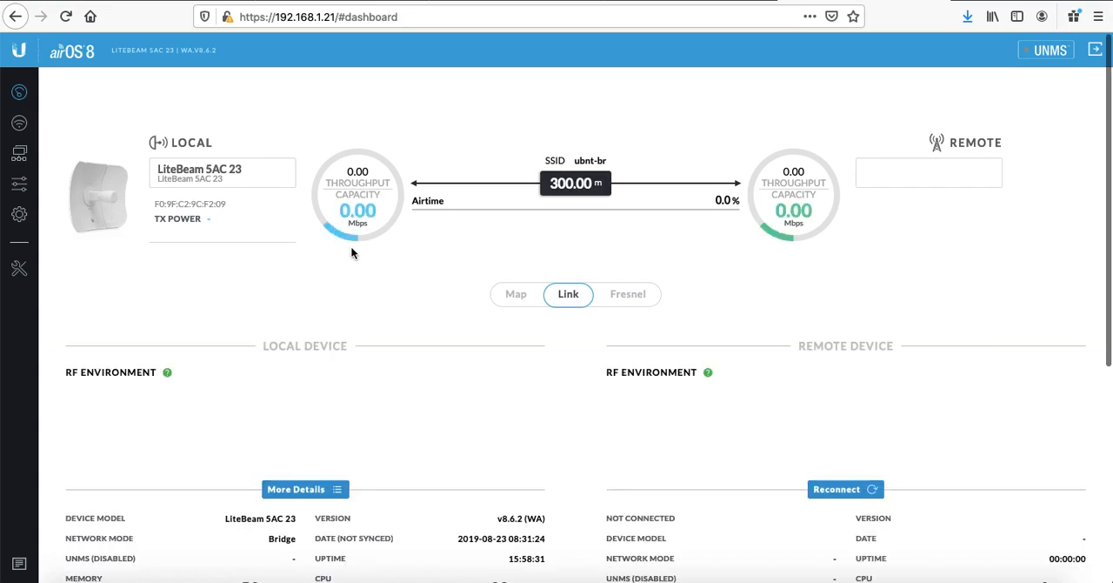
key("super+Tab")
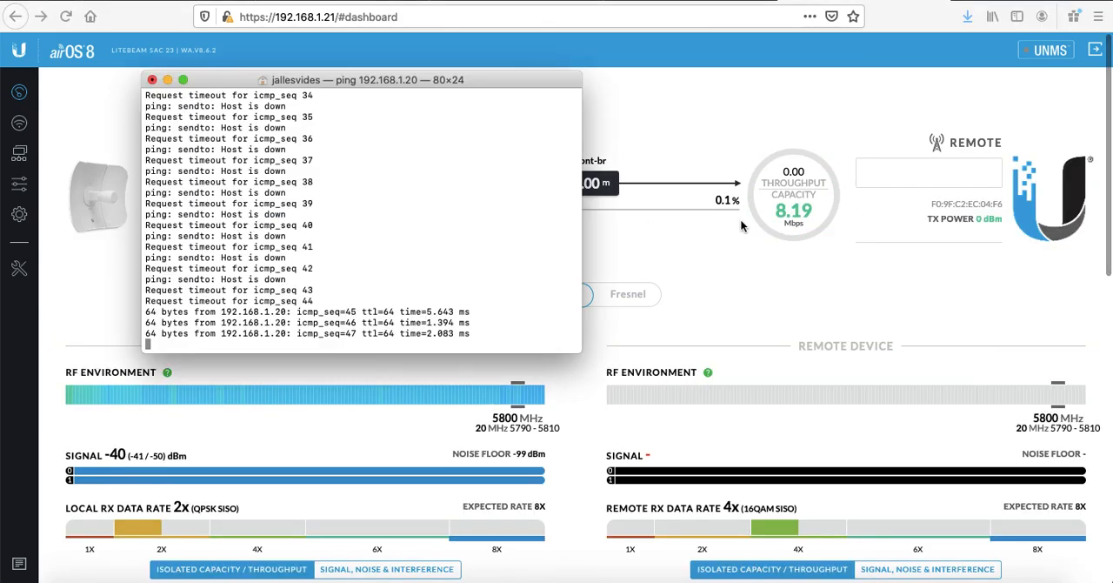
left_click(767, 106)
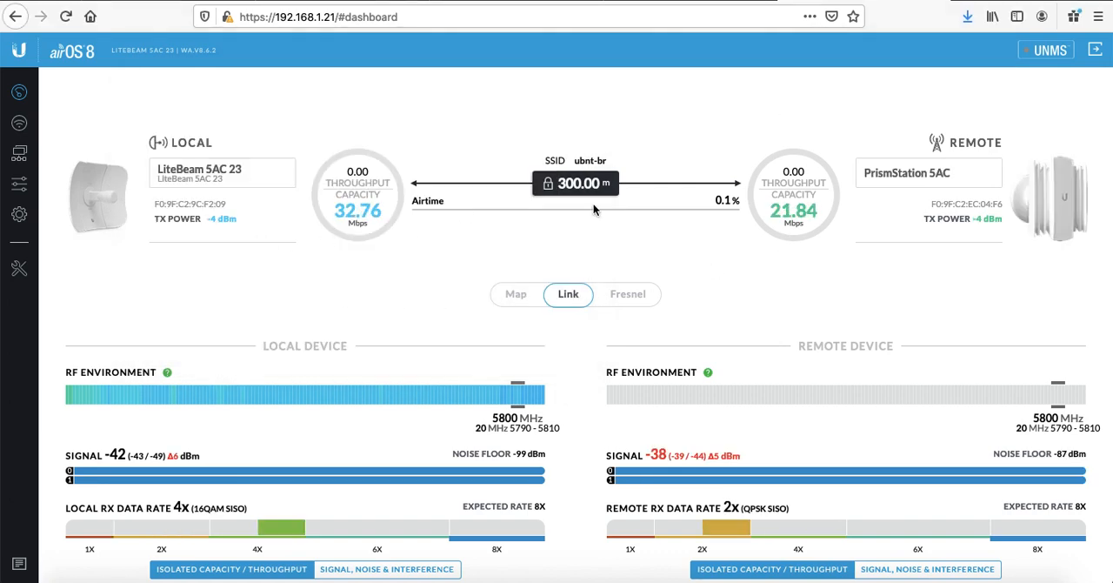
Step: Examine the link's signal levels, capacity and RX data rates on the dashboard
mouse_move(678, 462)
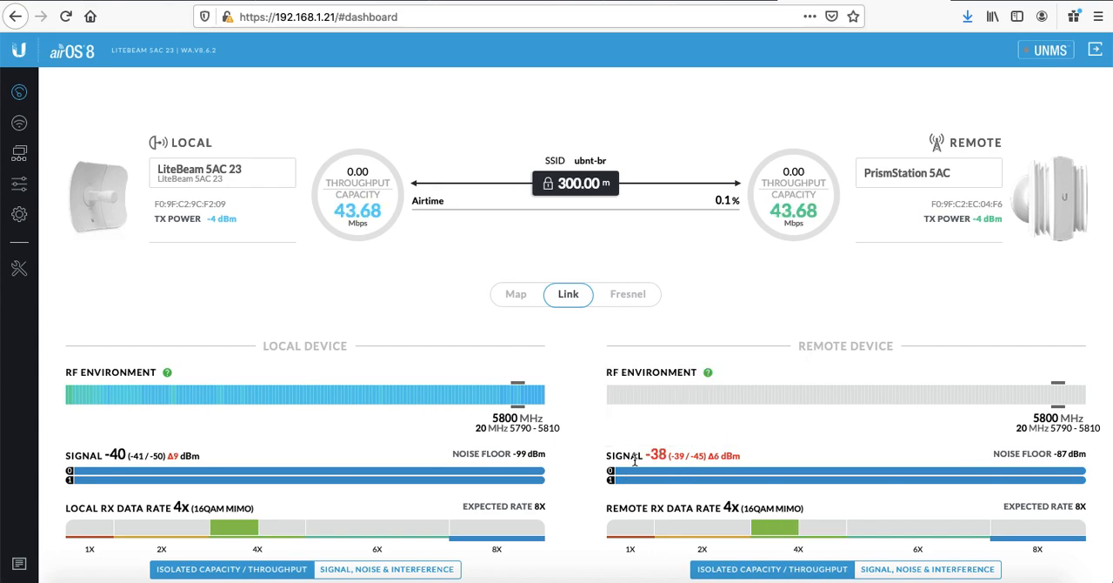
scroll(634, 461, "down", 3)
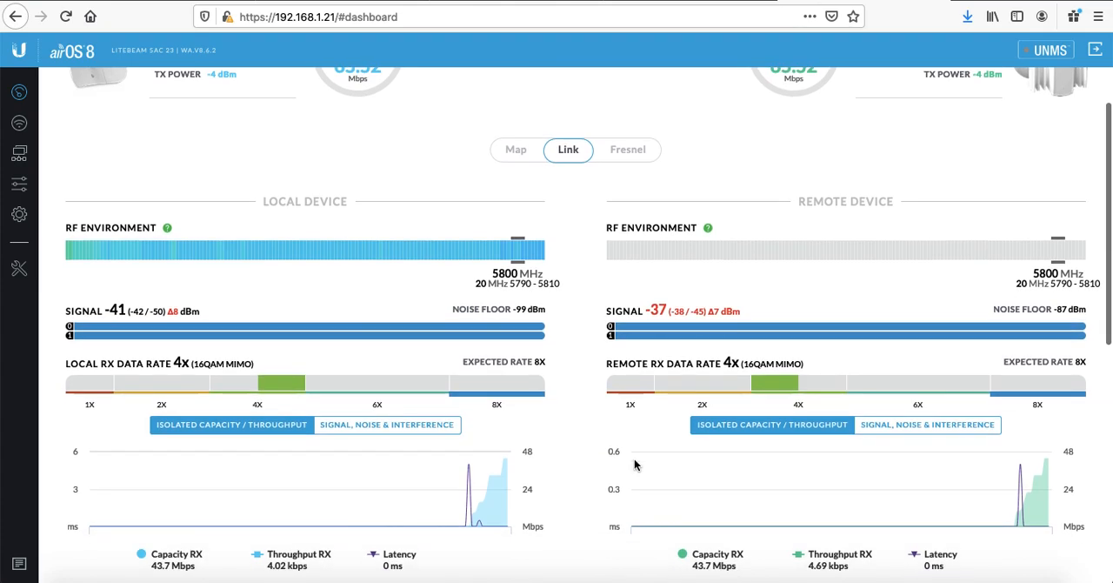
scroll(595, 263, "up", 3)
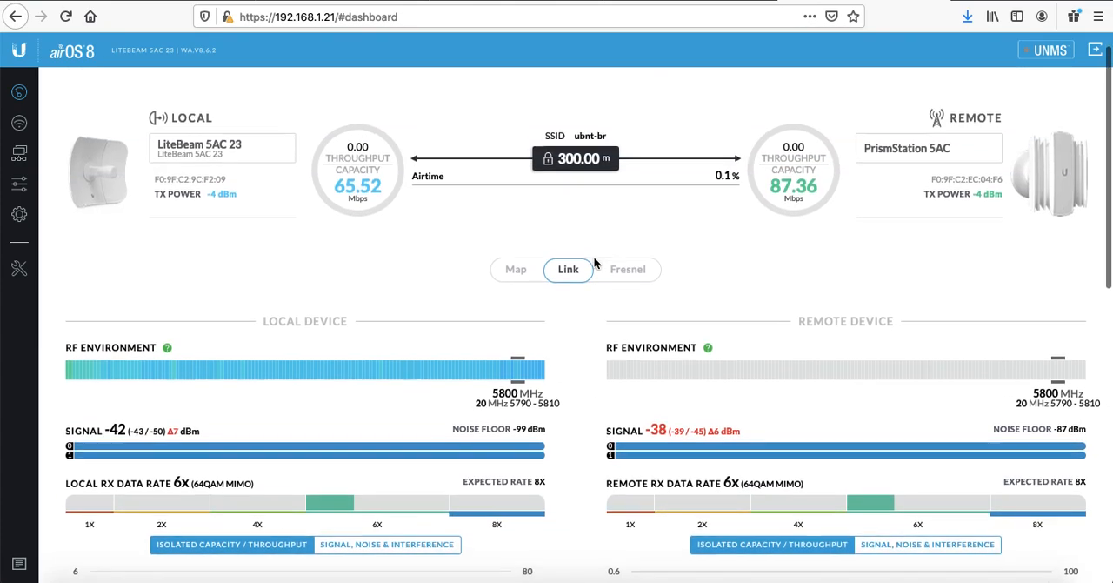
scroll(596, 252, "down", 2)
mouse_move(655, 334)
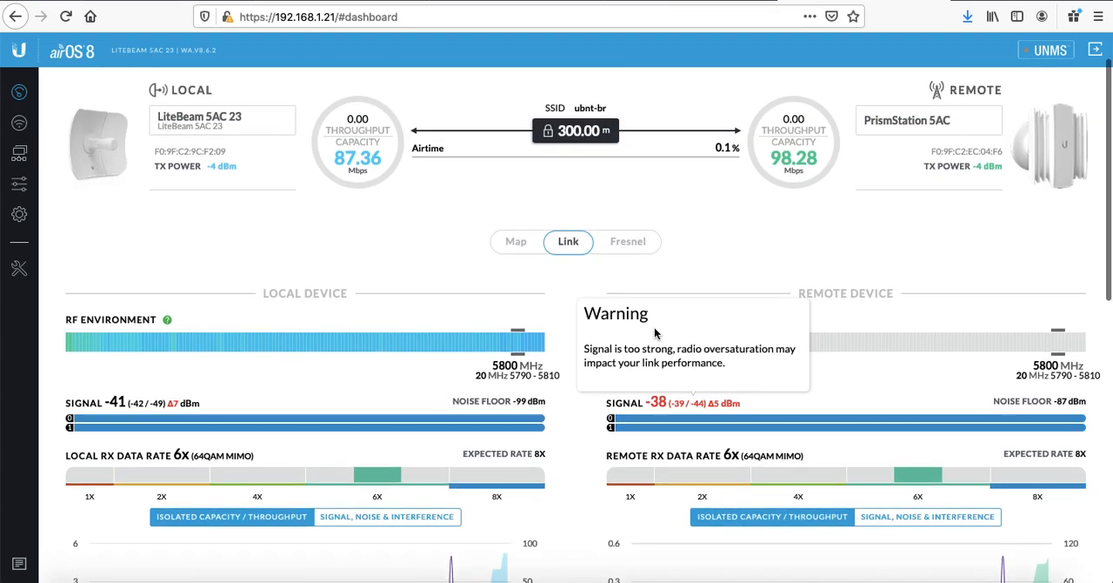
scroll(654, 334, "down", 1)
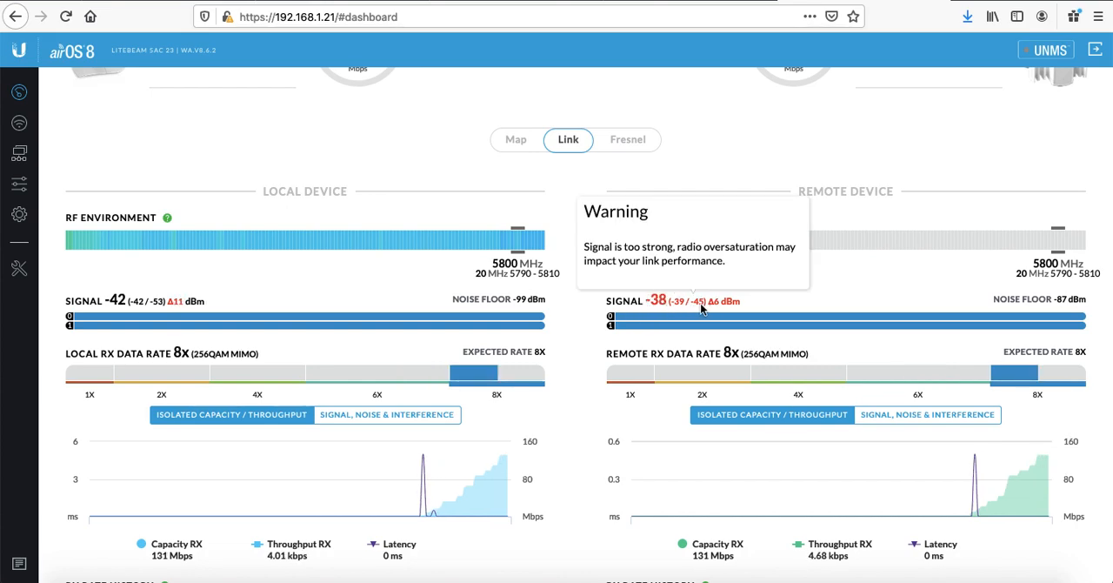
mouse_move(667, 303)
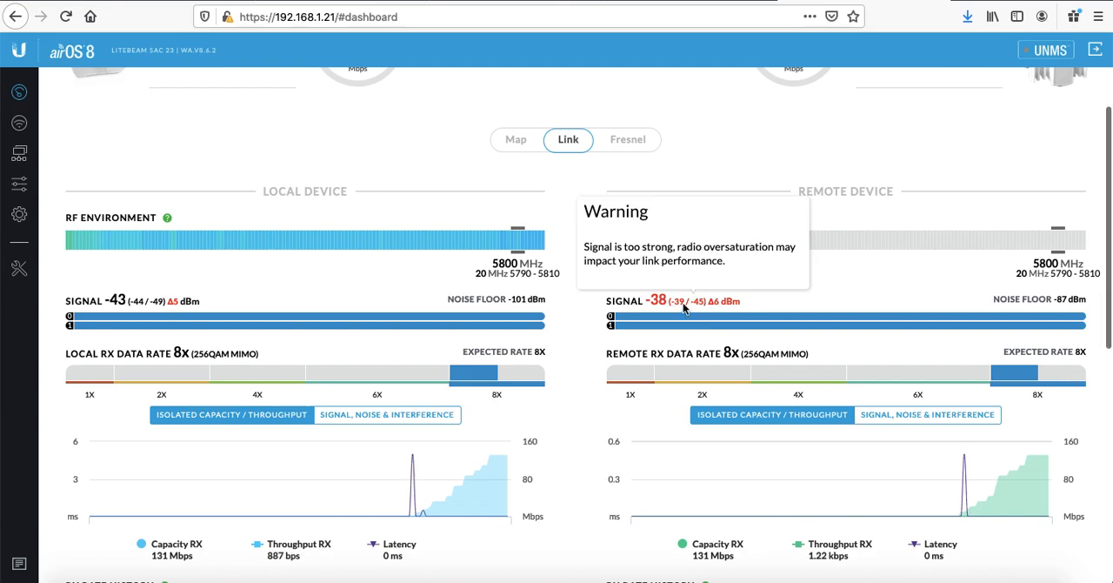
scroll(682, 303, "up", 4)
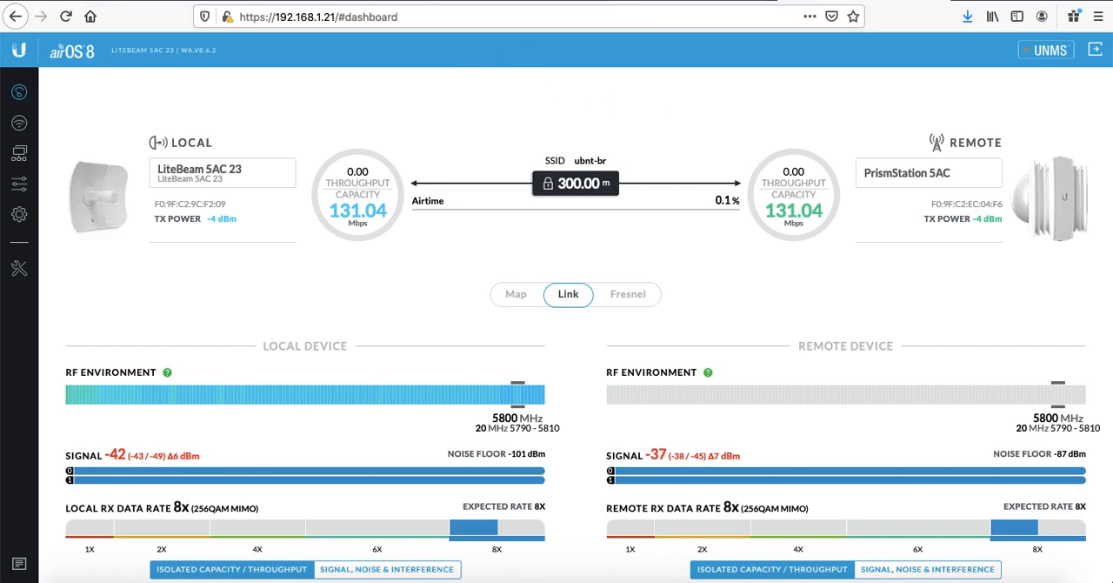
Step: Switch to the presentation and review the antenna alignment and configuration slides
left_click(669, 1)
scroll(81, 426, "down", 2)
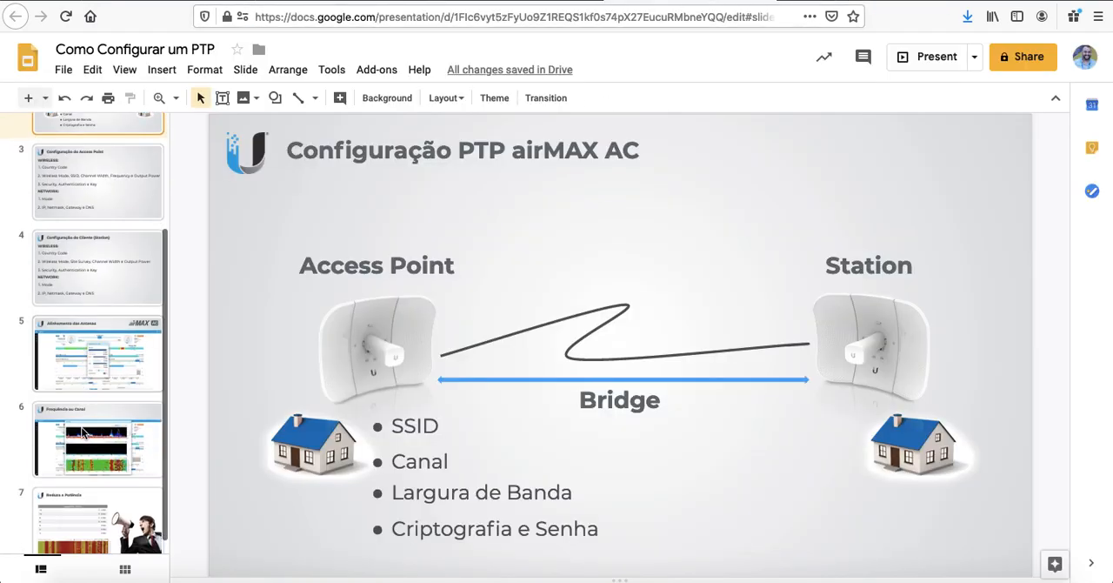
left_click(104, 352)
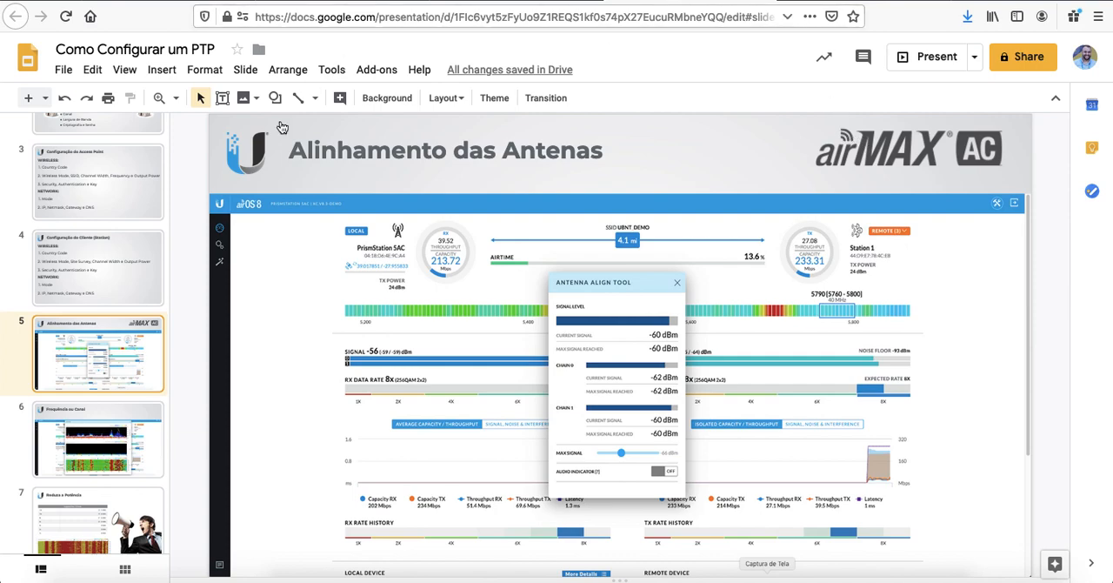
scroll(111, 227, "up", 3)
left_click(113, 228)
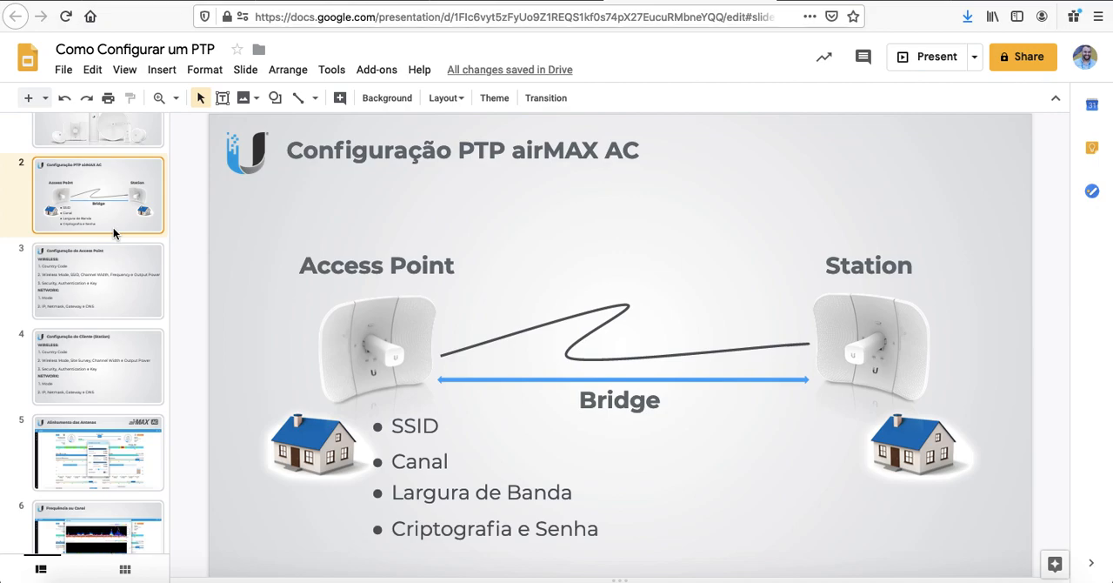
scroll(113, 228, "down", 3)
left_click(117, 355)
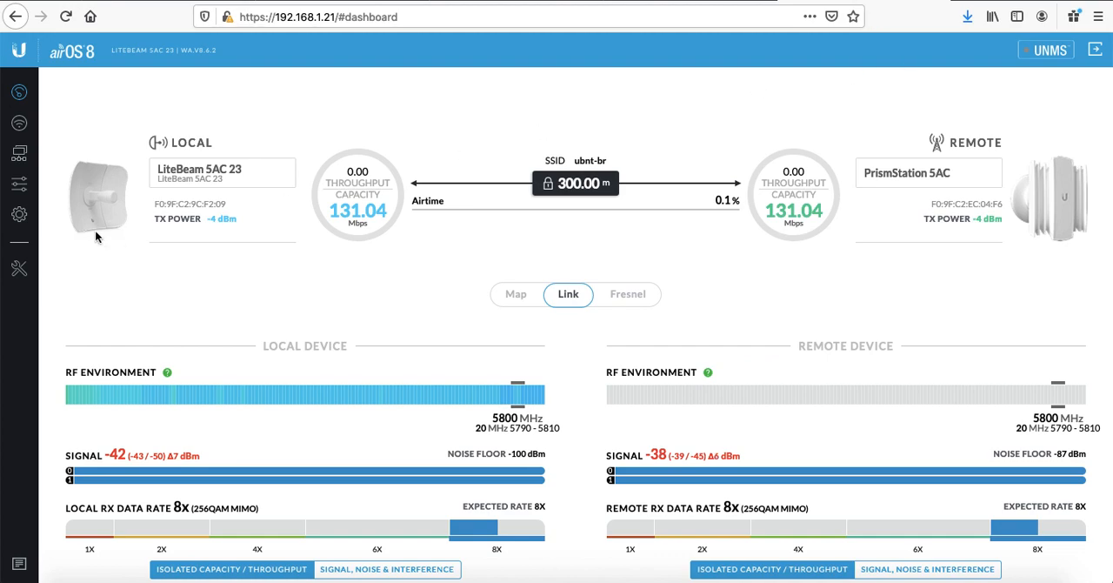
Step: Open the Antenna Alignment tool to monitor local and remote signal per chain
left_click(21, 269)
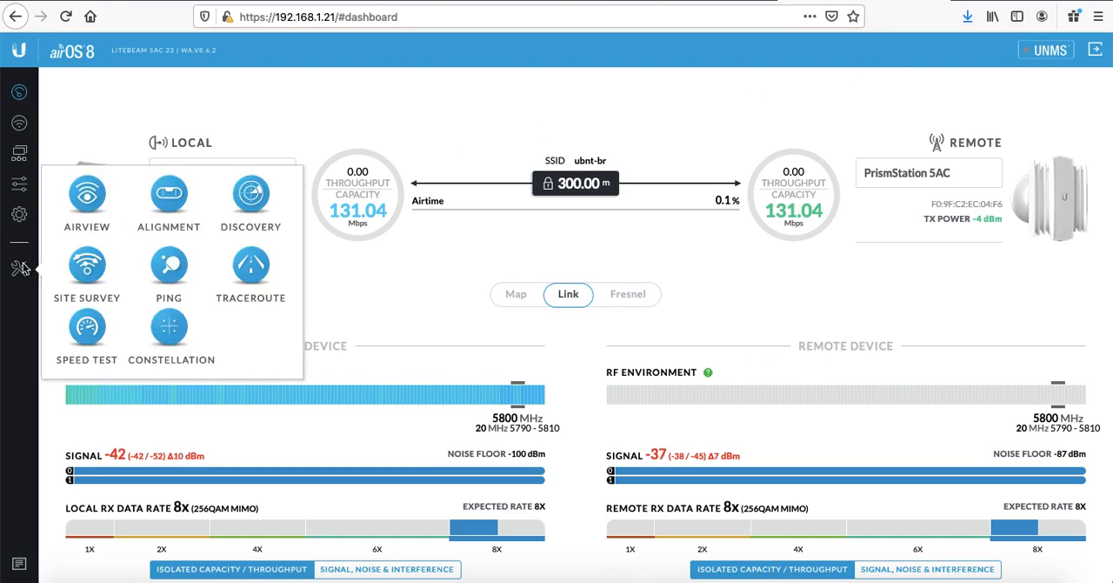
left_click(165, 202)
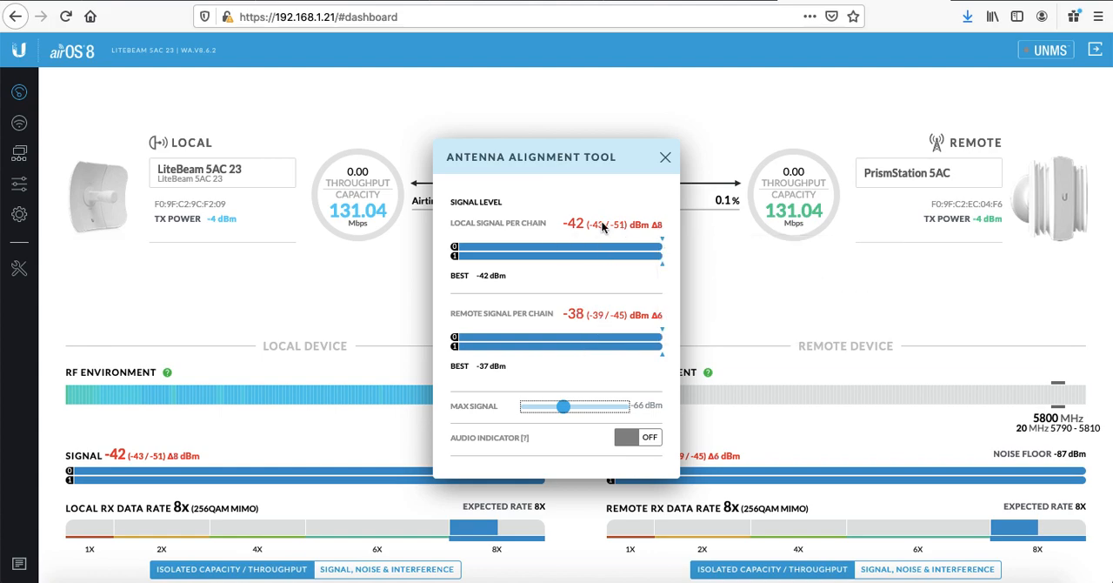
mouse_move(611, 229)
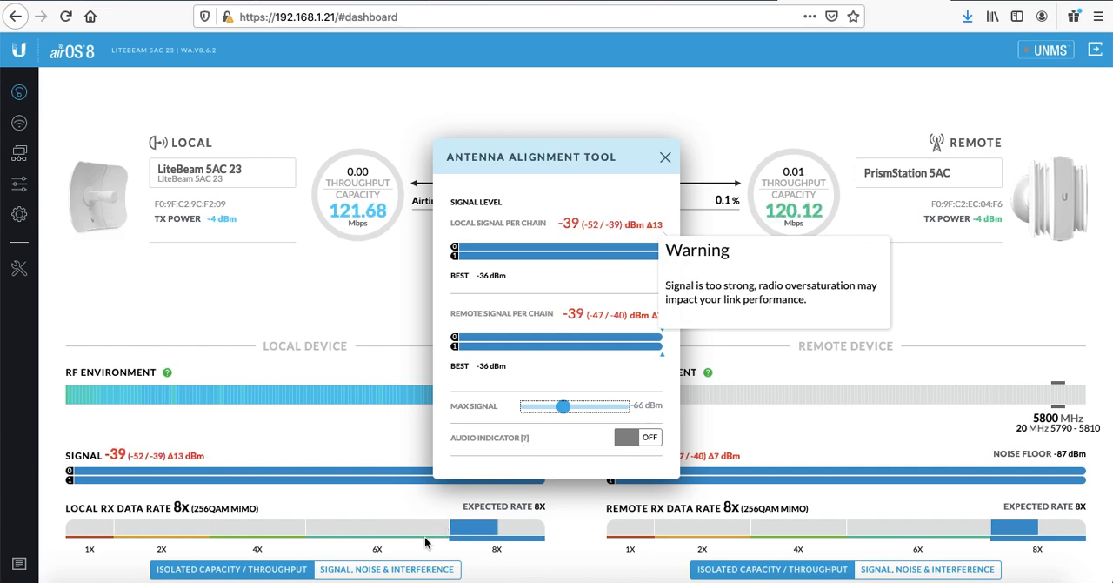
Step: Switch to the presentation and move to the channel frequency slide
mouse_move(465, 539)
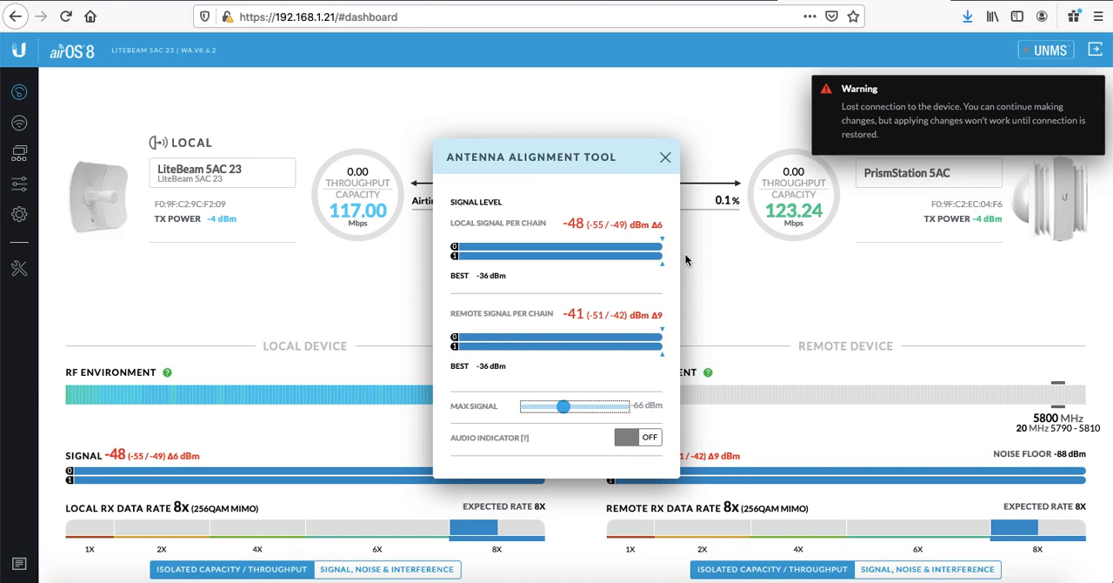
left_click(693, 1)
key("Down")
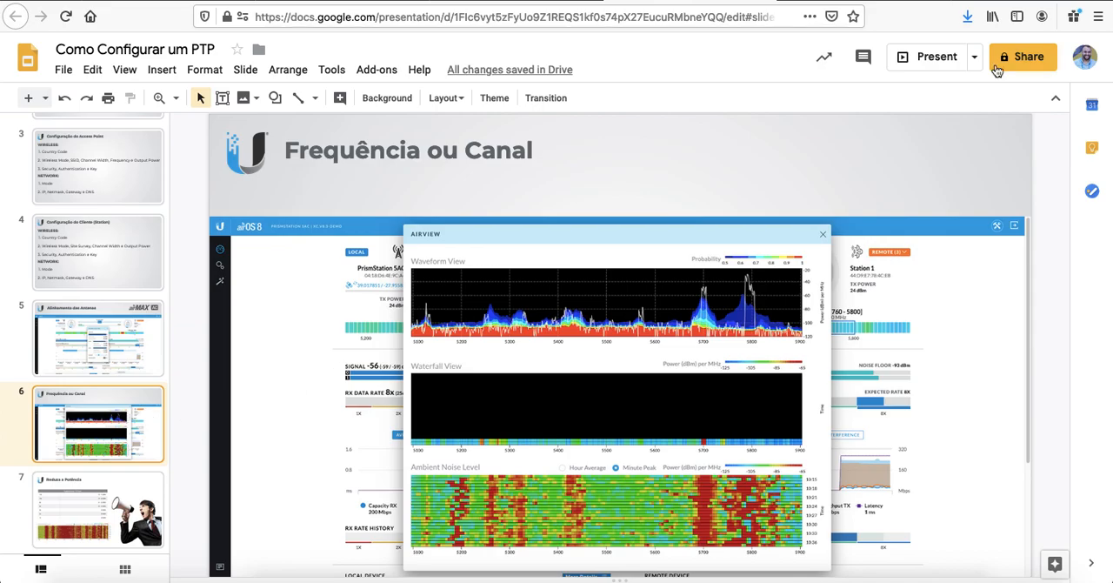
Step: Log back into the LiteBeam 5AC 23 with username ubnt and the device password, declining to save the login
left_click(861, 1)
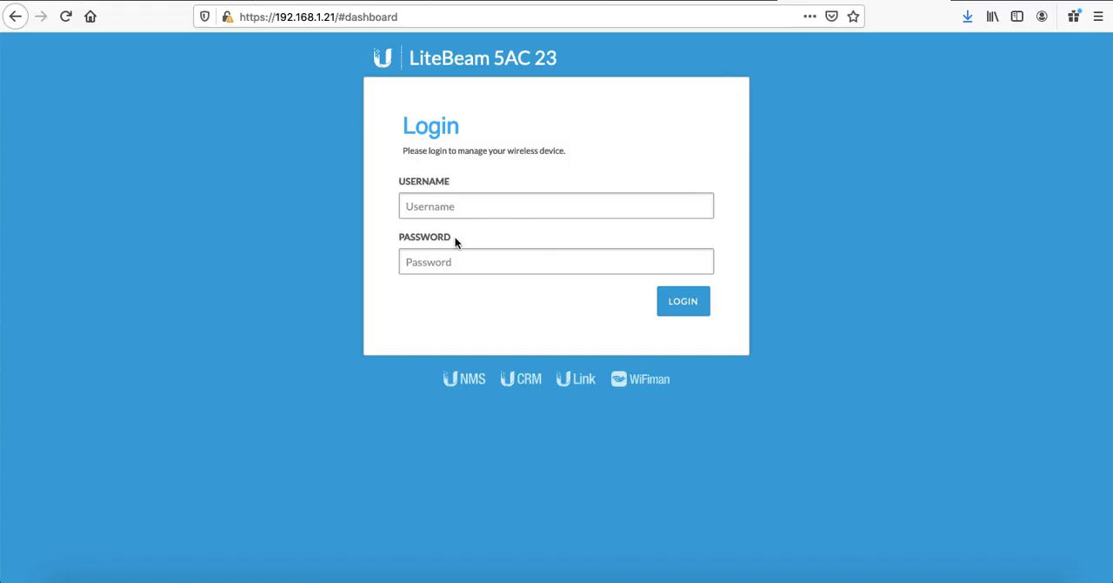
type("ubnt")
key("Tab")
type("ubn*")
key("Return")
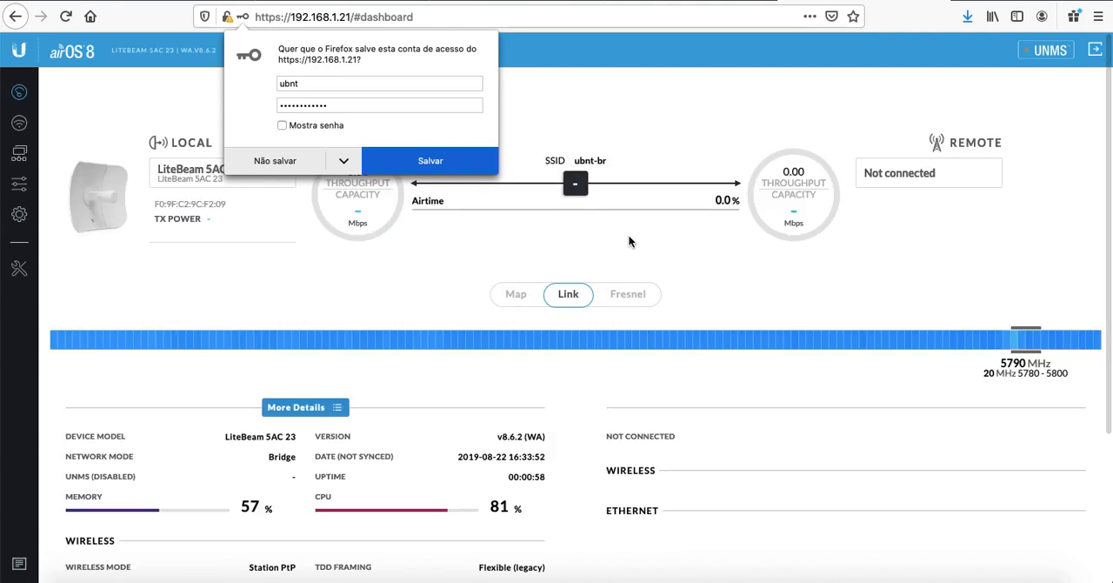
left_click(275, 161)
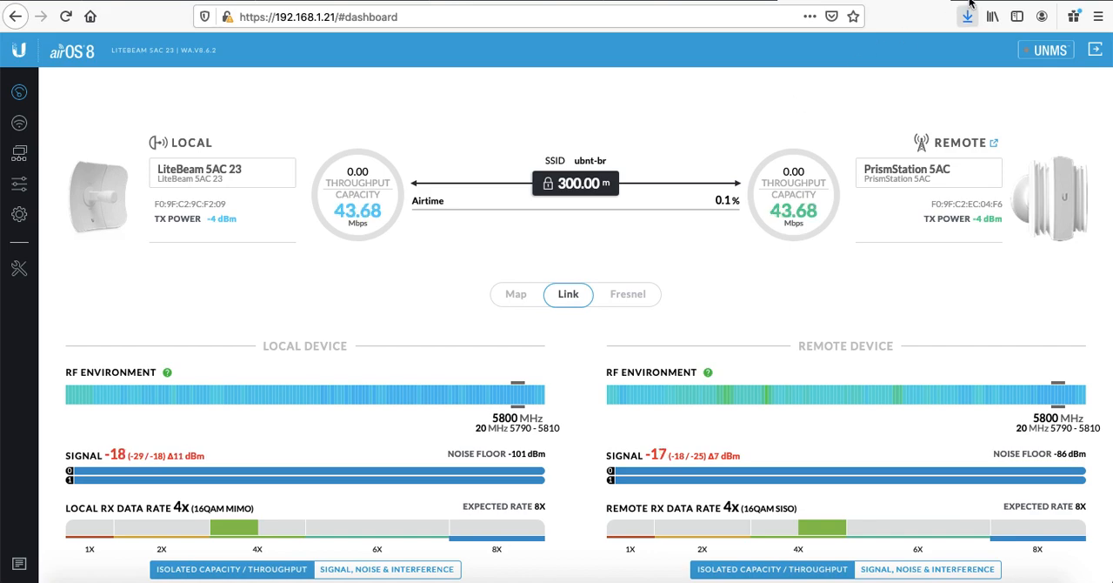
Step: Open a new browser tab to the PrismStation at 192.168.1.20
key("ctrl+t")
type("192")
key("Right")
key("Return")
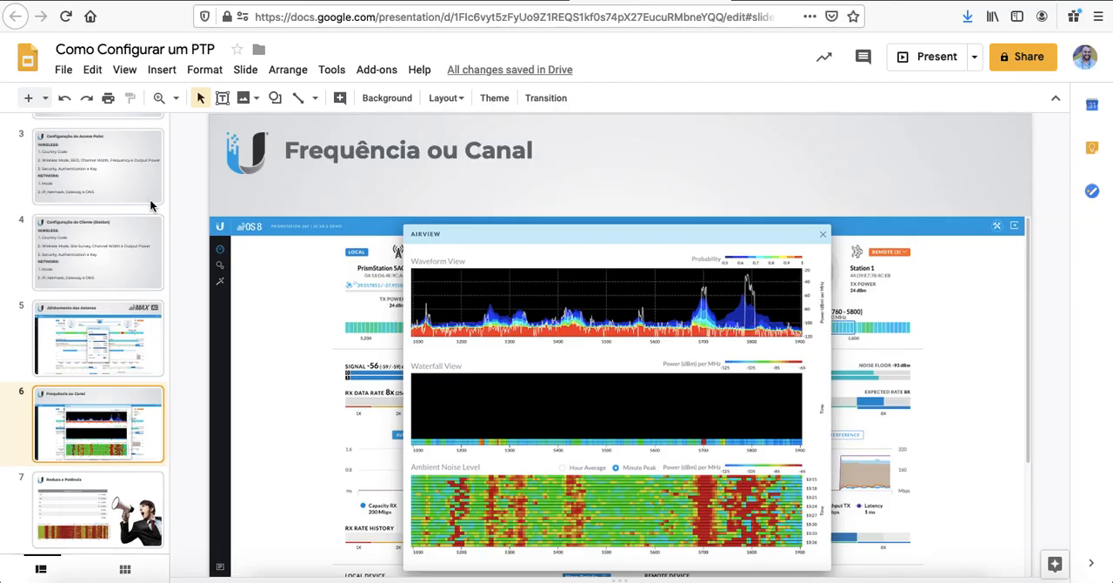
Step: Review the PTP overview and channel frequency slides in the presentation
scroll(144, 209, "up", 5)
left_click(104, 246)
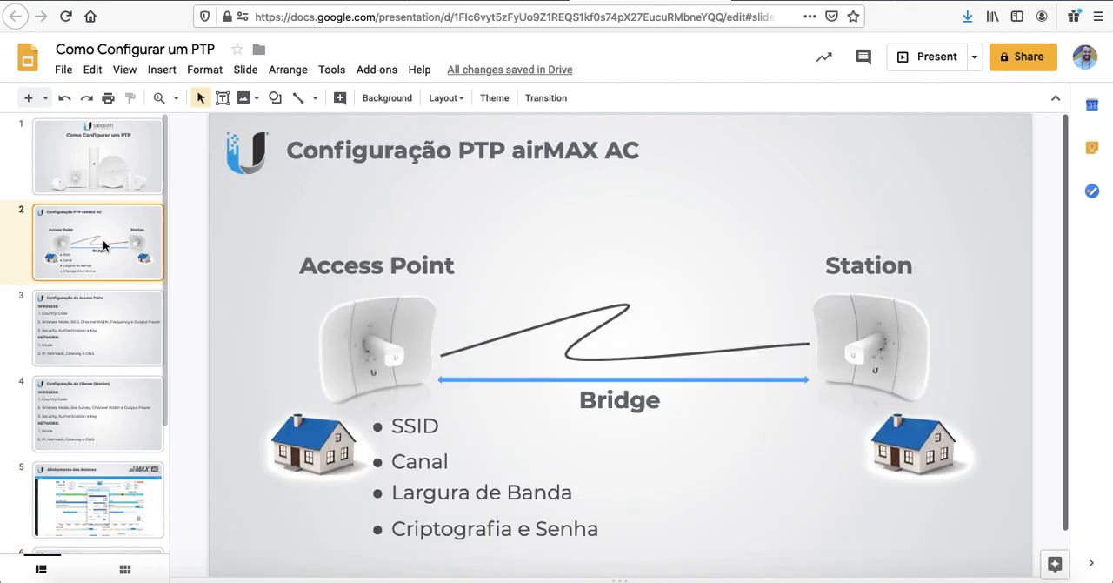
scroll(62, 257, "down", 4)
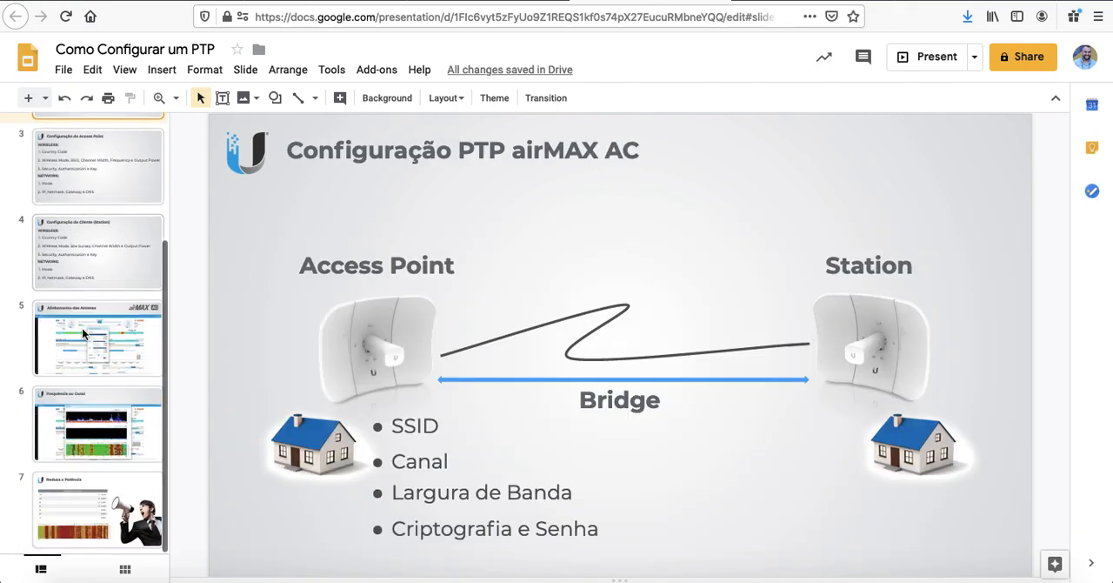
left_click(95, 423)
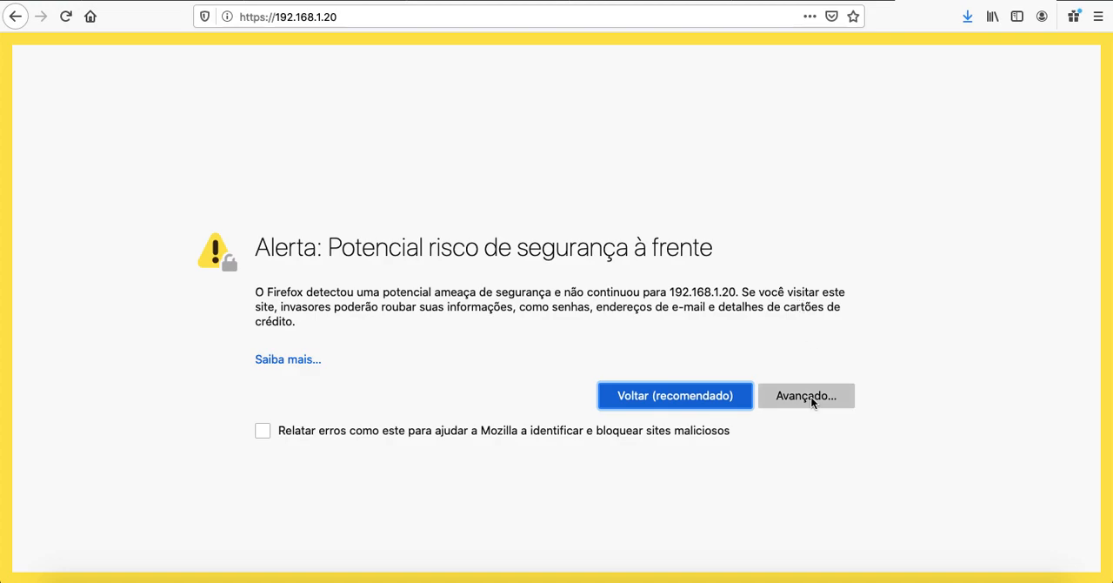
Step: Accept the self-signed certificate risk and continue to the PrismStation page
left_click(806, 395)
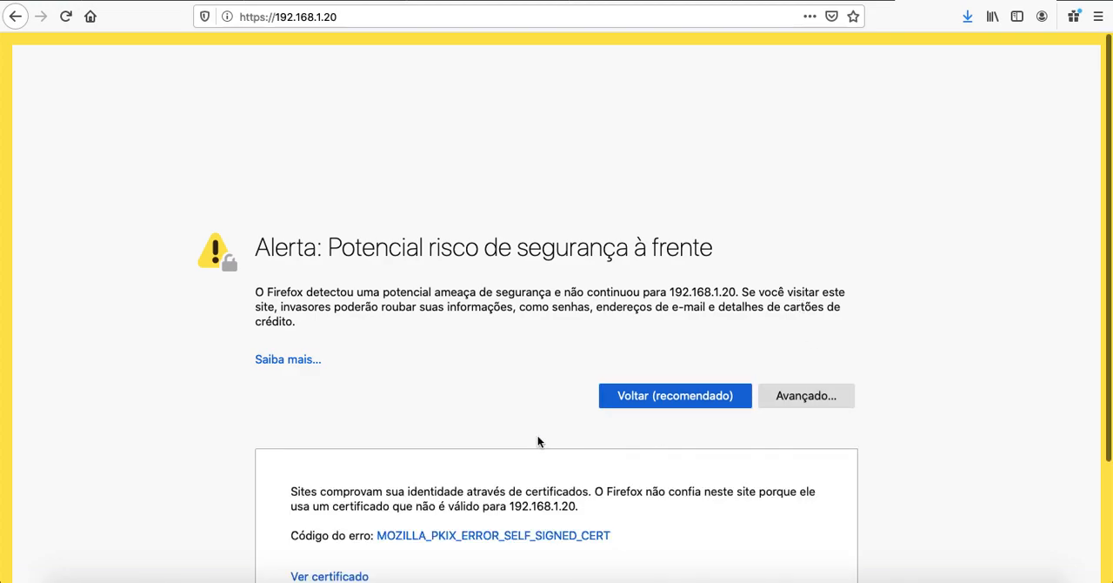
scroll(540, 440, "down", 3)
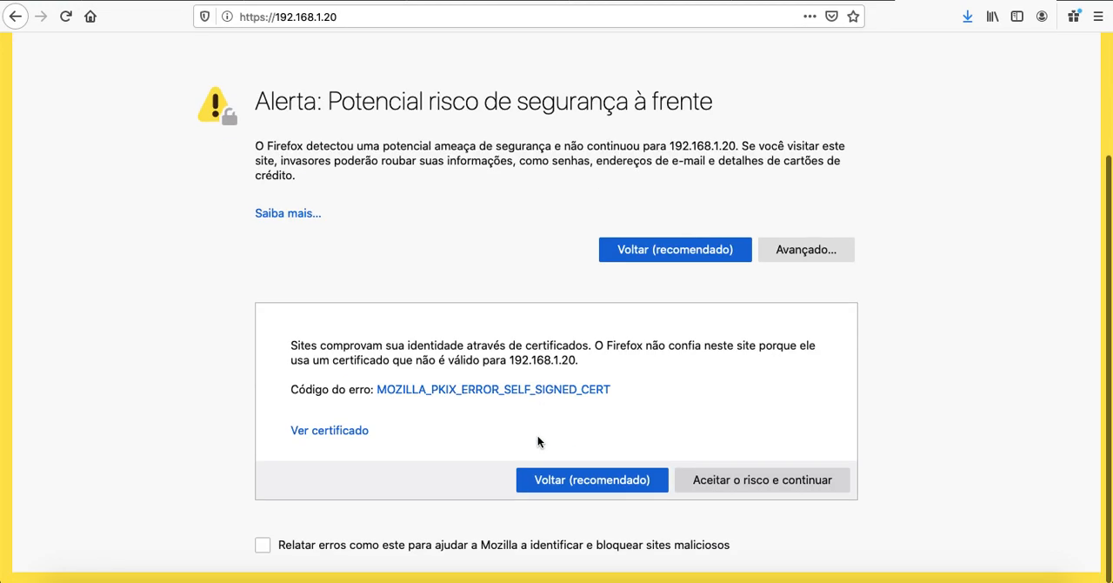
left_click(760, 480)
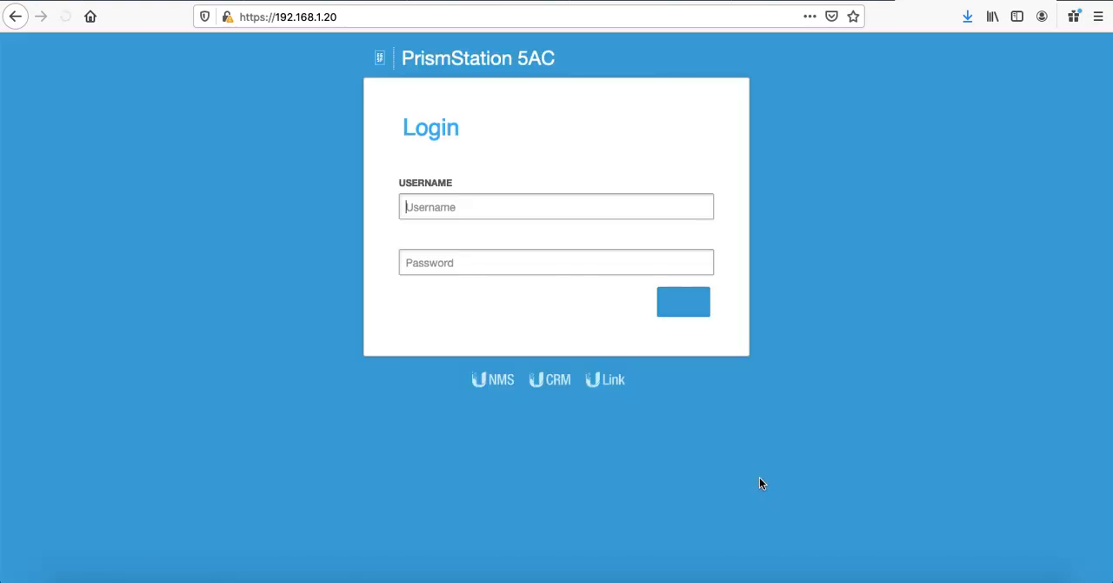
Step: Log into the PrismStation 5AC with username ubnt and the device password, declining to save the login
type("ubnt")
key("Tab")
type("u")
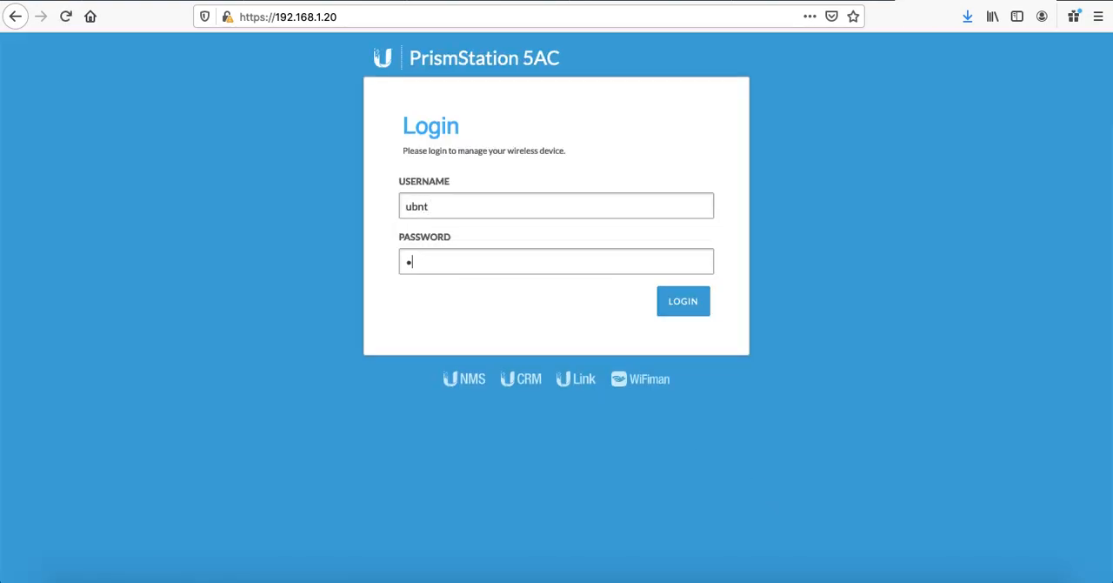
key("Return")
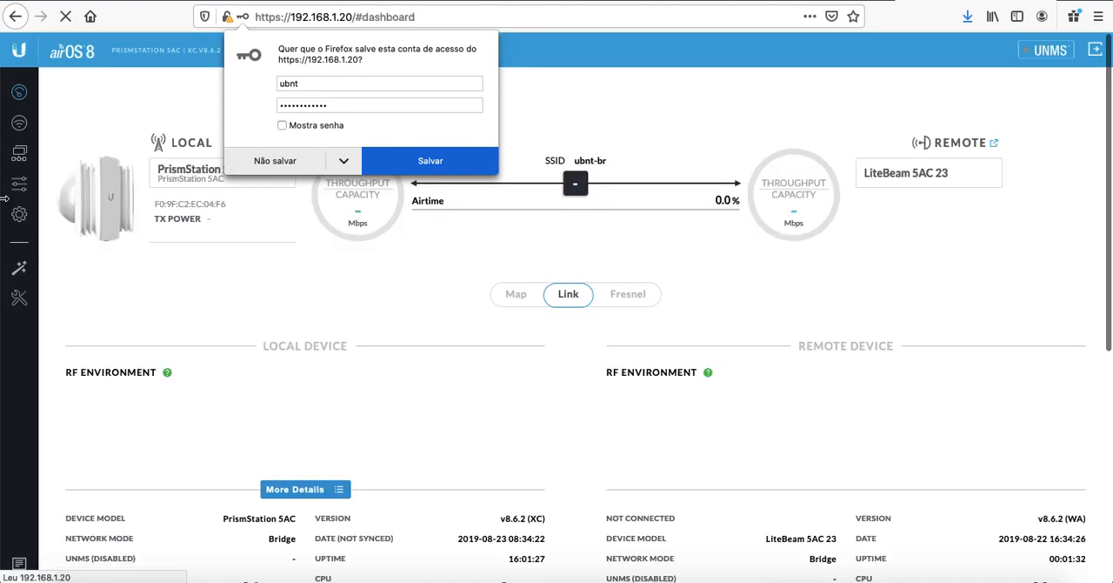
left_click(268, 167)
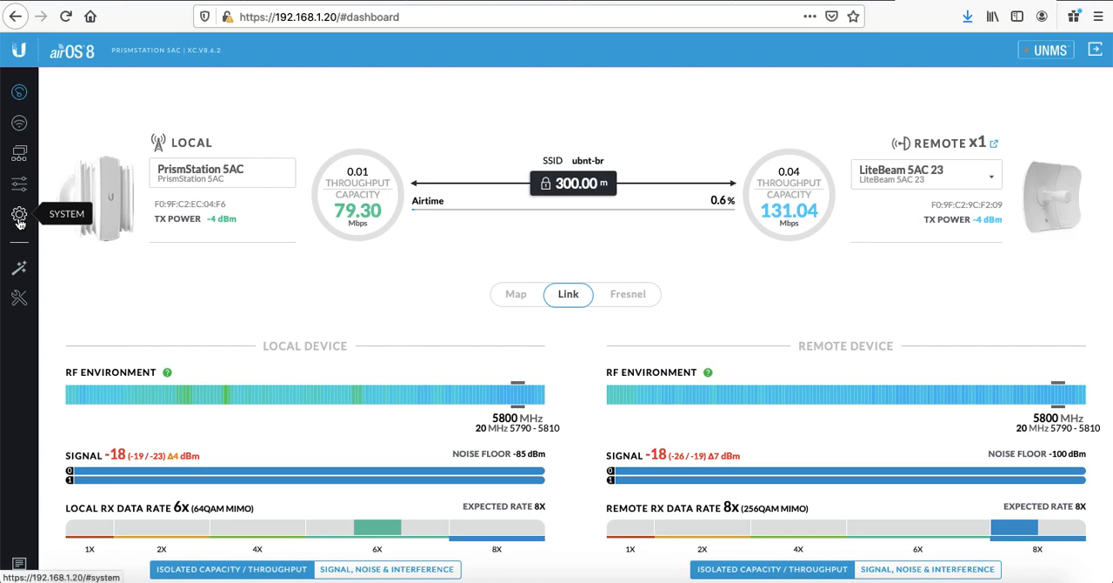
Step: Open the AirView spectrum analyzer from the tools and reposition the Terminal ping window beside it
left_click(20, 297)
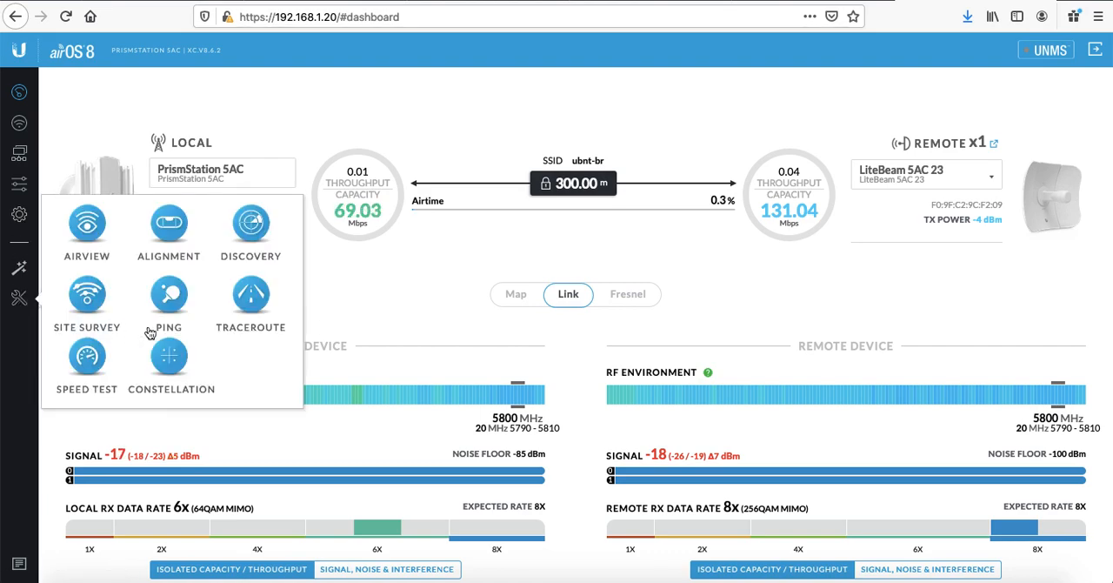
left_click(98, 235)
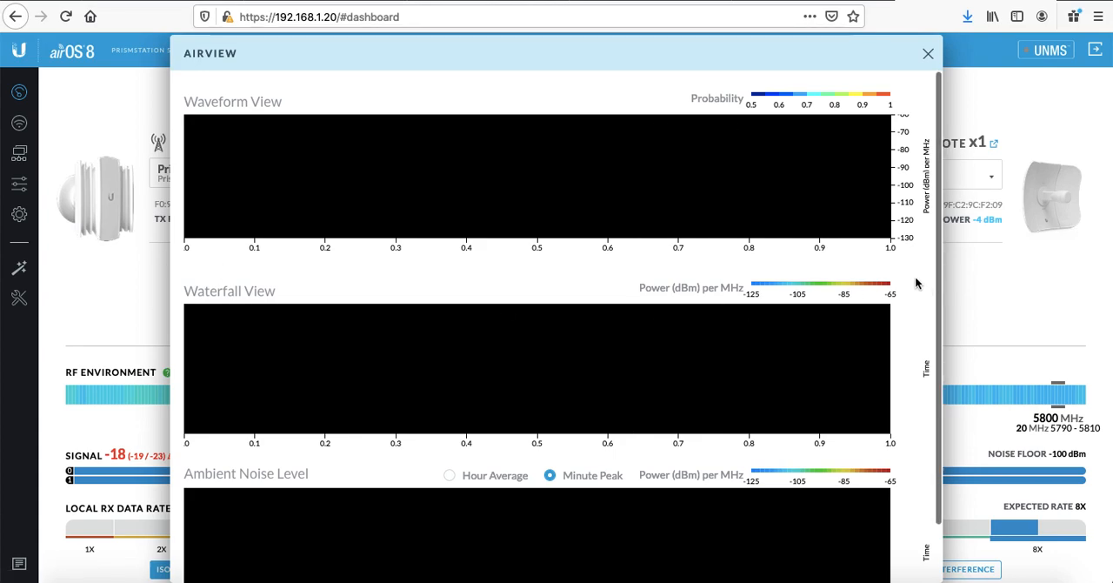
key("super+Tab")
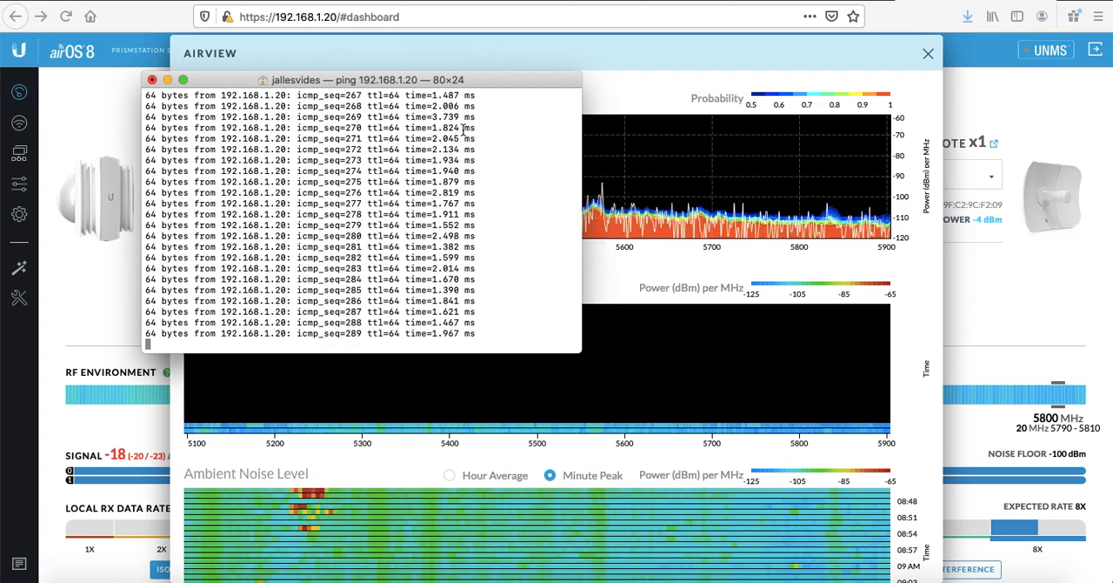
left_click_drag(422, 84, 280, 20)
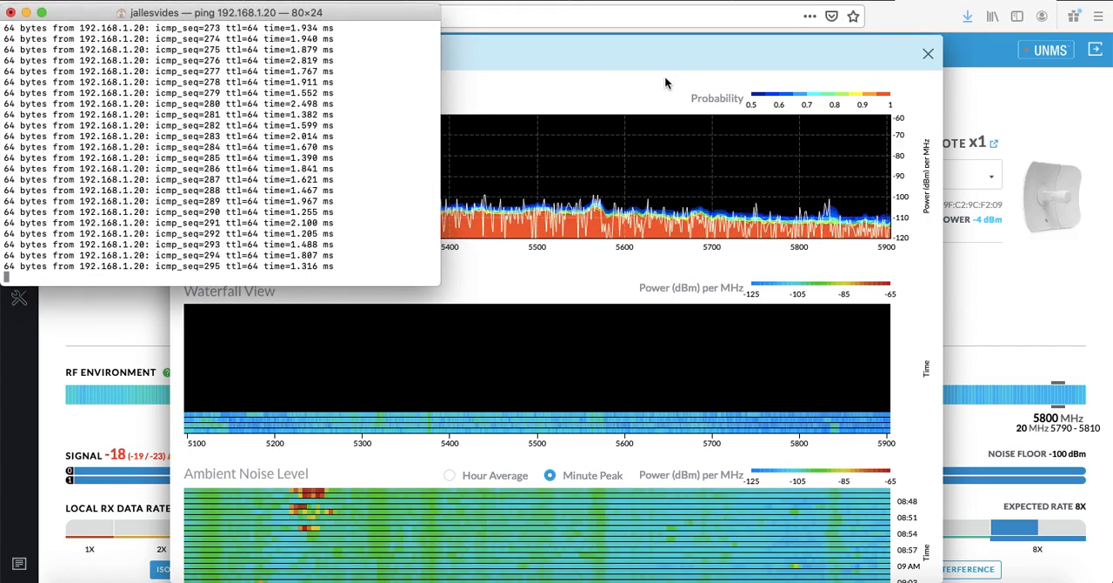
Step: Examine the AirView waveform, waterfall and ambient noise graphs across the 5100–5900 MHz band
left_click(906, 276)
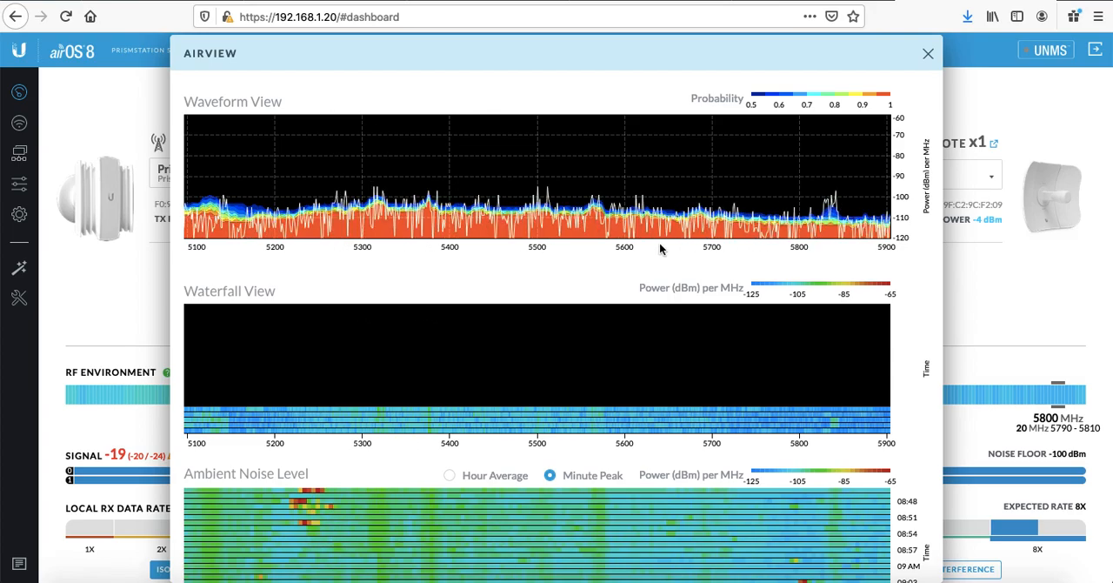
scroll(870, 276, "down", 1)
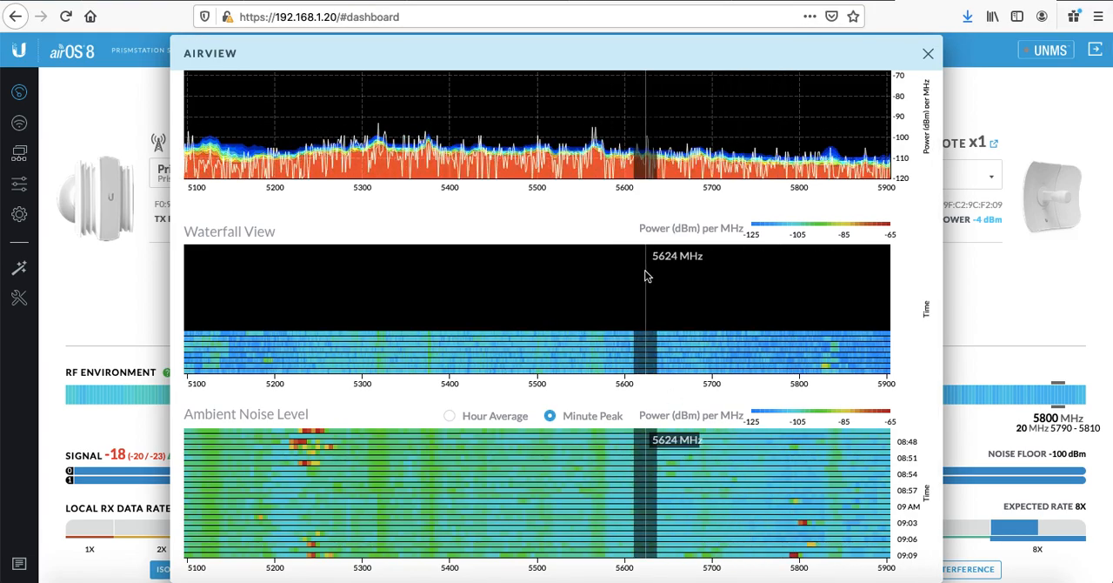
scroll(645, 276, "up", 2)
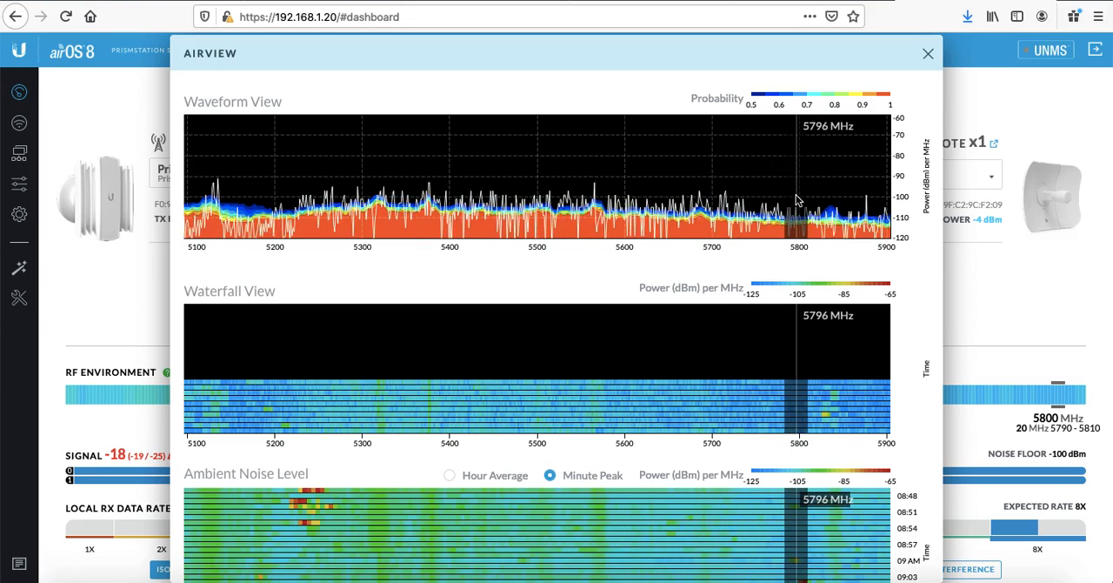
scroll(797, 200, "down", 2)
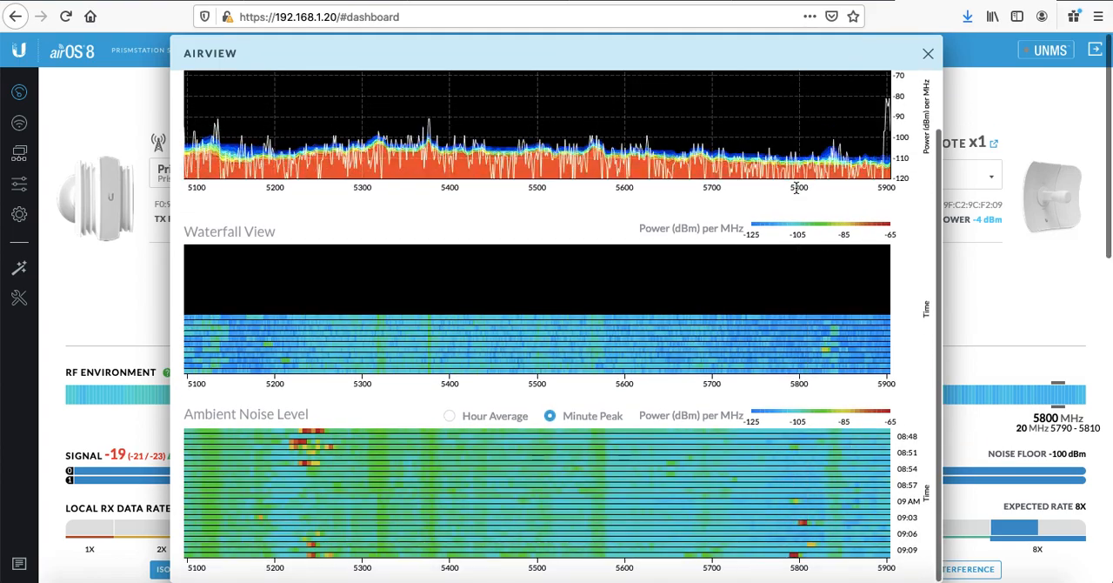
scroll(704, 150, "up", 2)
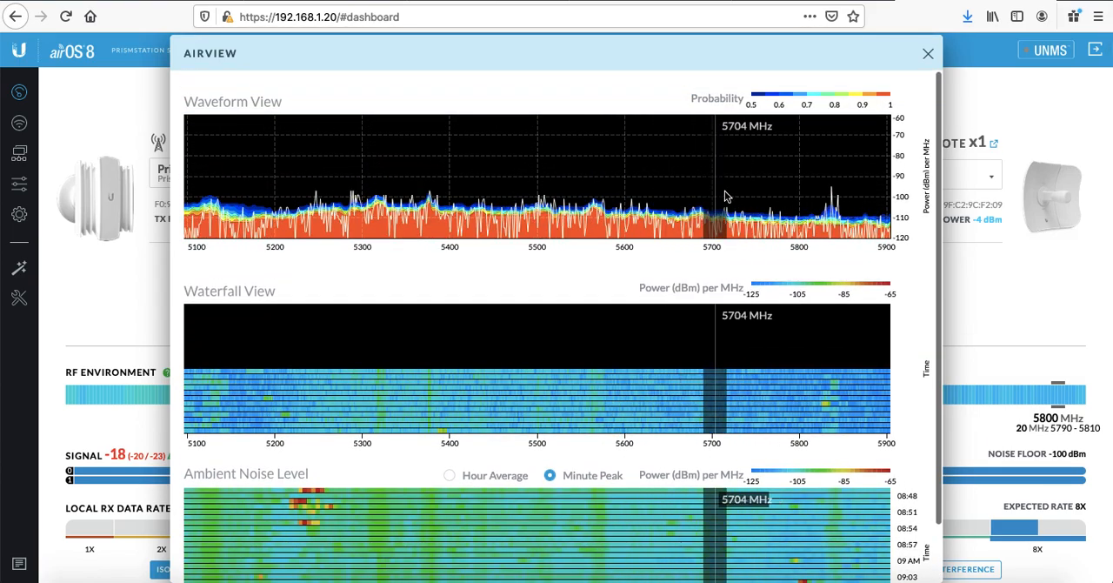
scroll(710, 193, "down", 2)
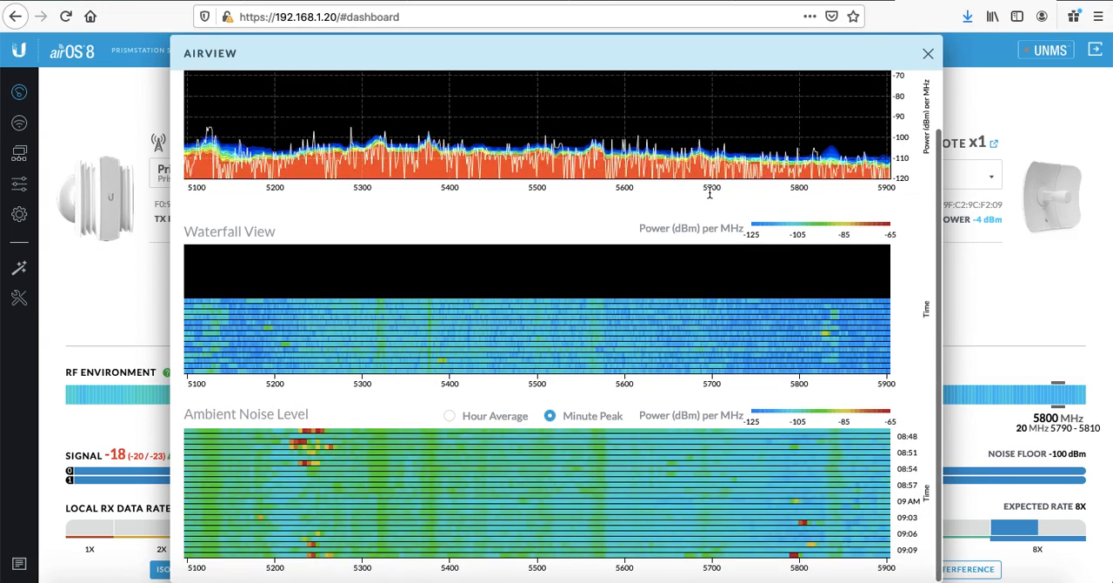
scroll(709, 193, "up", 2)
scroll(710, 193, "down", 2)
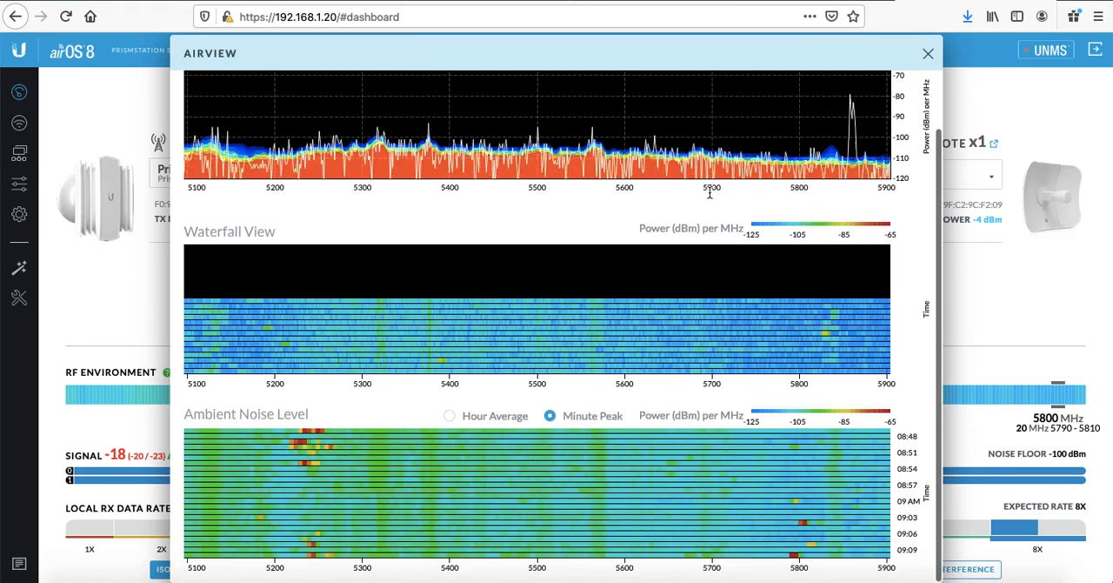
Step: Check the ping replies in Terminal and the channel frequency slide in the presentation
key("super+Tab")
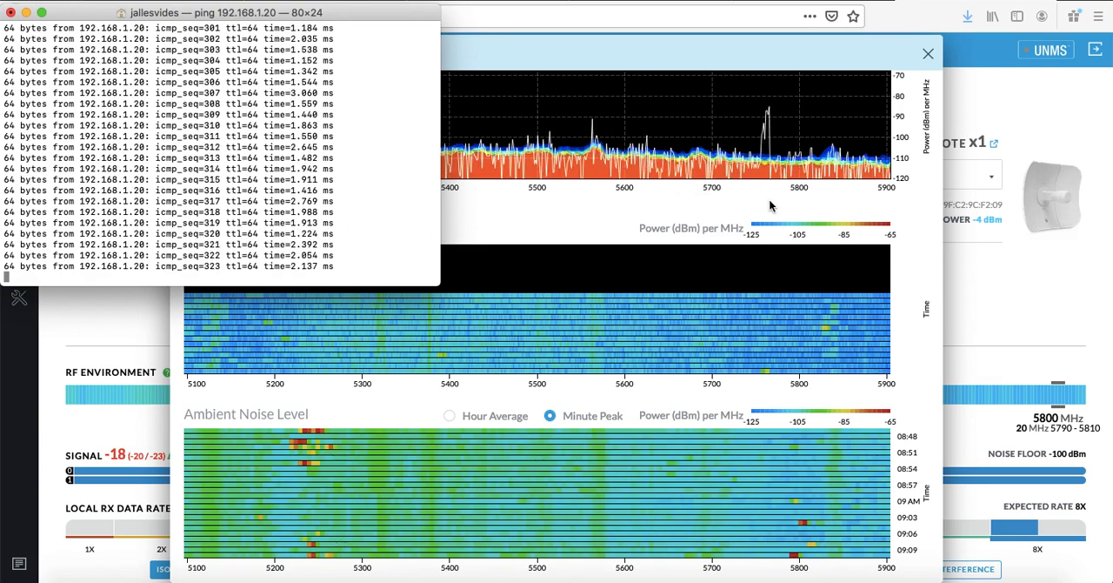
key("super+Tab")
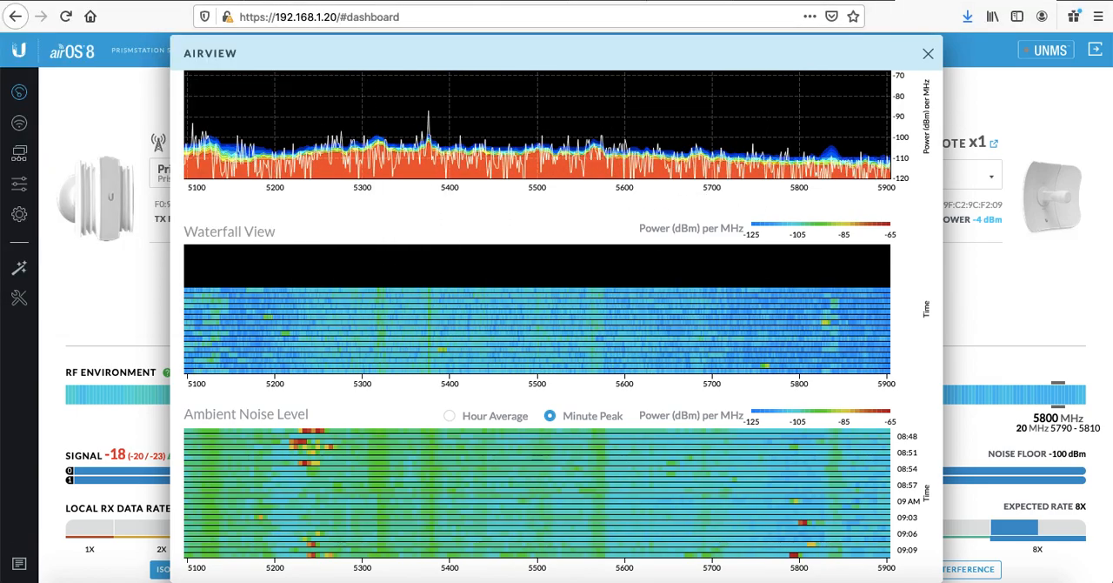
left_click(646, 0)
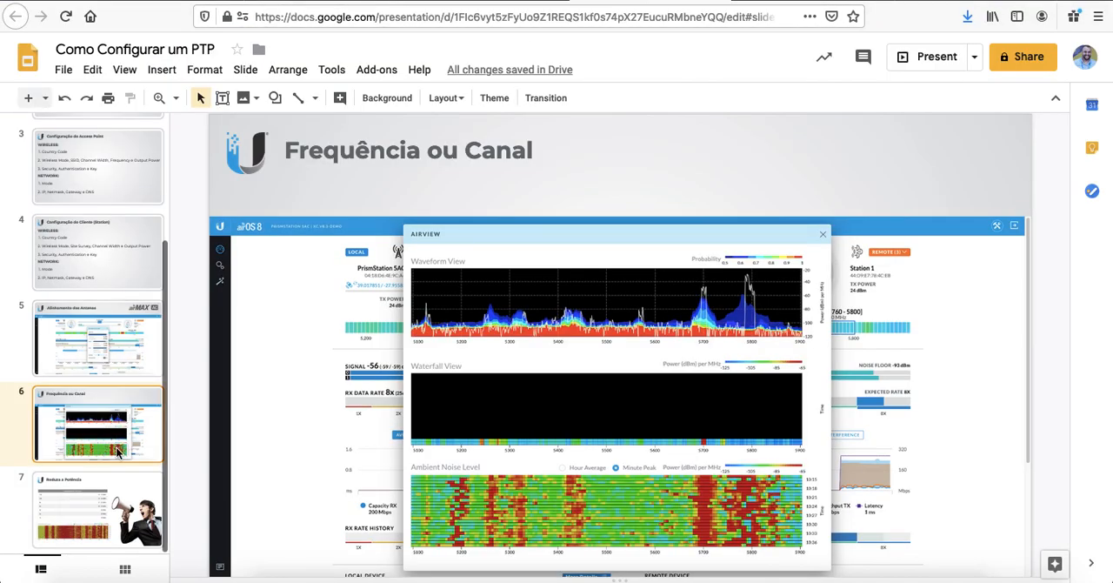
left_click(98, 499)
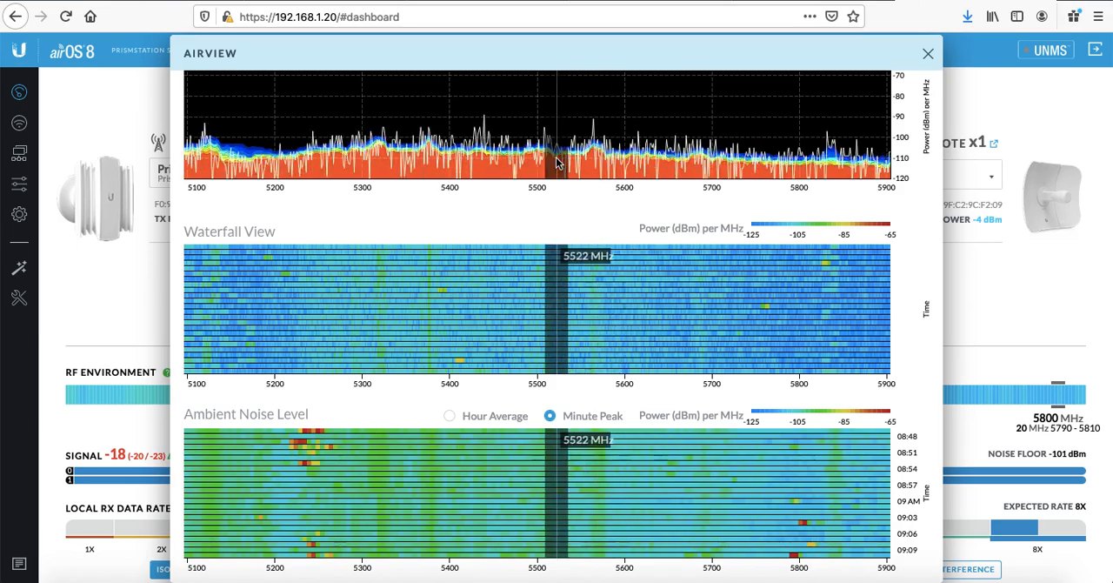
Step: Examine the AirView graphs for quiet frequencies again, then close AirView
scroll(585, 217, "up", 2)
scroll(585, 217, "down", 2)
scroll(586, 218, "up", 2)
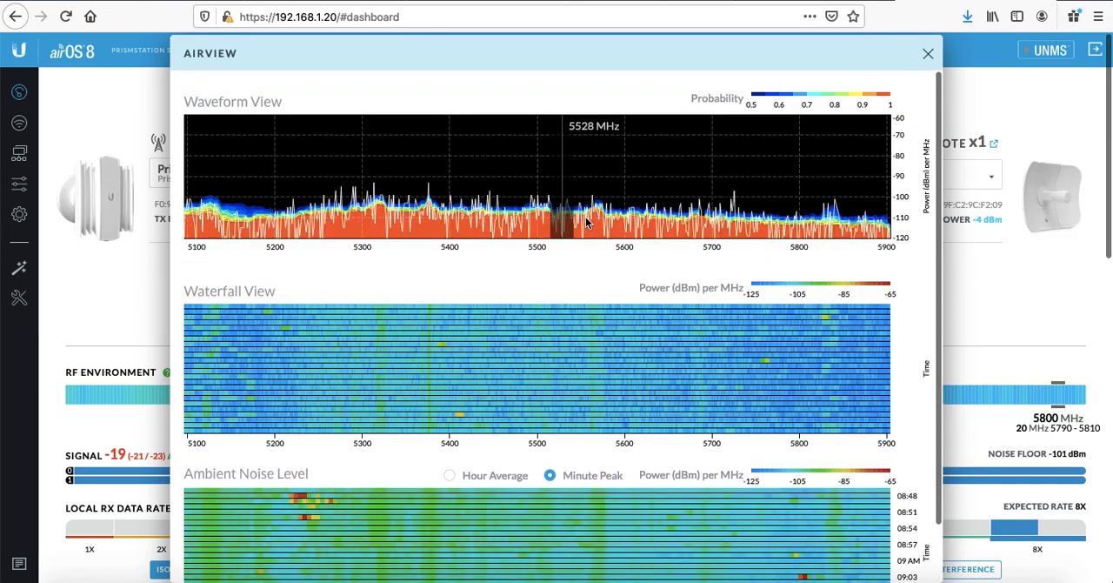
scroll(754, 222, "down", 1)
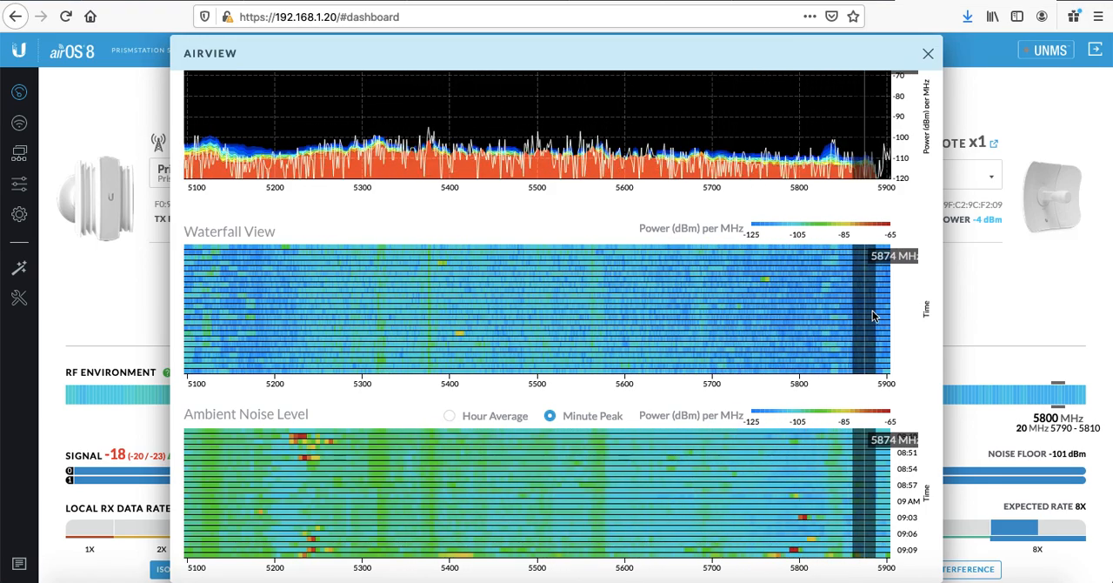
scroll(787, 318, "up", 1)
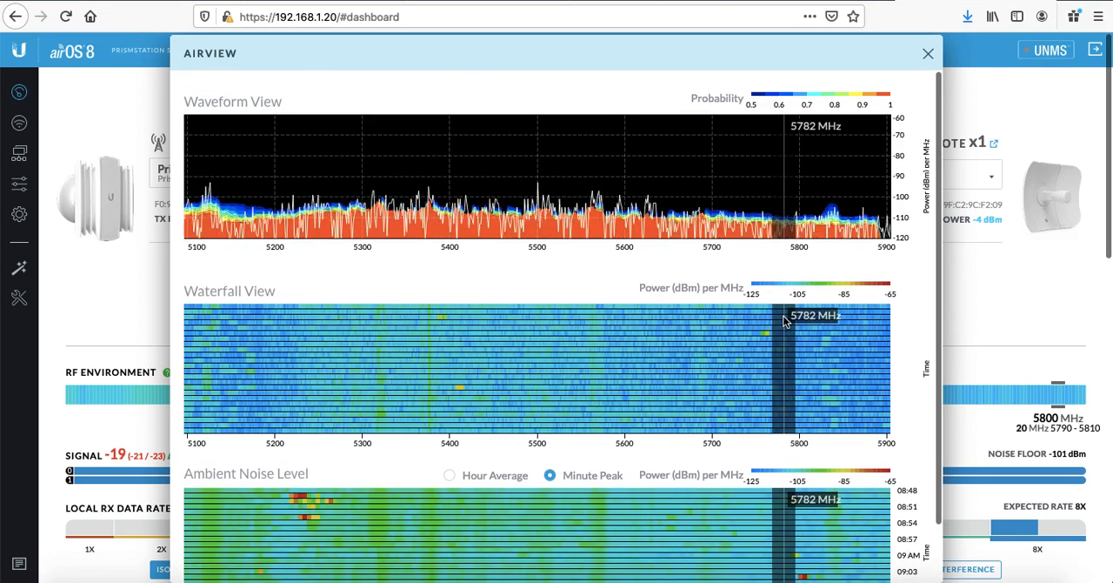
left_click(928, 53)
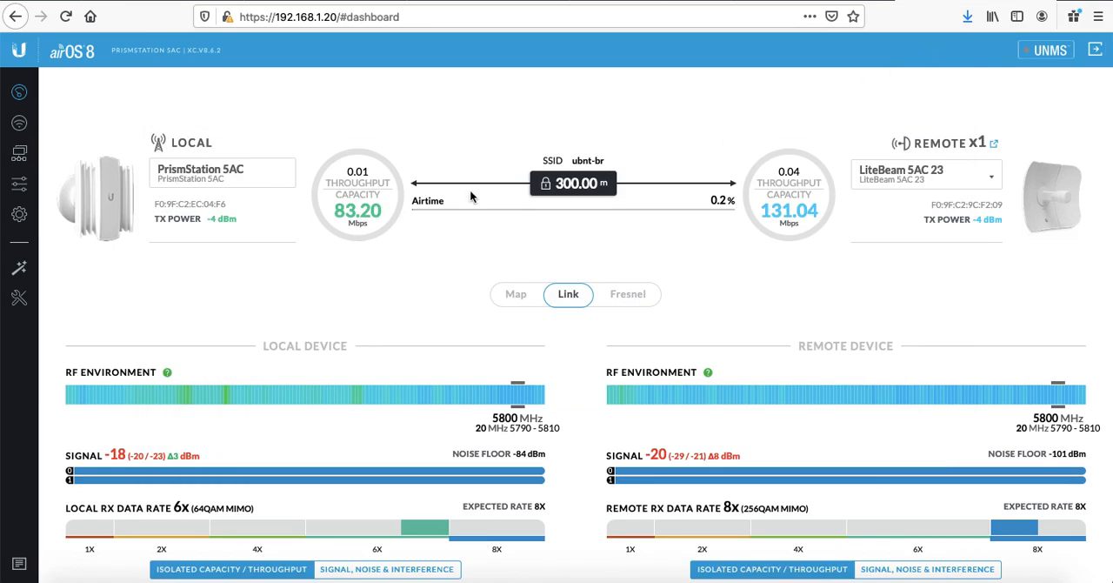
Step: Open the wireless settings and the center frequency list
left_click(19, 122)
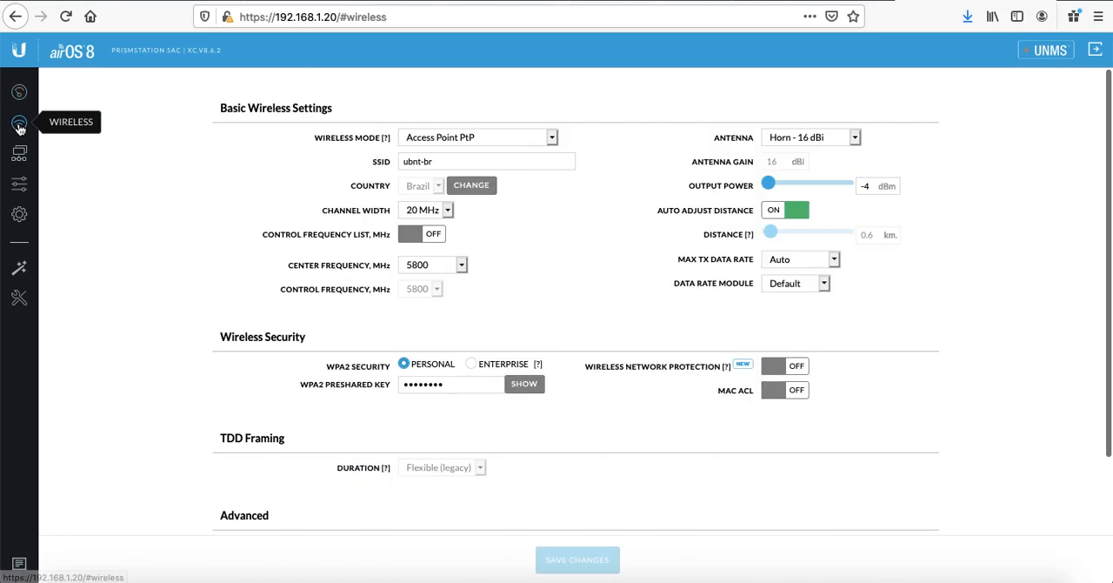
left_click(461, 265)
left_click(563, 252)
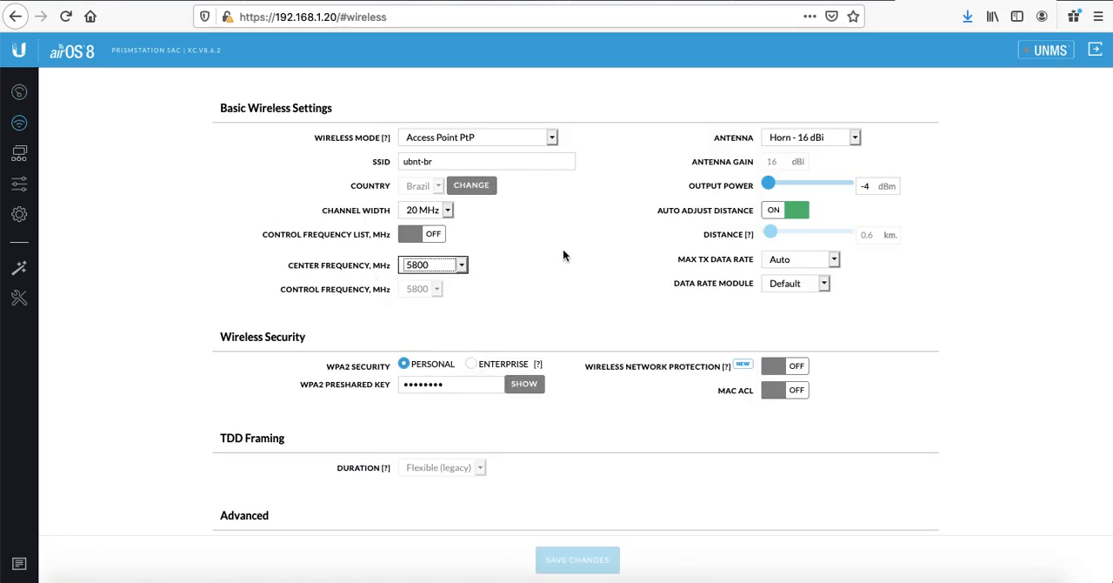